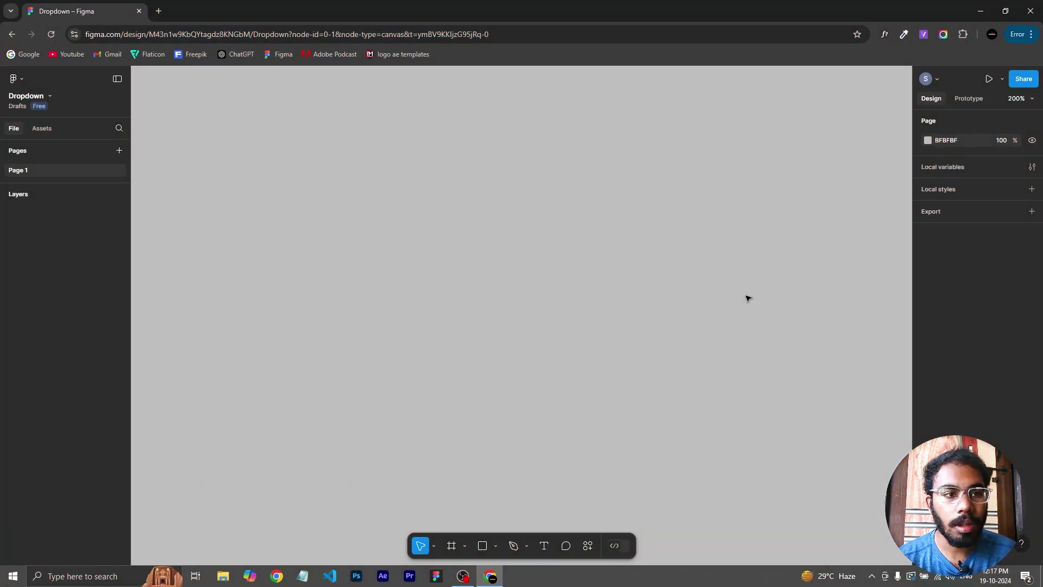
Add a text layer reading "Select a Role" on the canvas.
left_click(544, 546)
left_click(372, 234)
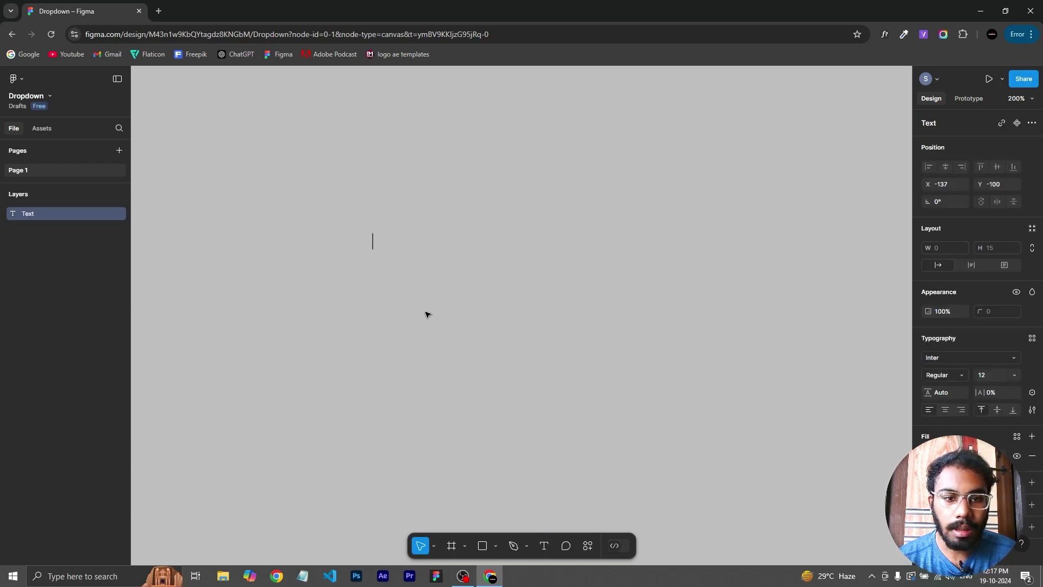
type("S")
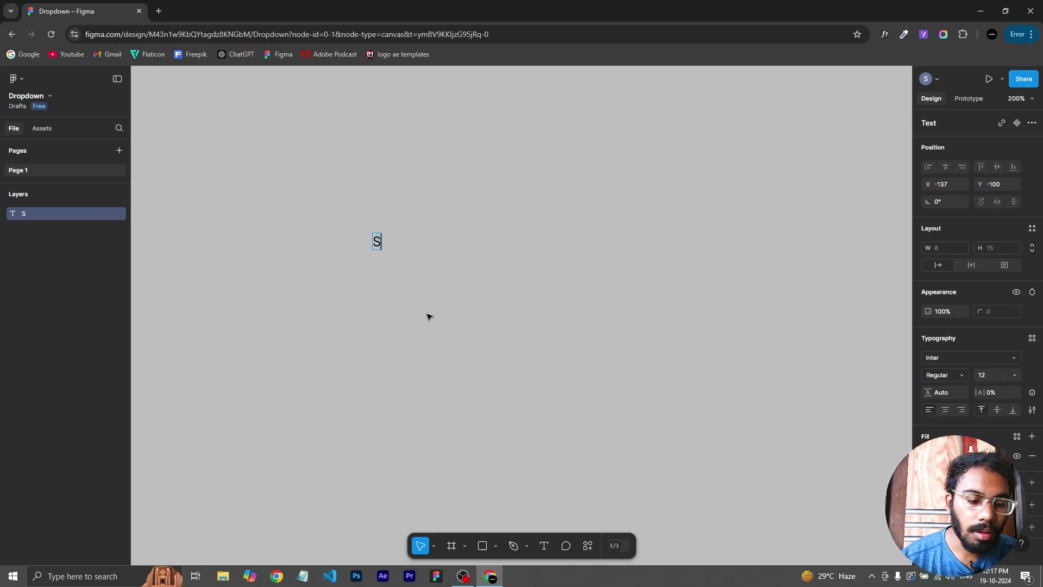
type("ele")
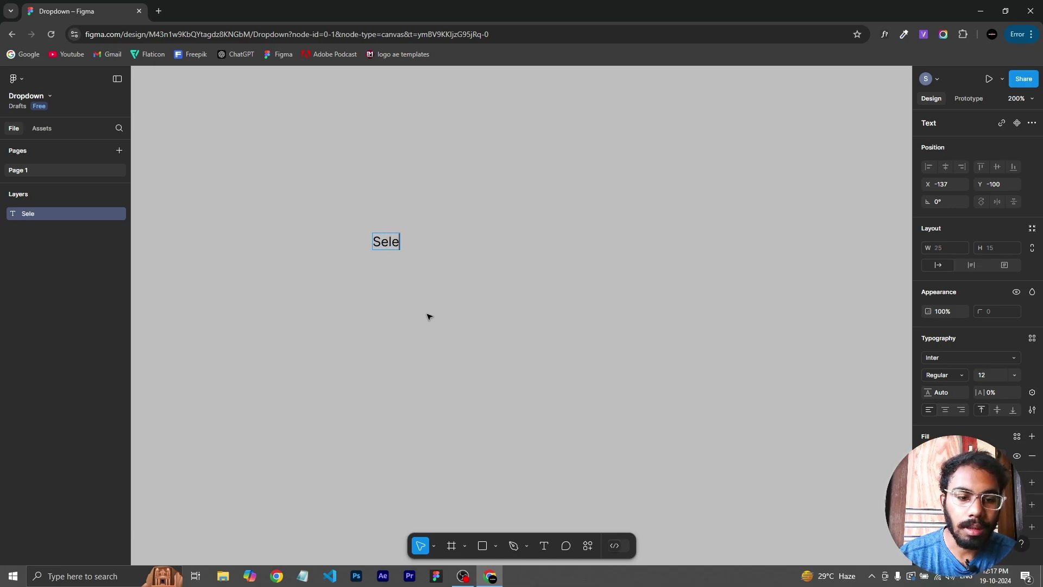
type("ct a Role")
Launch the Material Symbols plugin and set the symbol weight to 300.
right_click(488, 211)
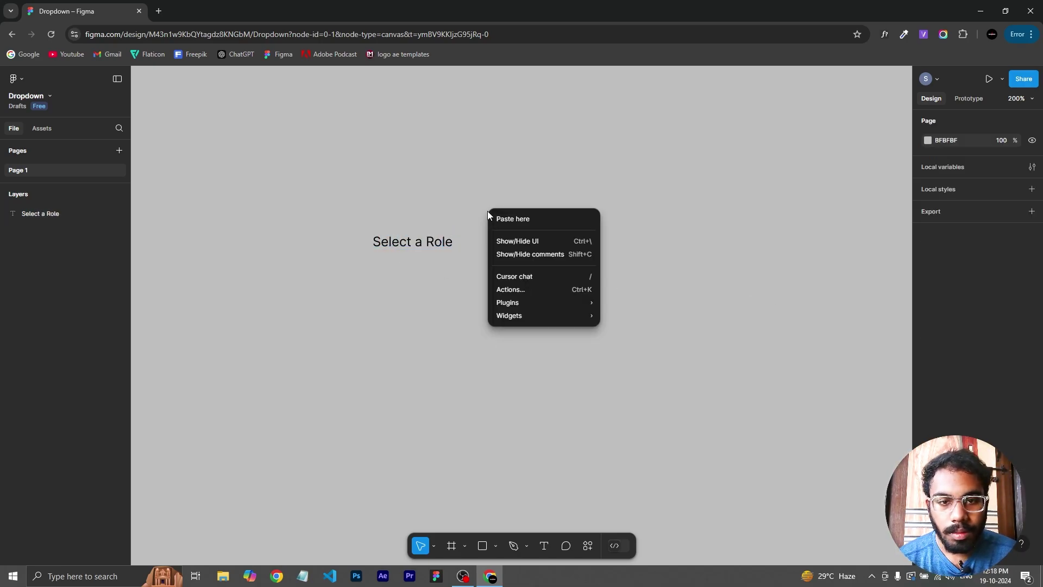
mouse_move(525, 303)
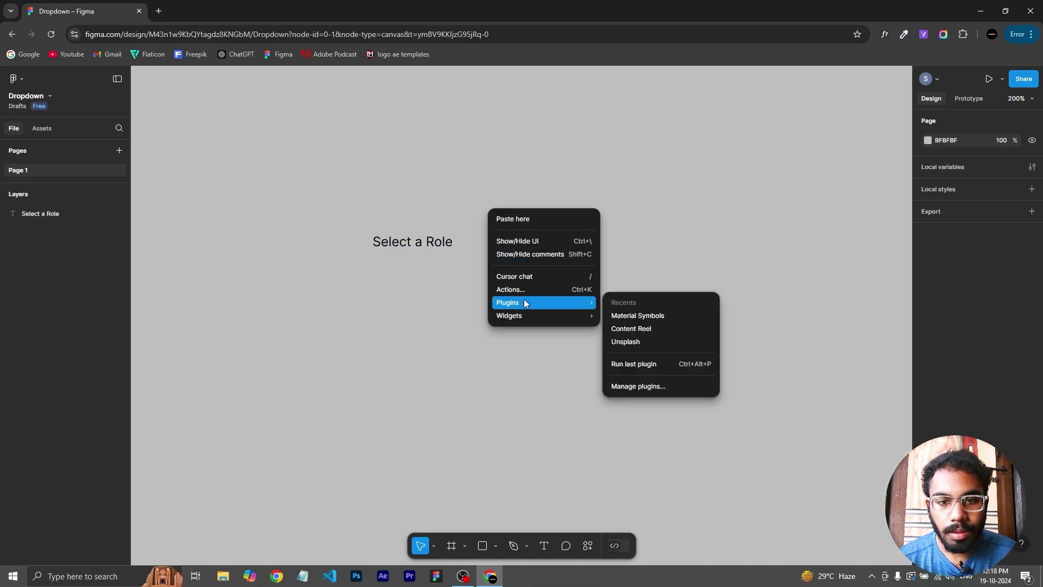
left_click(647, 316)
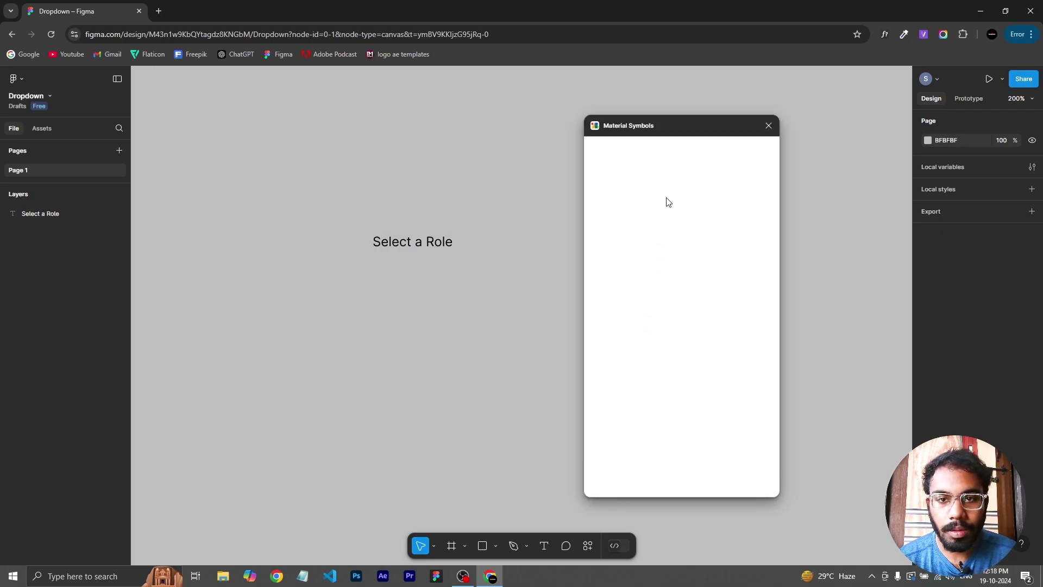
left_click(639, 206)
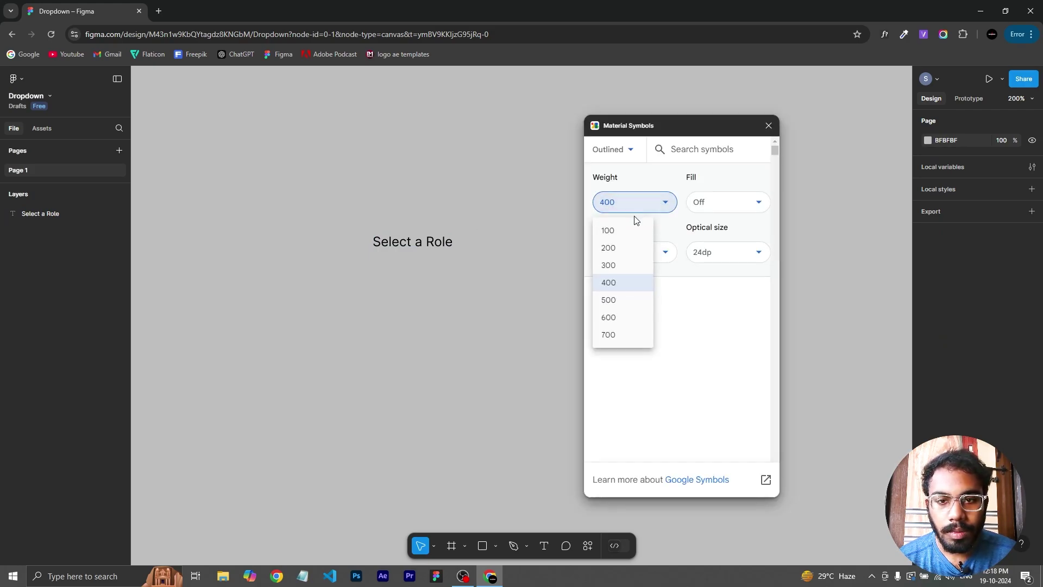
left_click(613, 266)
Search the symbols for "arrow", insert the keyboard_arrow_down icon and place it just right of the "Select a Role" text.
left_click(717, 152)
type("a")
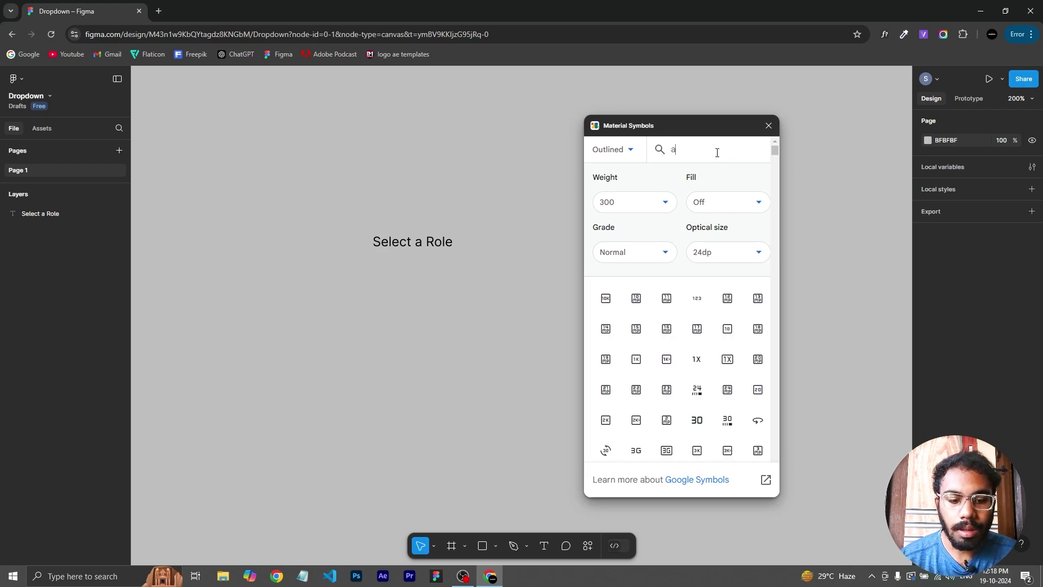
type("rrow")
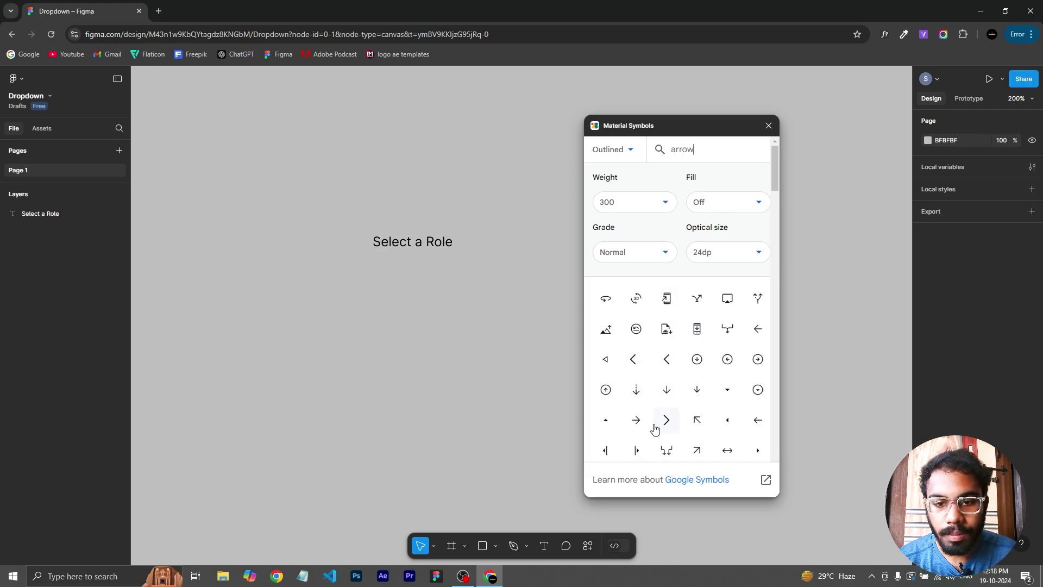
scroll(655, 427, "down", 10)
scroll(674, 380, "down", 5)
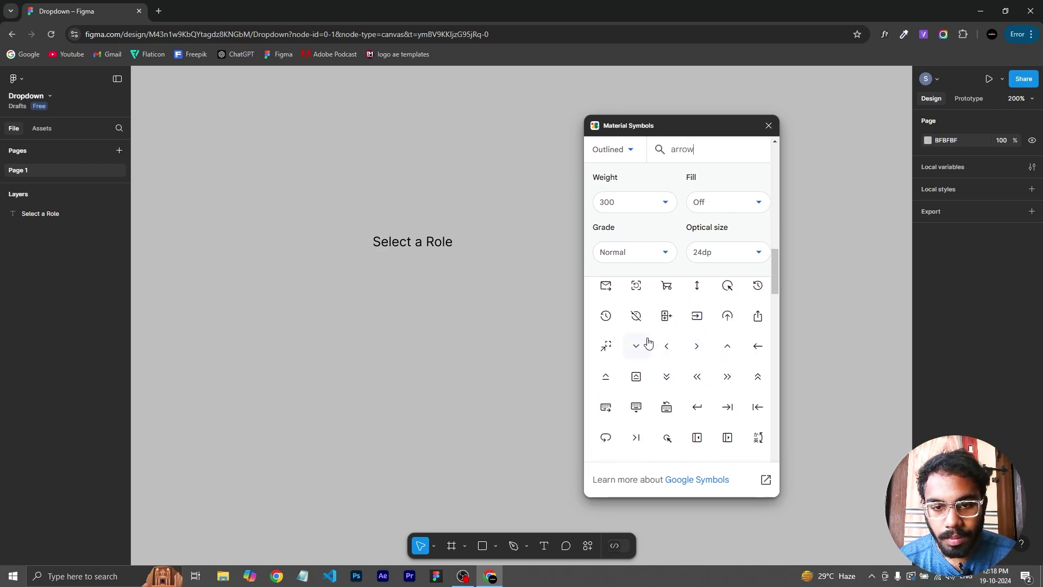
left_click(647, 344)
left_click(769, 126)
left_click_drag(533, 326, 496, 243)
Wrap the "Select a Role" text and arrow icon in a horizontal auto layout, vertically centred and left-aligned.
left_click(412, 241)
left_click(497, 246, "shift")
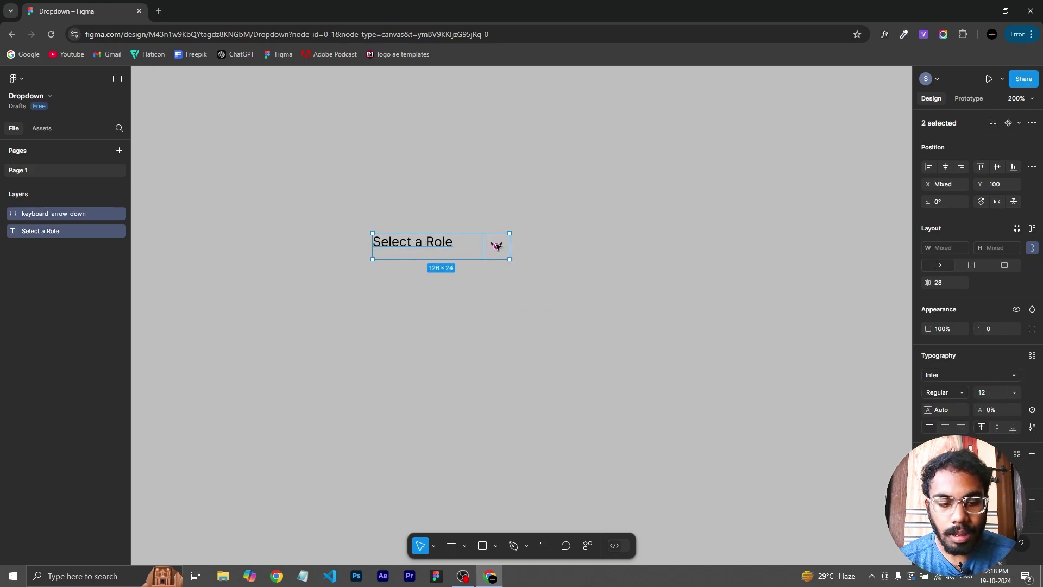
key("shift+a")
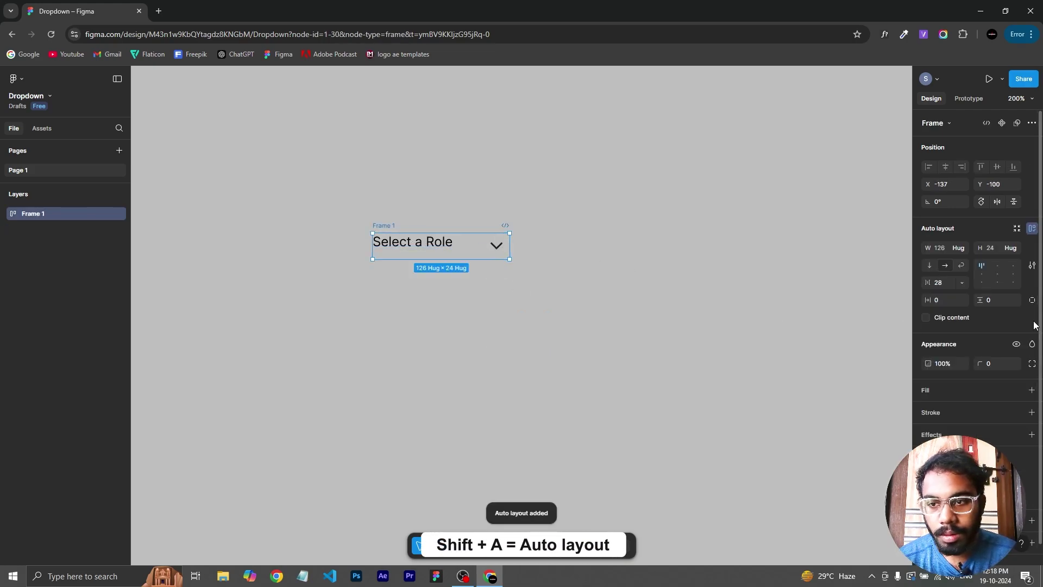
left_click(987, 275)
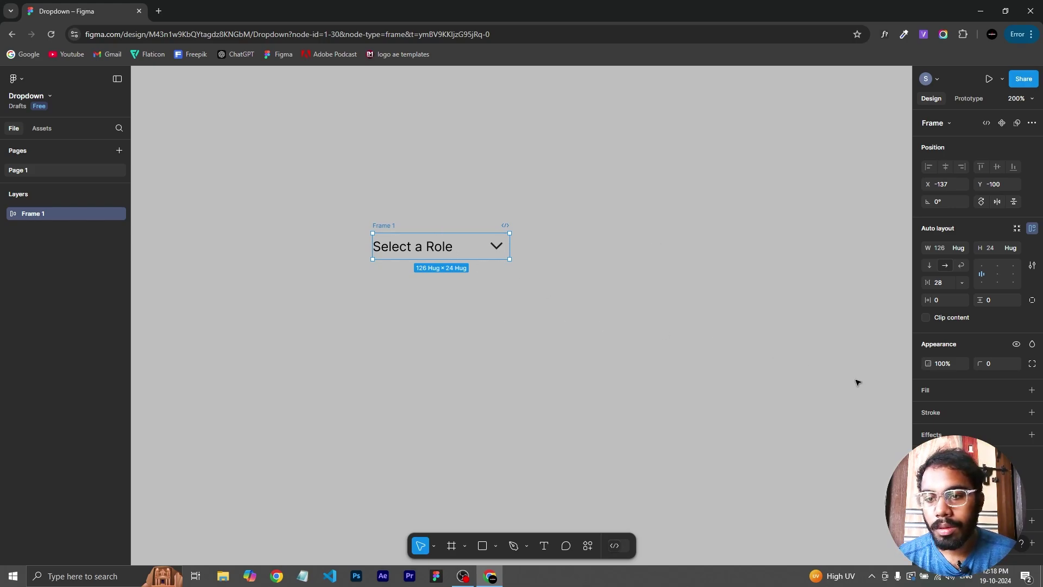
Give the "Select a Role" frame a white FFFFFF fill, corner radius 8, and horizontal and vertical padding of 8.
left_click(937, 392)
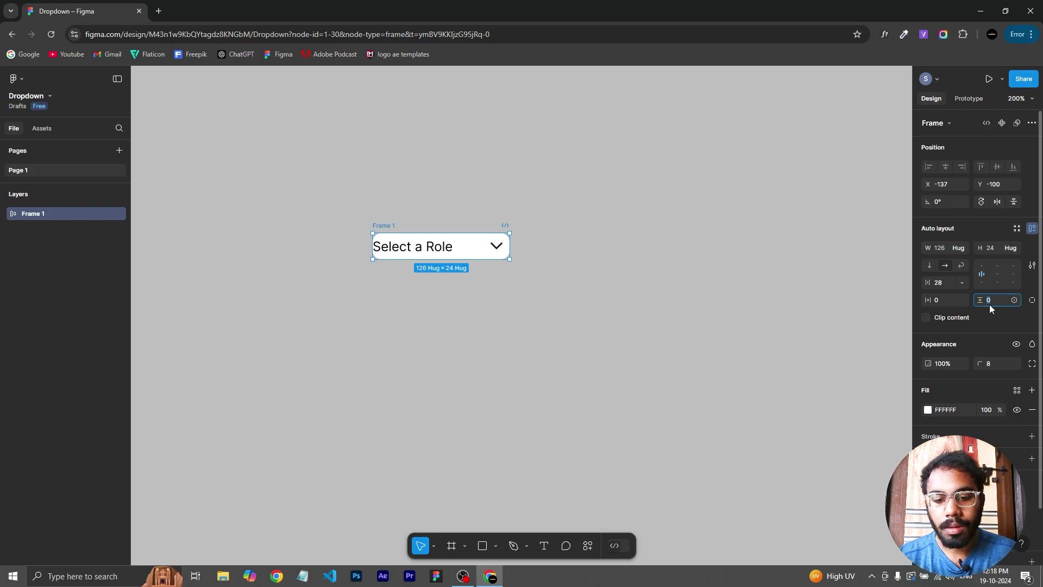
left_click(948, 301)
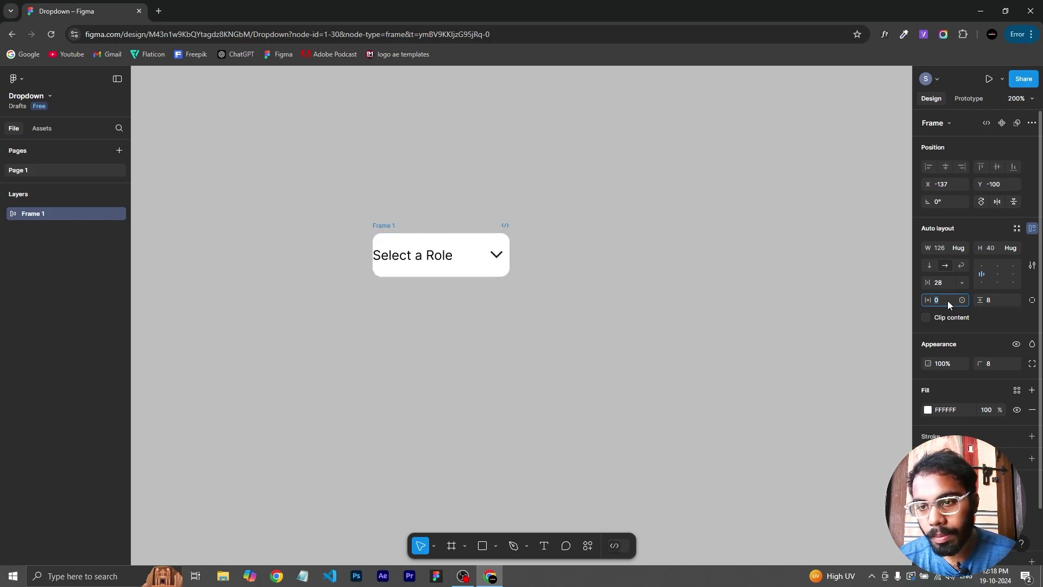
key("Return")
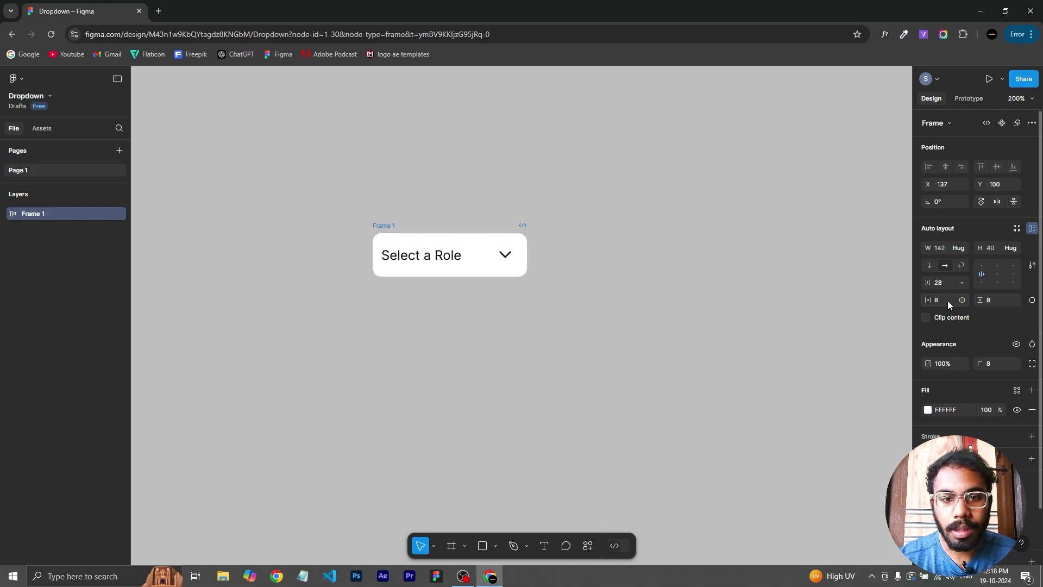
Widen the gap between the "Select a Role" text and arrow to 80, and move the frame up to about X -141, Y -138.
mouse_move(477, 257)
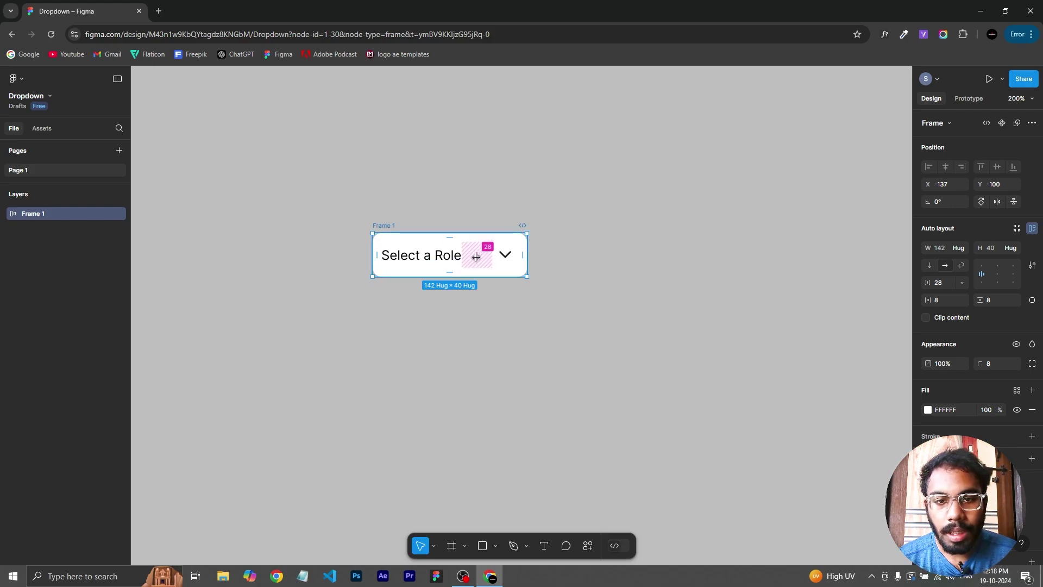
left_click_drag(477, 258, 504, 260)
left_click(504, 288)
left_click(381, 226)
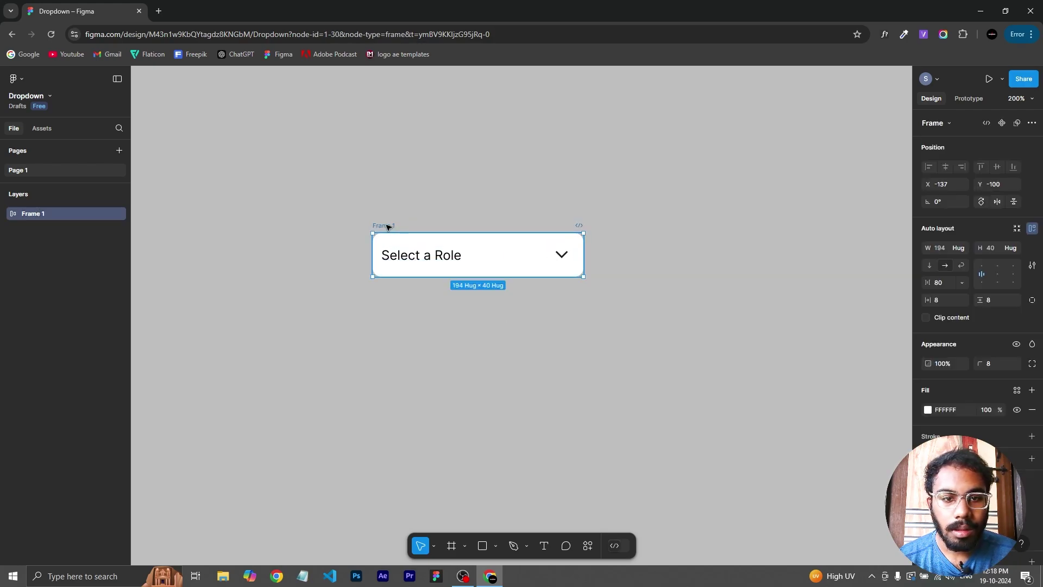
left_click_drag(387, 228, 383, 186)
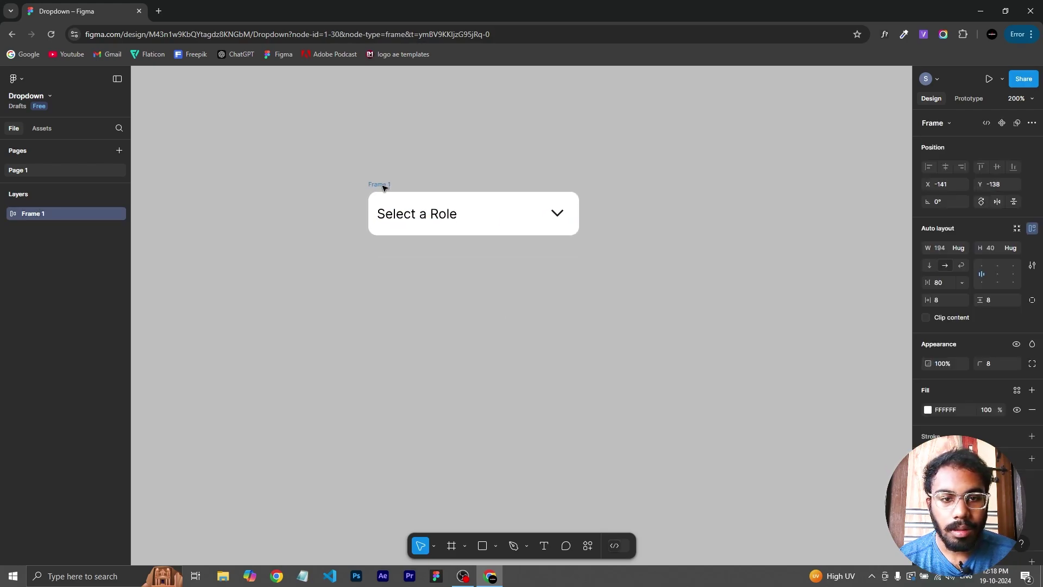
Add a text layer reading "UI/UX Designer" below the "Select a Role" frame.
left_click(544, 545)
left_click(390, 289)
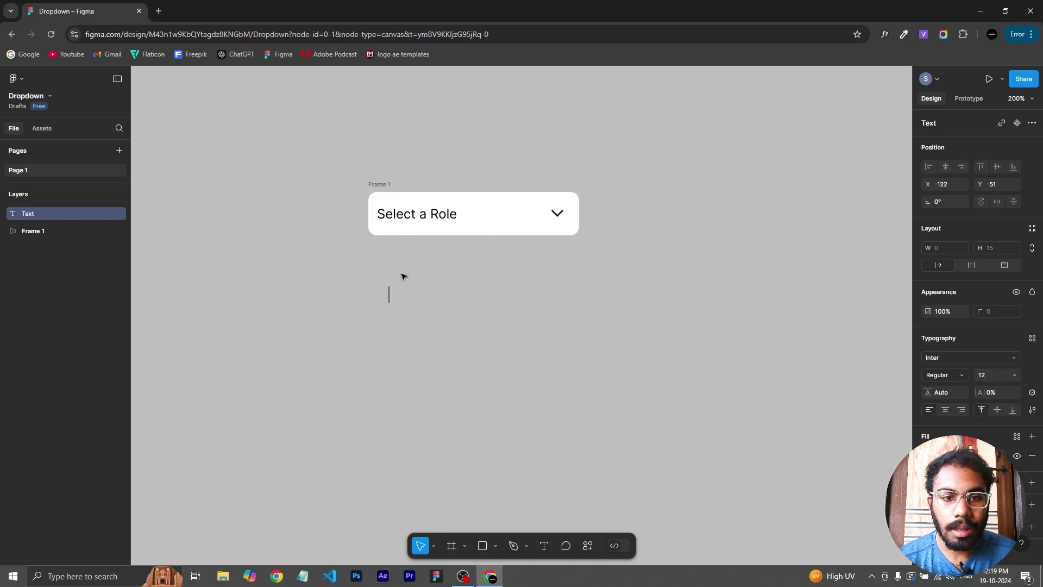
type("U")
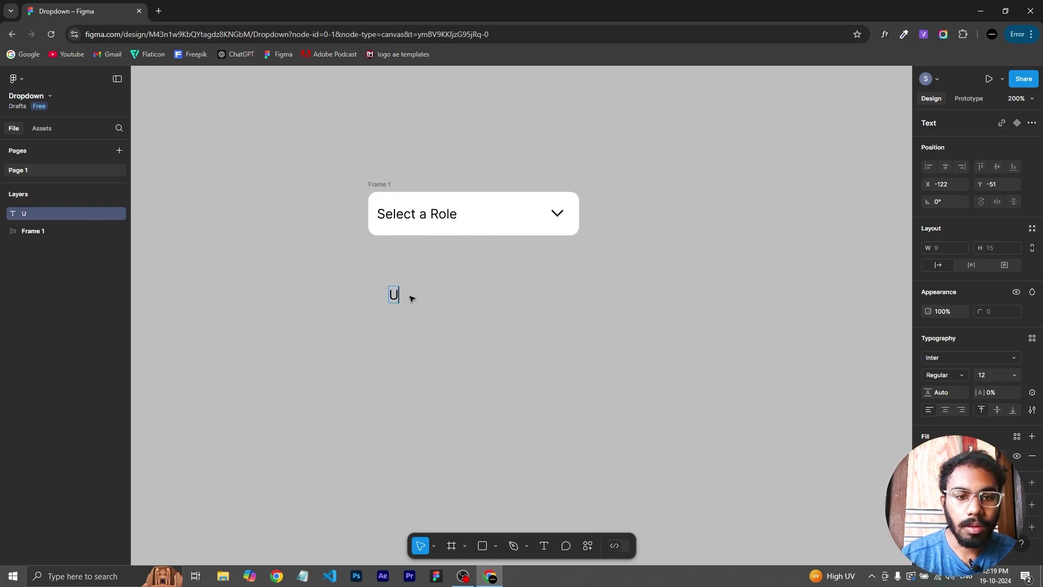
type("I/UX Designer")
key("Escape")
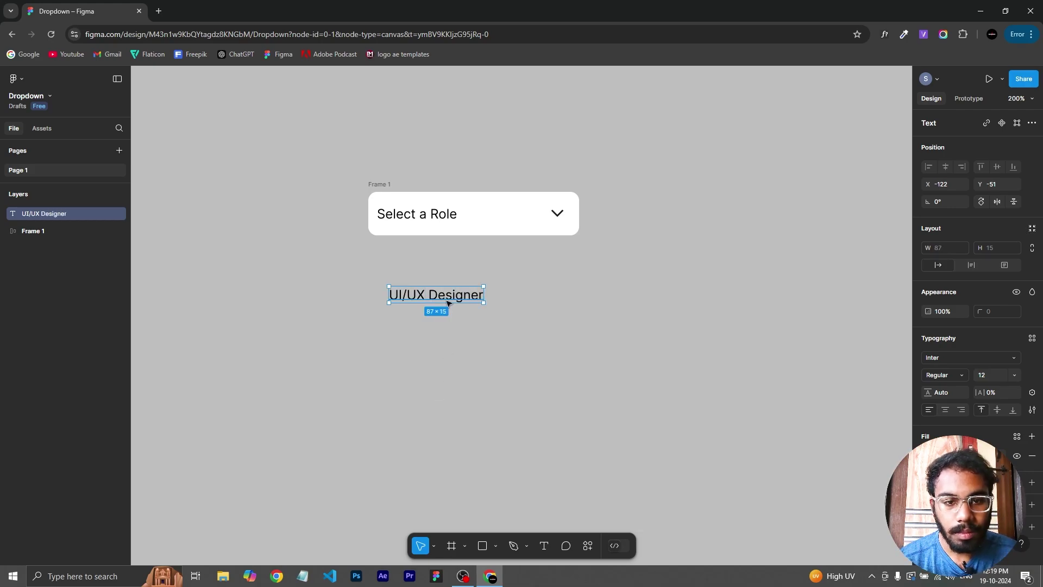
Duplicate the "UI/UX Designer" text downward twice and change the copies to "Graphic Designer" and "Motion Designer".
left_click_drag(450, 299, 368, 333)
double_click(450, 333)
type("Graphic")
double_click(435, 362)
left_click_drag(441, 329, 282, 366)
type("Motion")
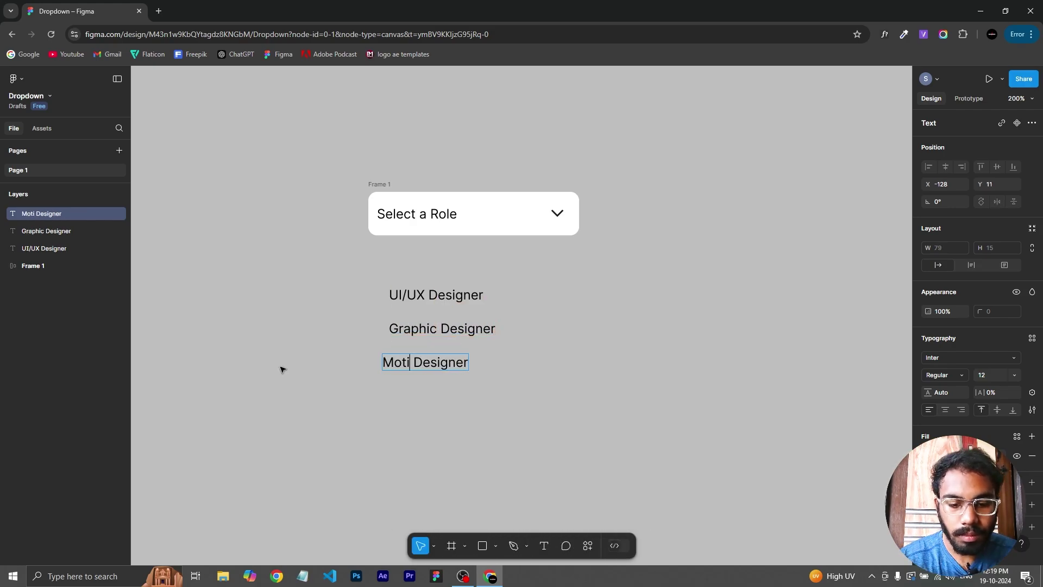
key("Escape")
Add two more text copies below "Motion Designer", reading "Video Editor" and "Illustrator".
double_click(434, 412)
type("Vi")
left_click_drag(433, 363, 450, 446)
type("deo Editor")
key("Escape")
double_click(451, 446)
type("Illustrator")
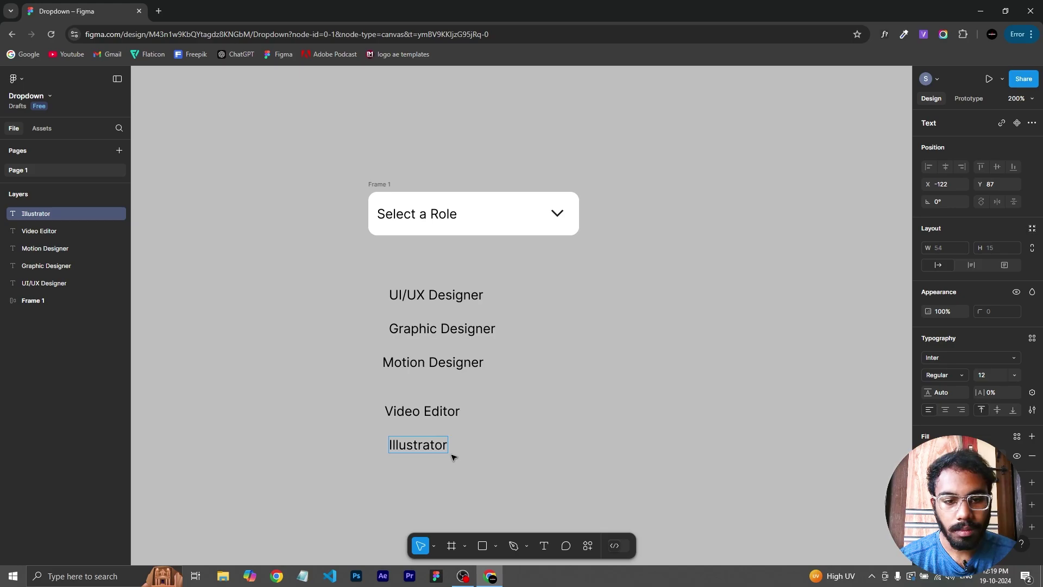
right_click(421, 444)
key("Escape")
key("Escape")
Wrap the five role texts in a vertical auto layout and move it just below the "Select a Role" frame.
left_click_drag(340, 270, 519, 483)
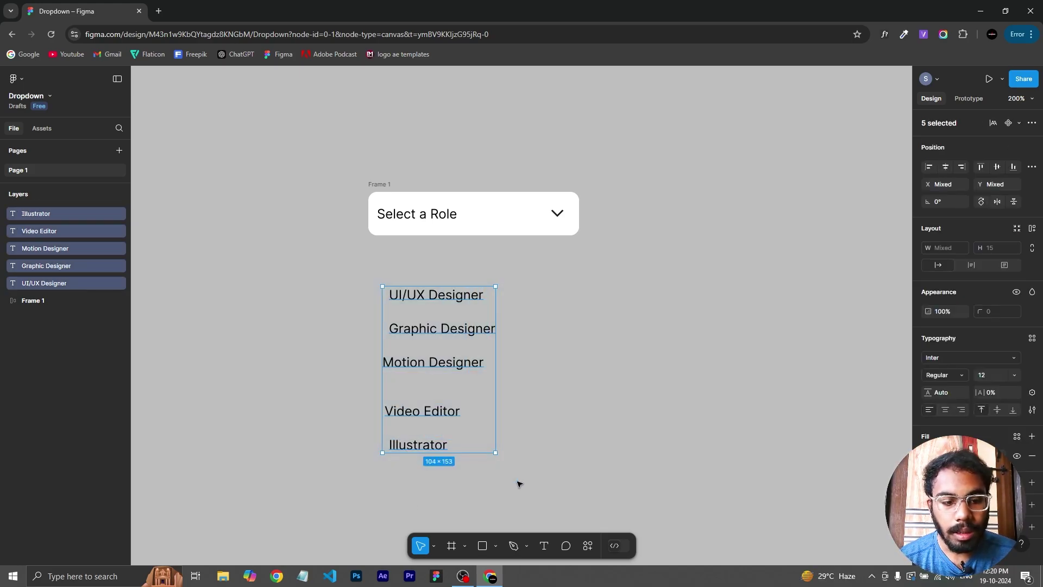
key("shift+a")
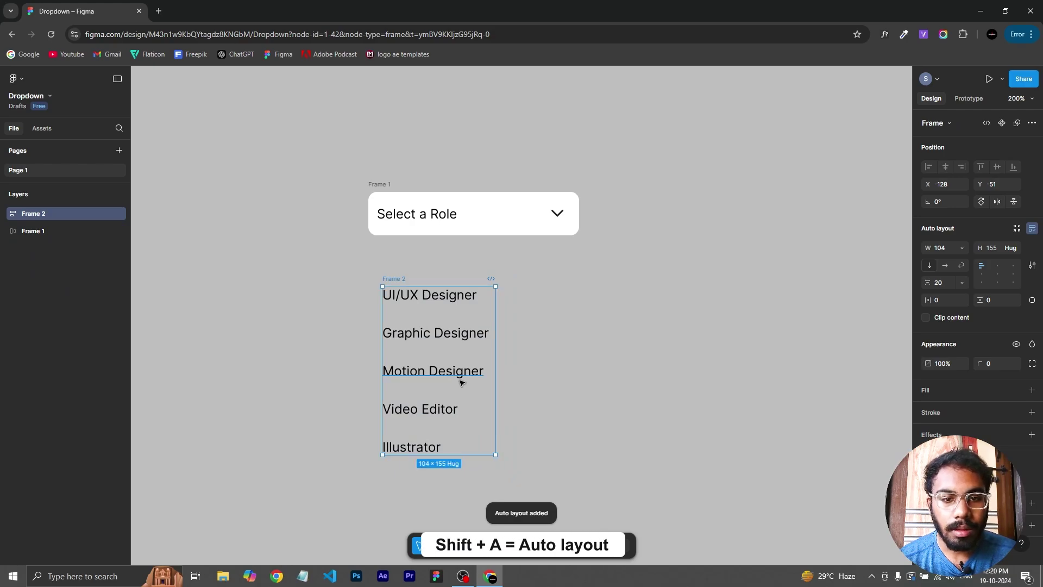
left_click_drag(395, 275, 384, 254)
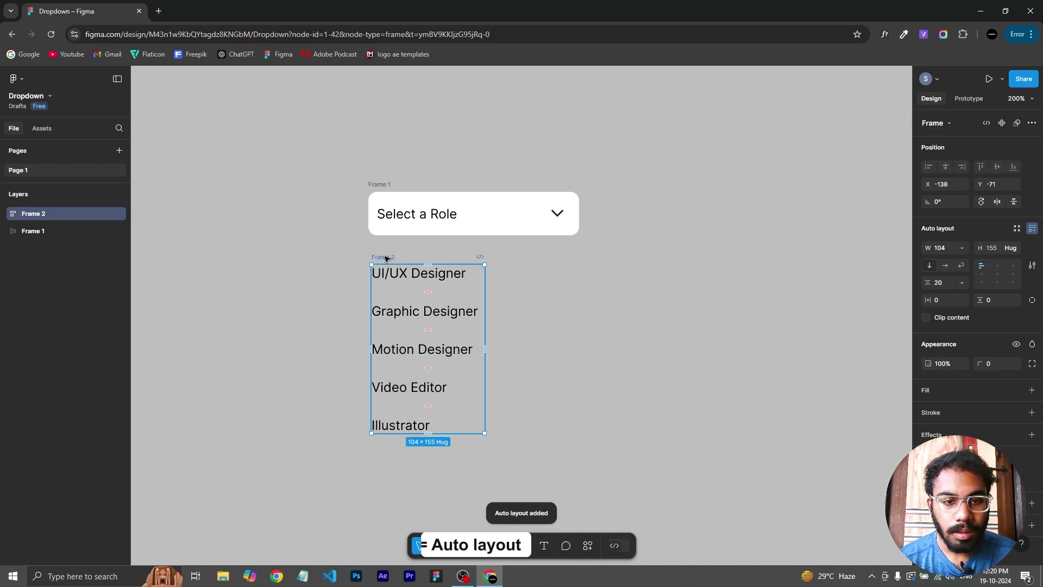
Widen all five role texts in the list frame to about 188.
left_click(414, 280)
left_click(422, 320, "shift")
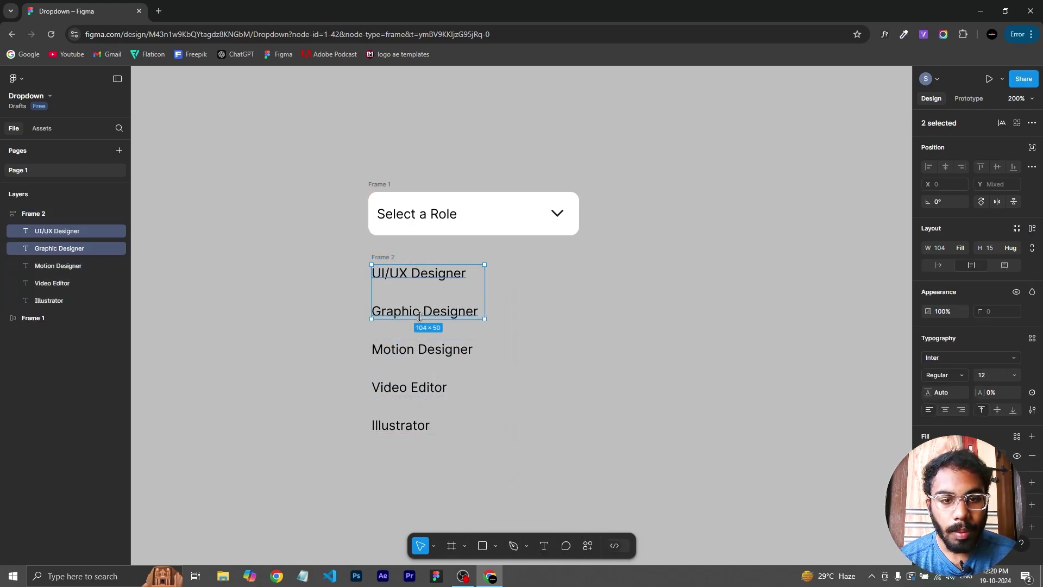
left_click(427, 351, "shift")
left_click(419, 392, "shift")
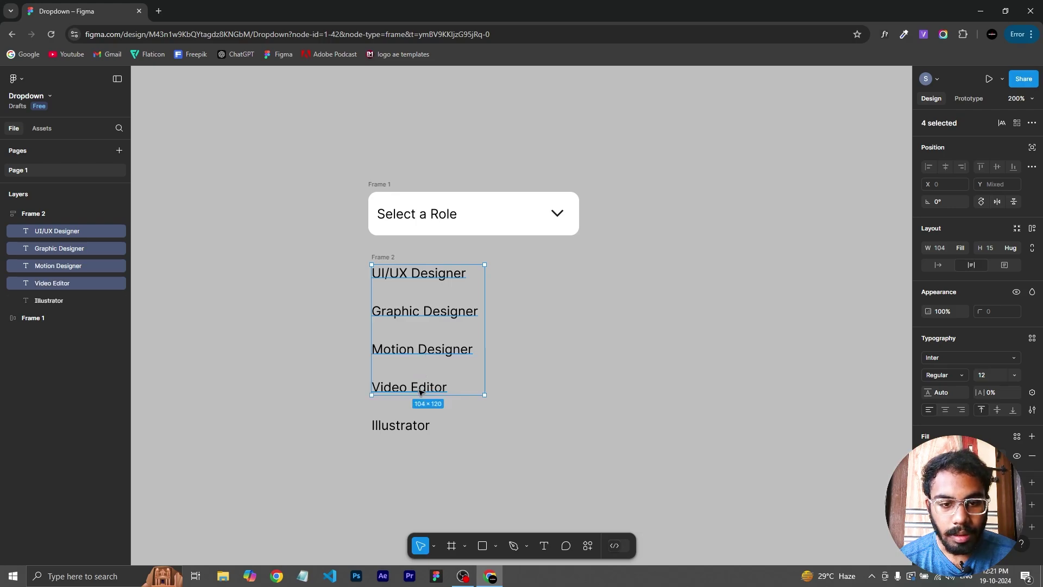
left_click(420, 427, "shift")
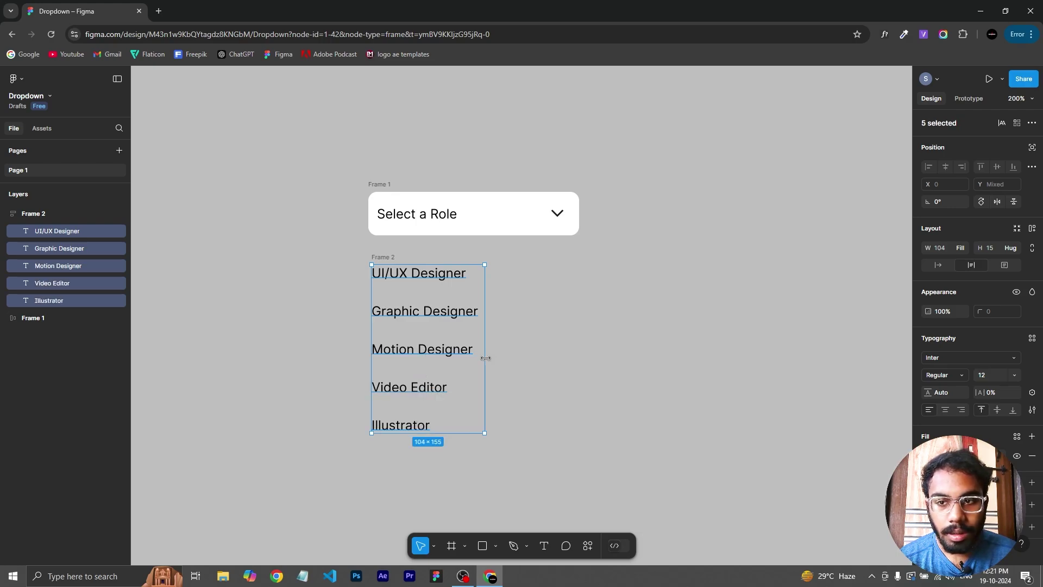
left_click_drag(486, 358, 576, 354)
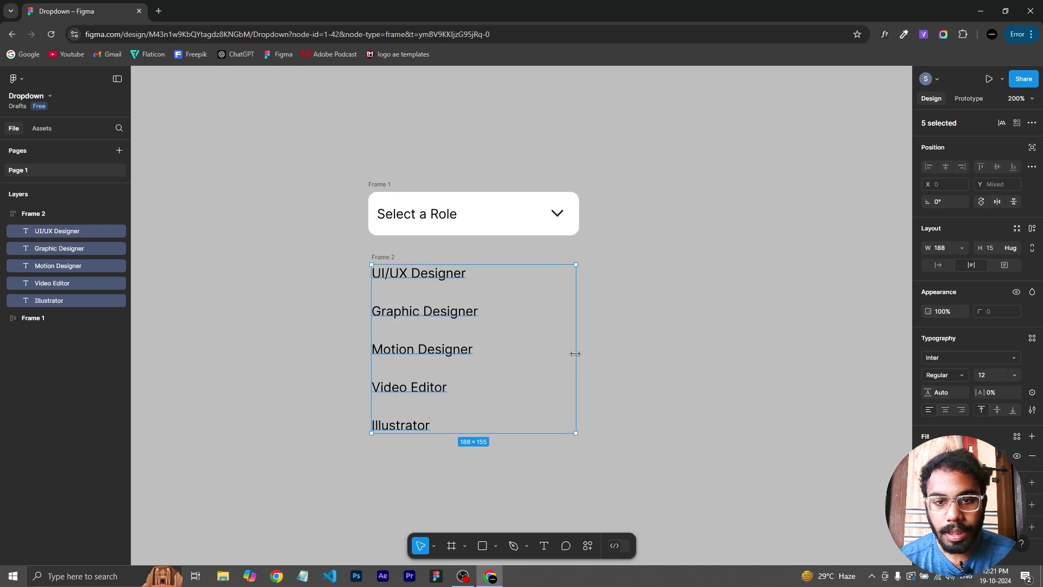
left_click(341, 278)
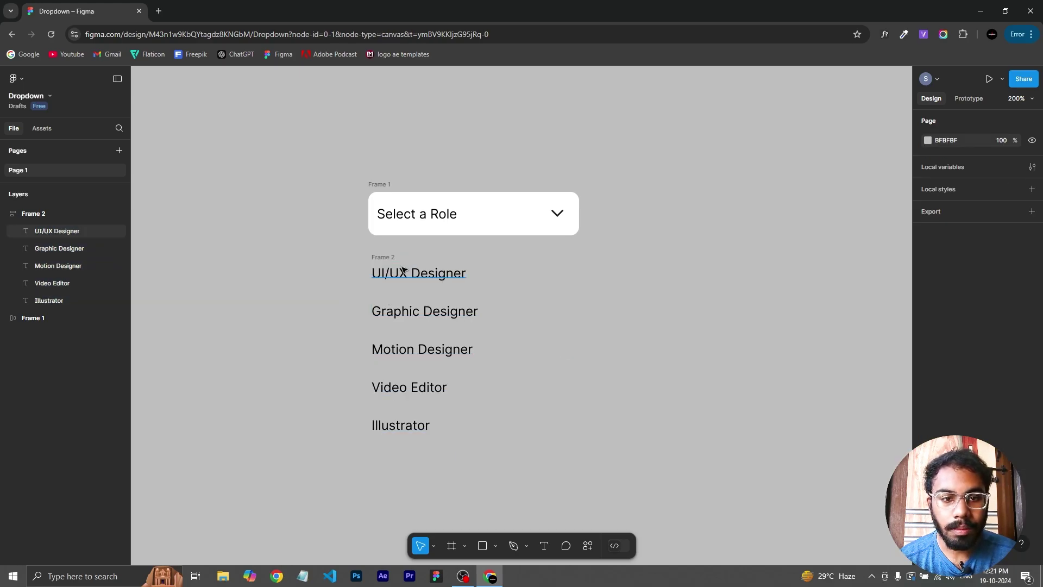
Set the role list frame's width to hug its contents.
left_click(405, 273)
left_click(394, 259)
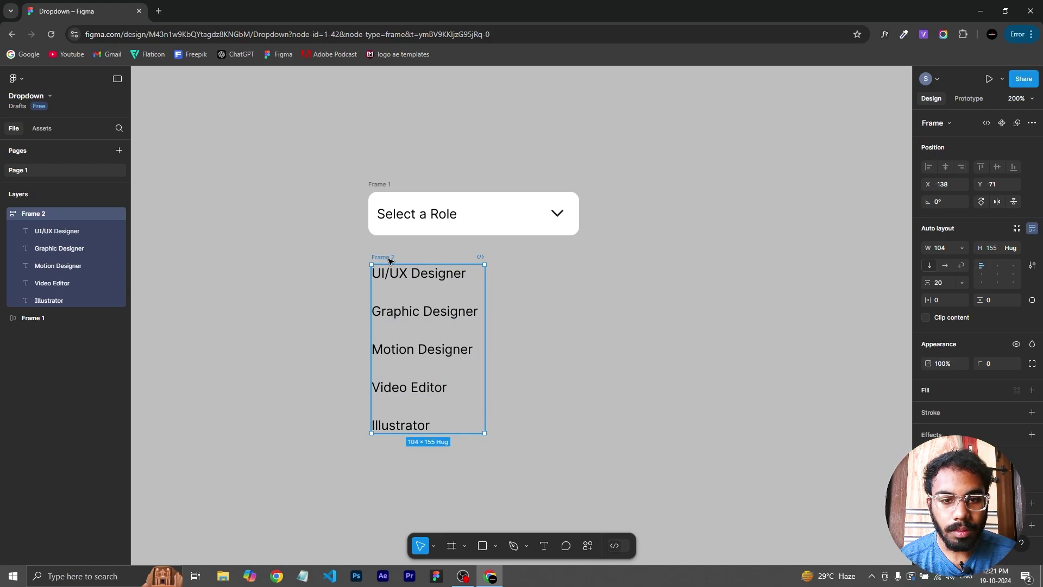
left_click(962, 248)
left_click(964, 262)
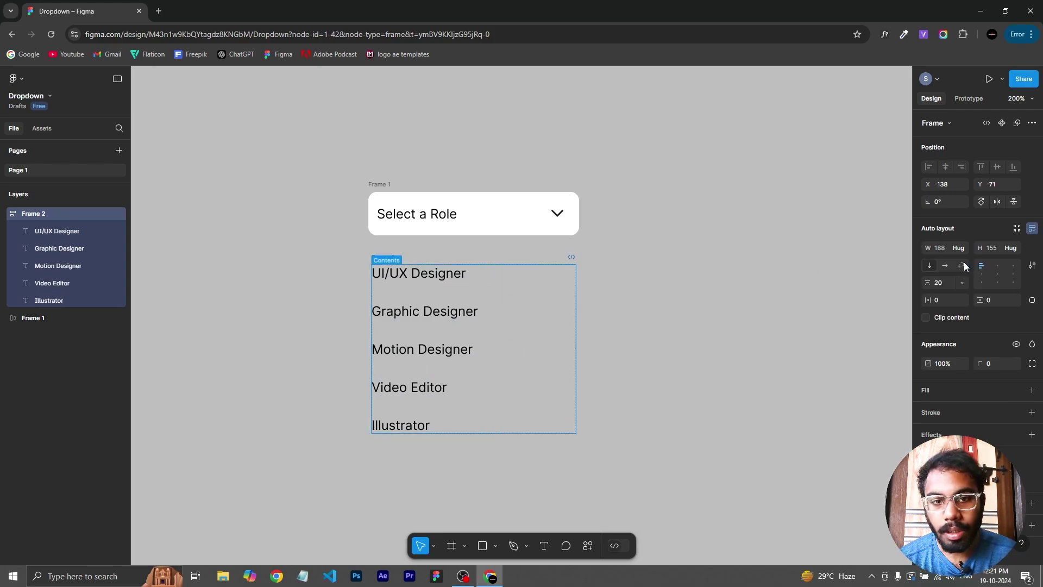
left_click(347, 259)
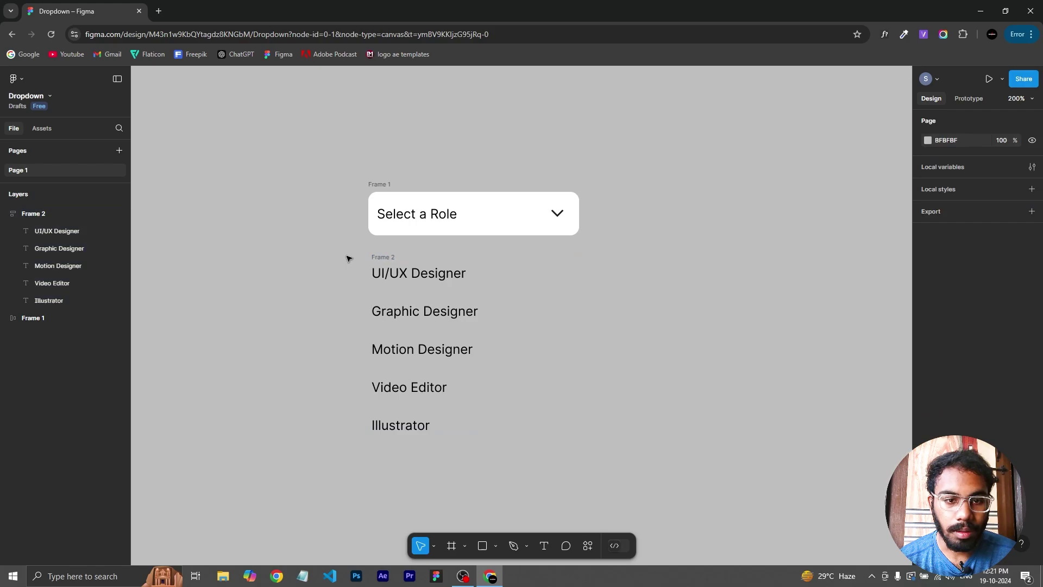
Wrap each of the five role texts in the list frame in its own auto layout frame.
left_click(421, 275)
key("shift+a")
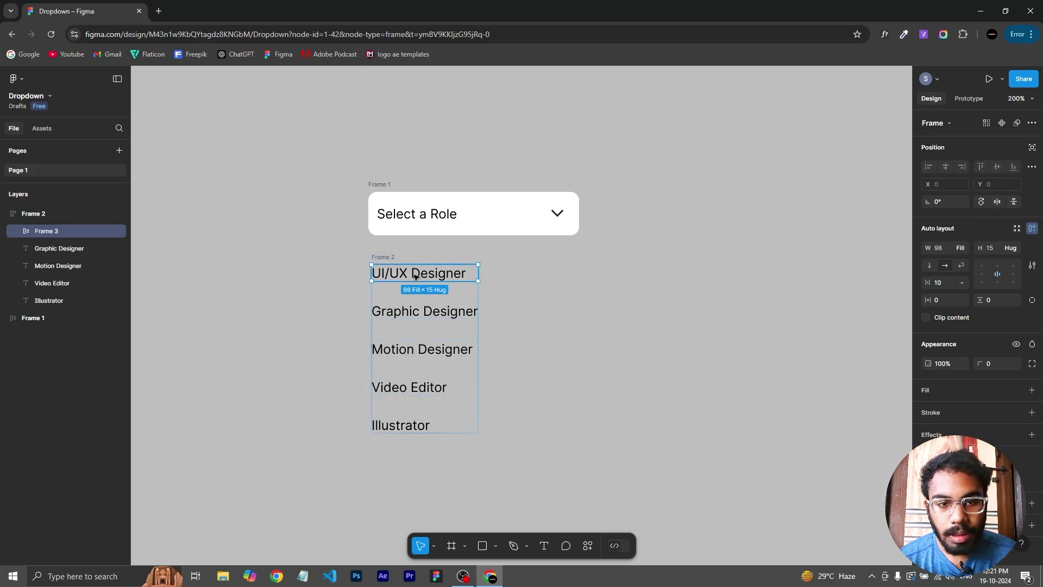
left_click(415, 316)
key("shift+a")
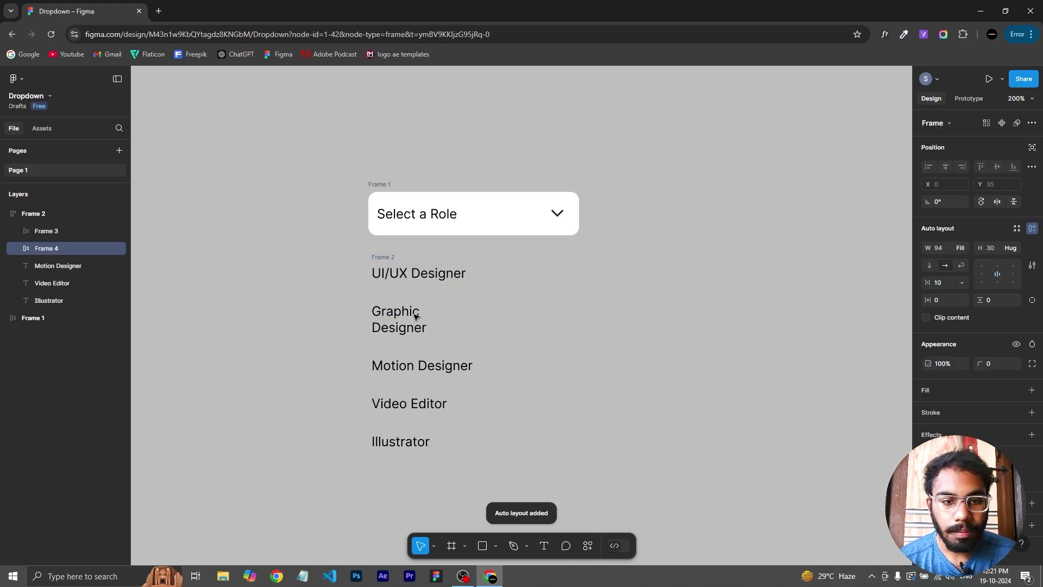
left_click(409, 369)
key("shift+a")
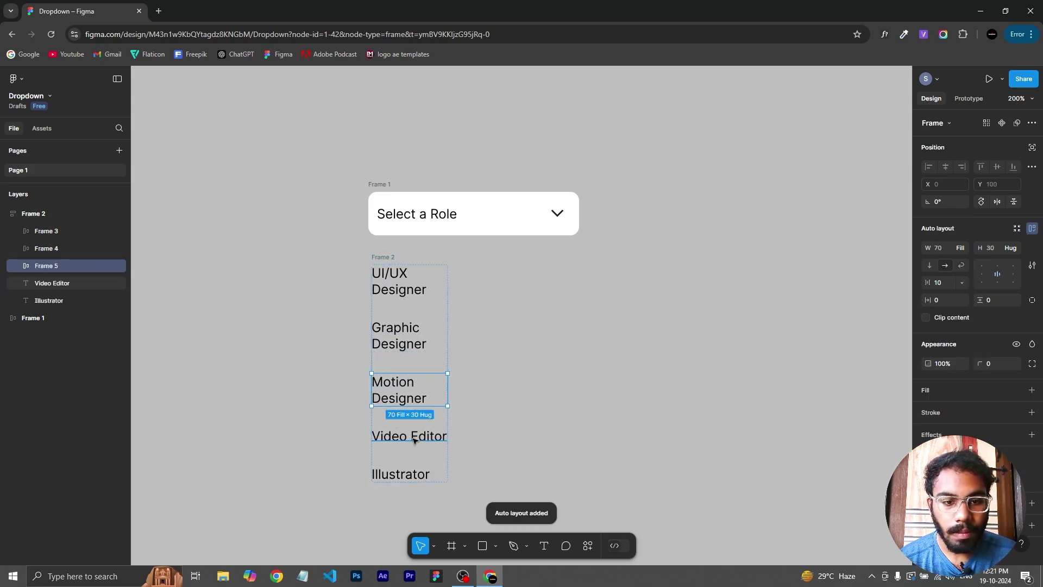
left_click(414, 439)
key("shift+a")
left_click(400, 494)
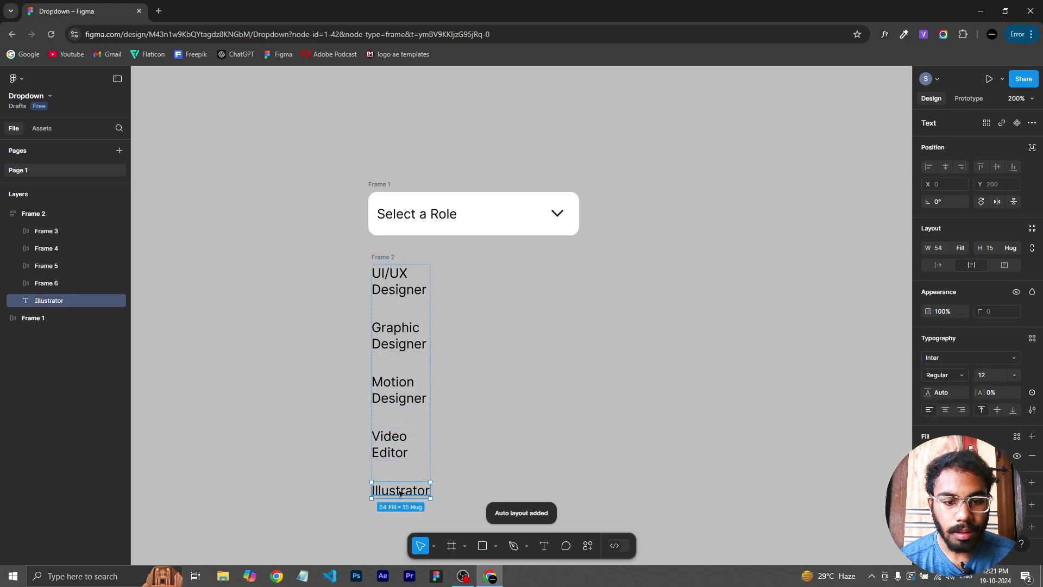
key("shift+a")
Set the width of all five role texts inside their row frames to 188.
double_click(401, 284)
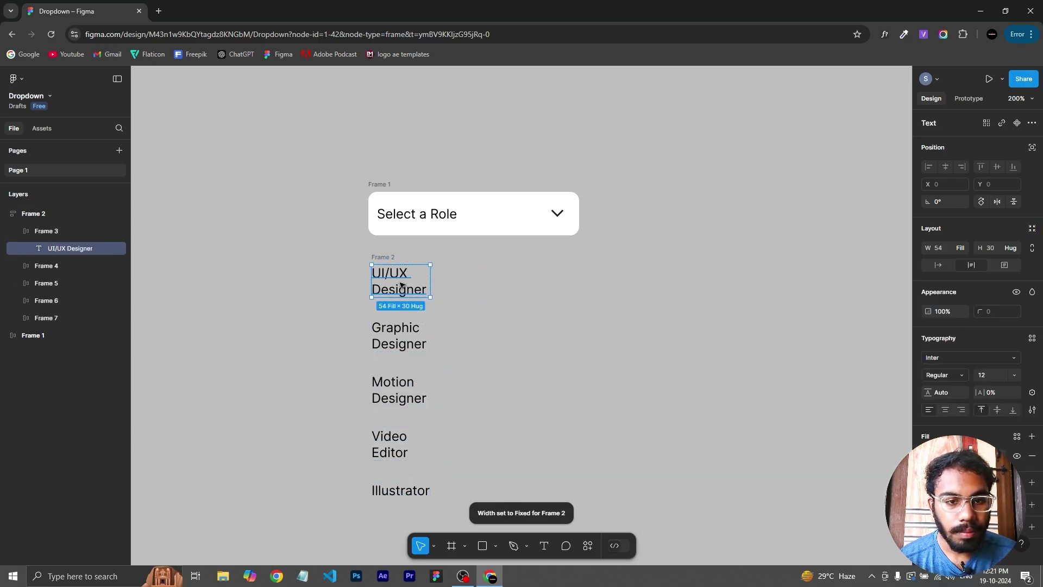
double_click(400, 336, "shift")
double_click(399, 383, "shift")
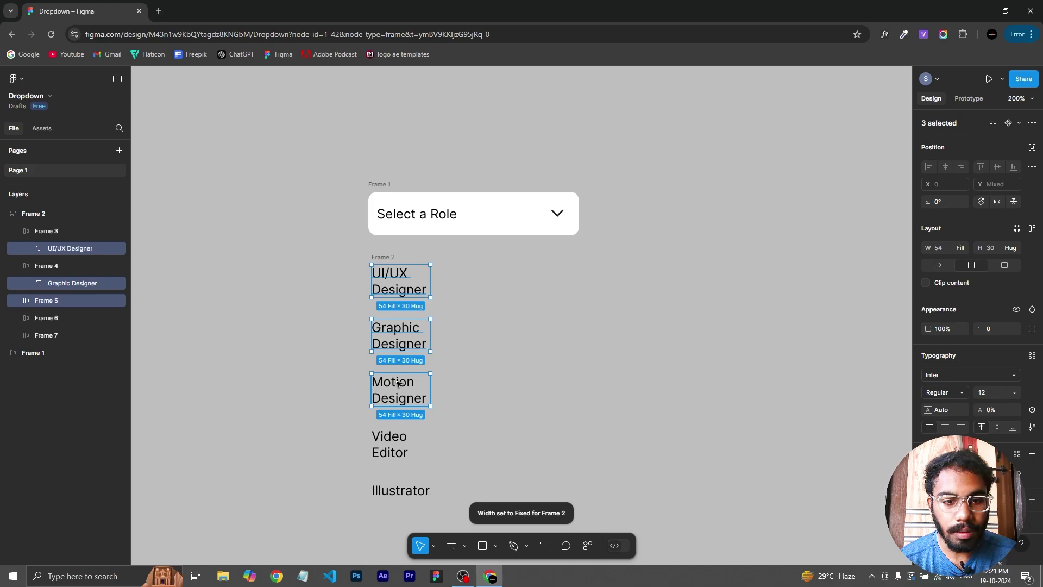
double_click(400, 437, "shift")
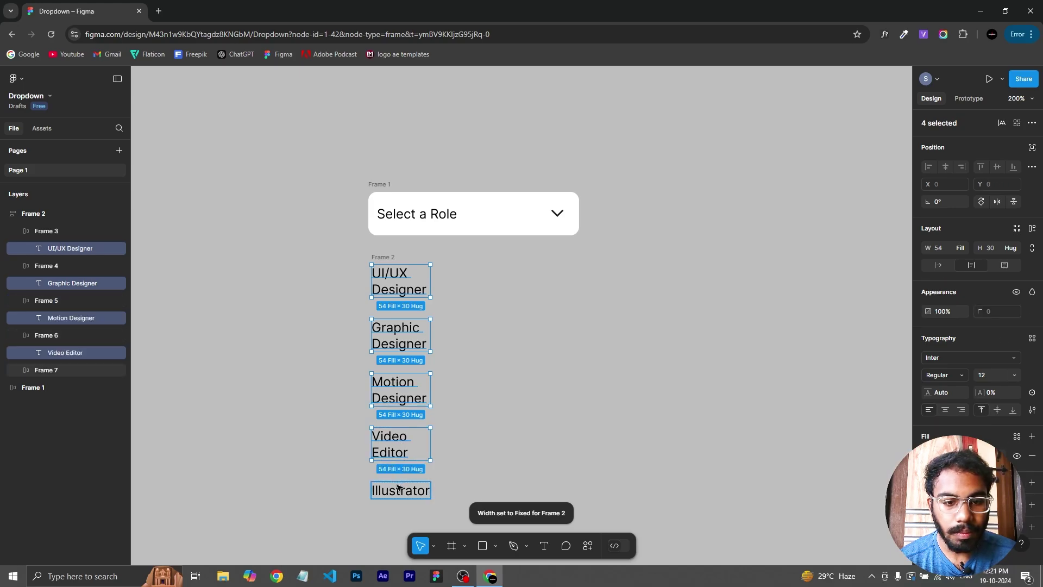
double_click(399, 492, "shift")
left_click(937, 253)
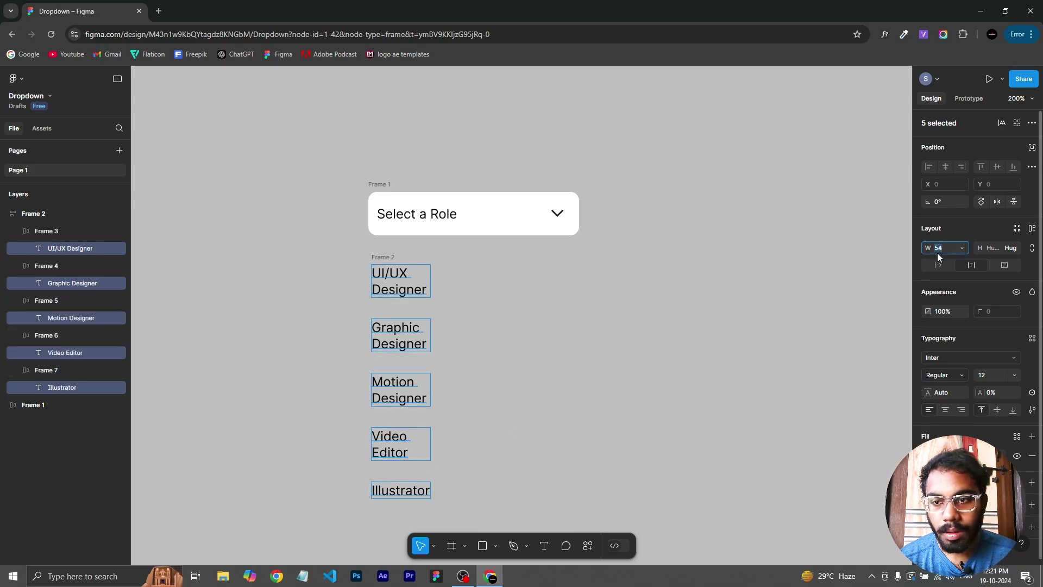
type("188")
key("Return")
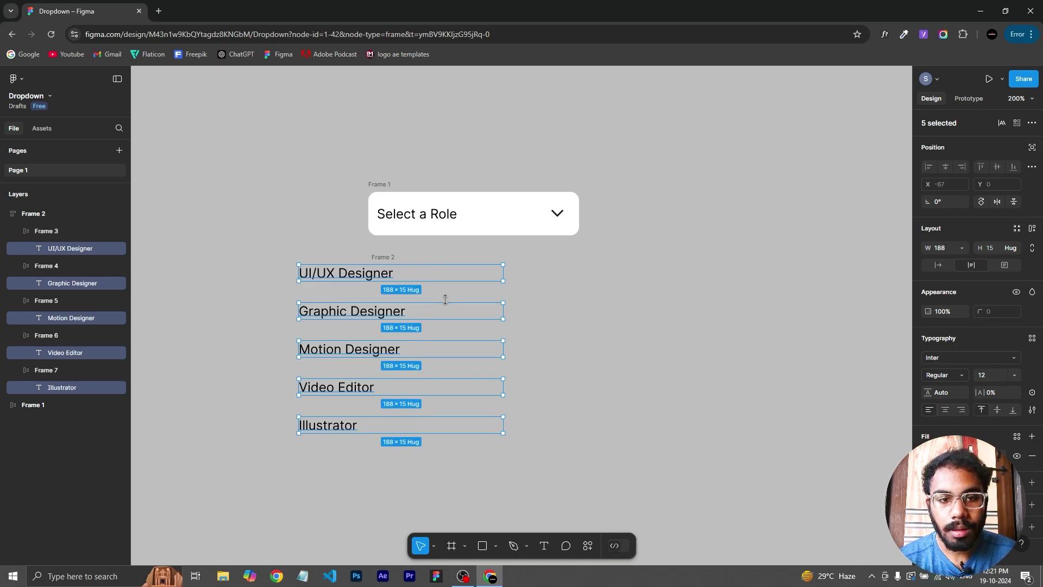
Set the width of the frame holding the five role rows to hug its contents.
left_click(582, 295)
left_click(400, 256)
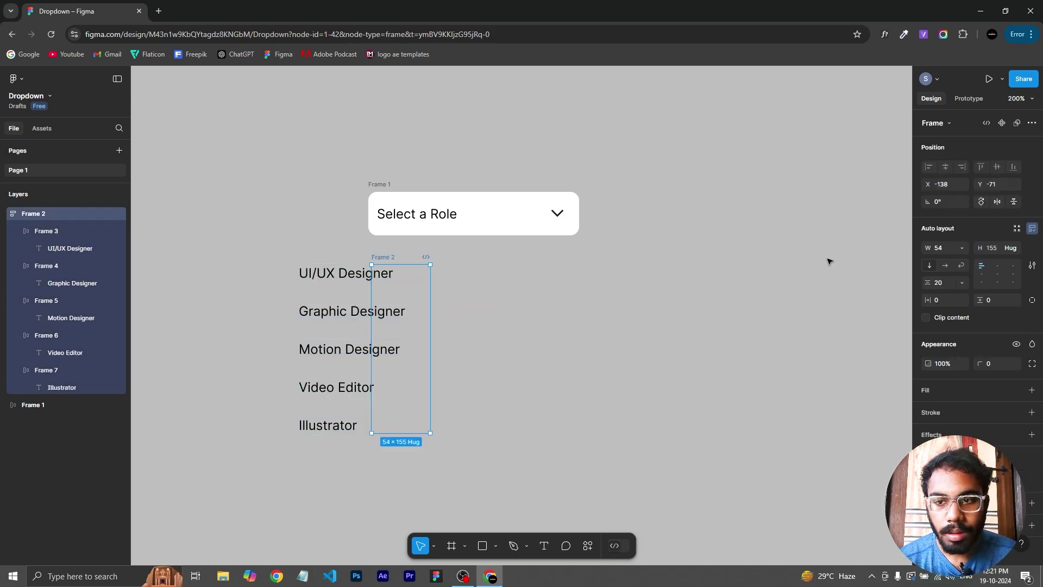
left_click(965, 246)
left_click(962, 260)
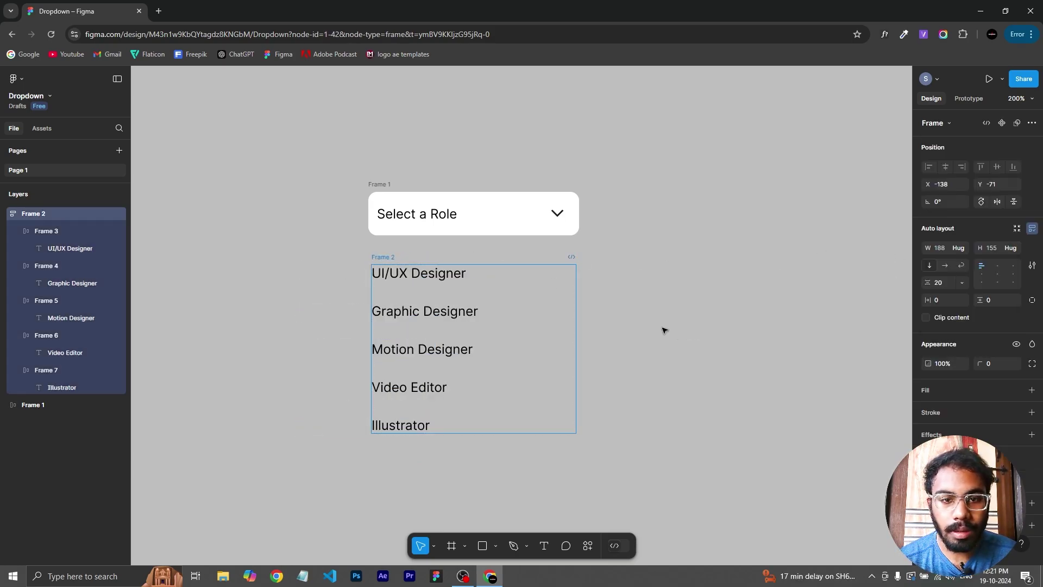
left_click(622, 309)
Give the role list frame a white FFFFFF fill and set its vertical padding to 8.
left_click(420, 280)
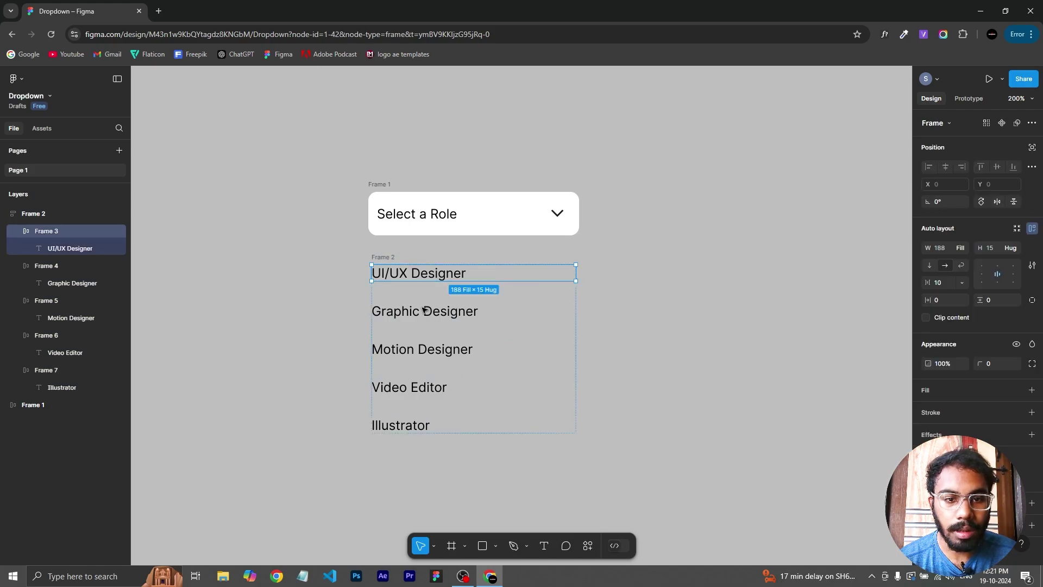
left_click(386, 257)
left_click(927, 390)
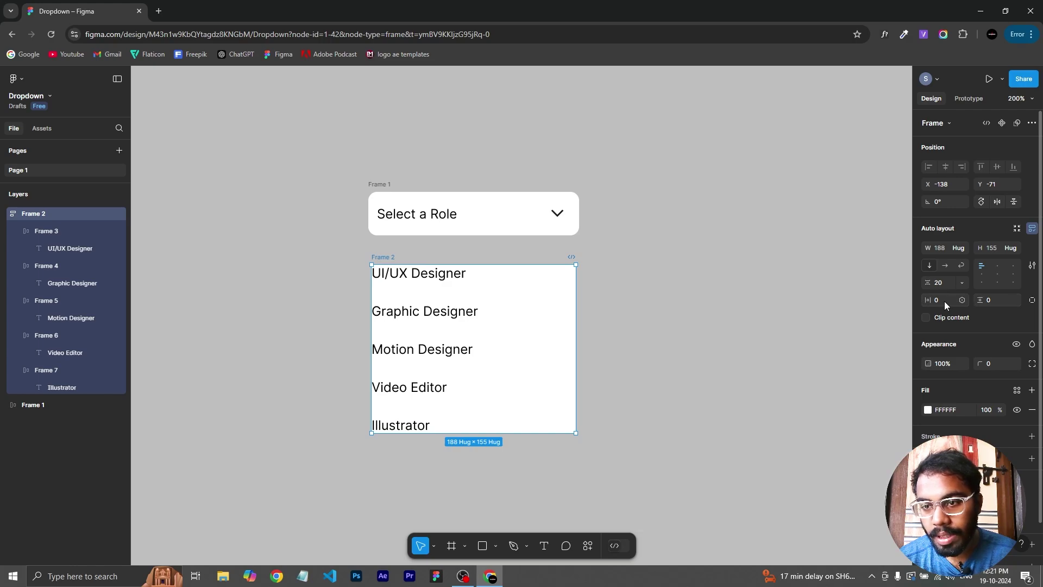
left_click(997, 301)
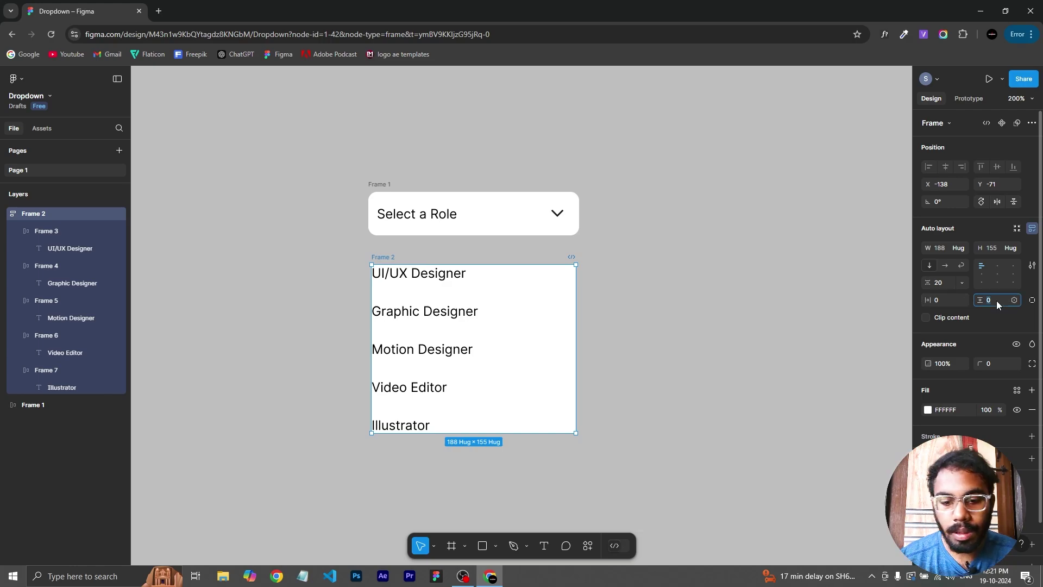
type("8")
key("Return")
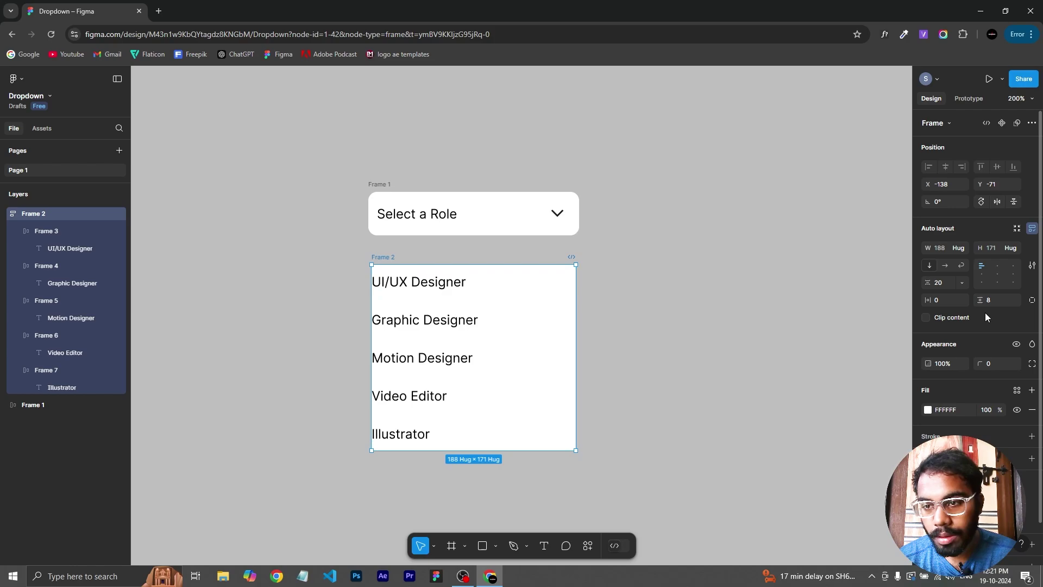
Set the role list frame's corner radius to 8.
left_click(1001, 364)
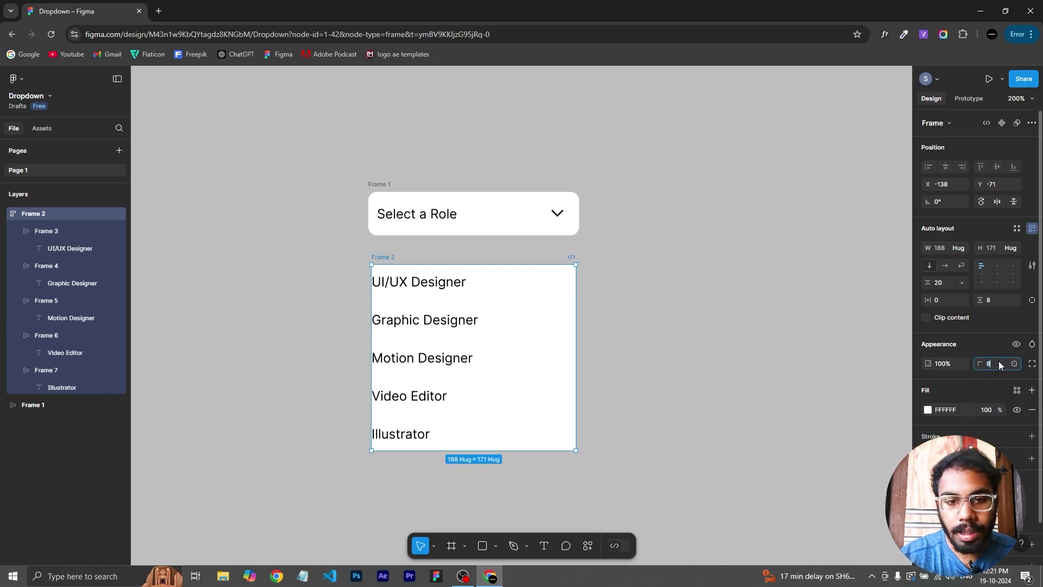
type("8")
key("Return")
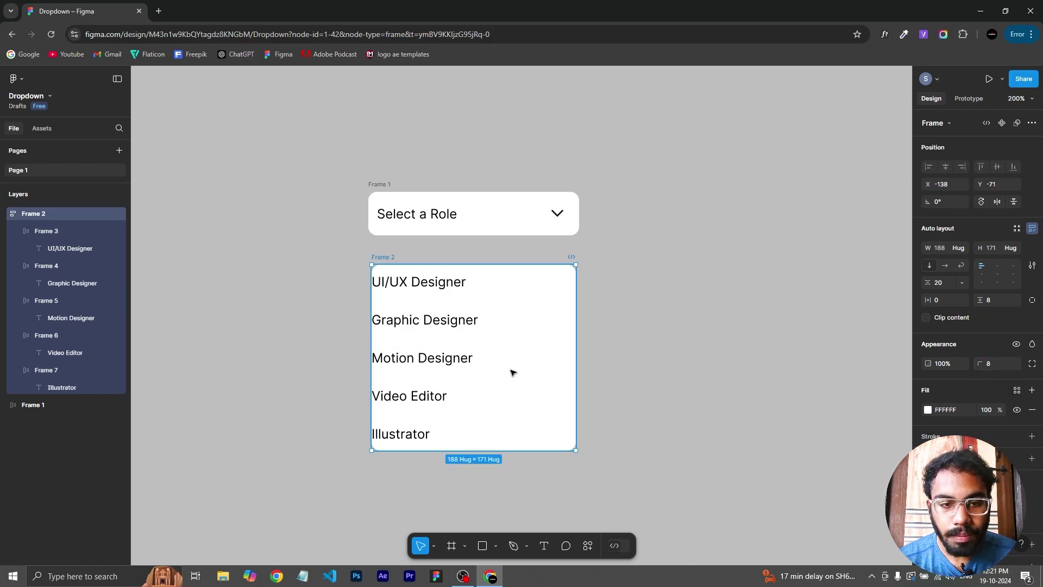
Set the vertical padding of all five role row frames to 8.
left_click(455, 282)
left_click(425, 320, "shift")
left_click(423, 359, "shift")
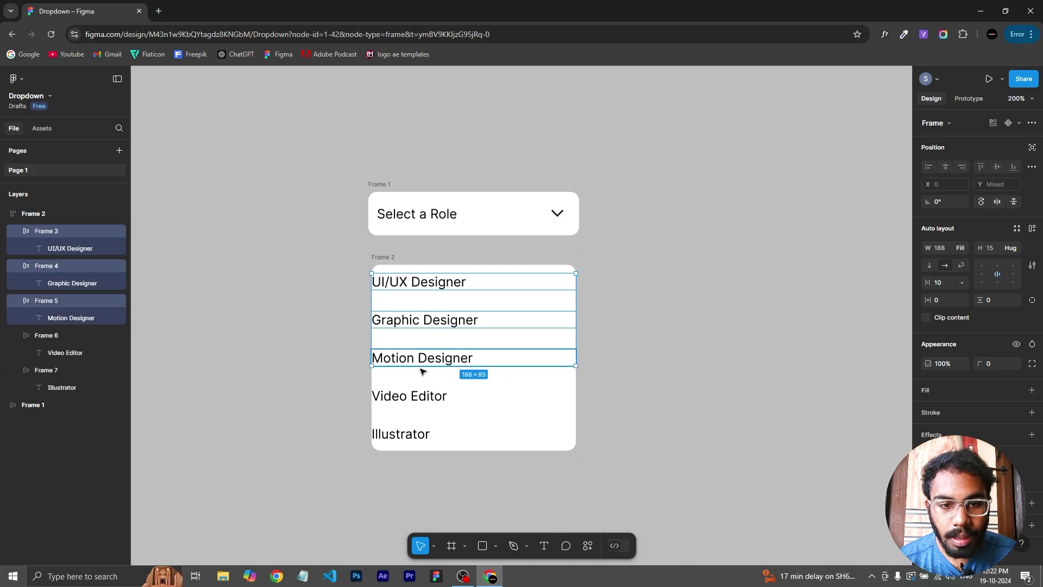
left_click(425, 397, "shift")
left_click(419, 435, "shift")
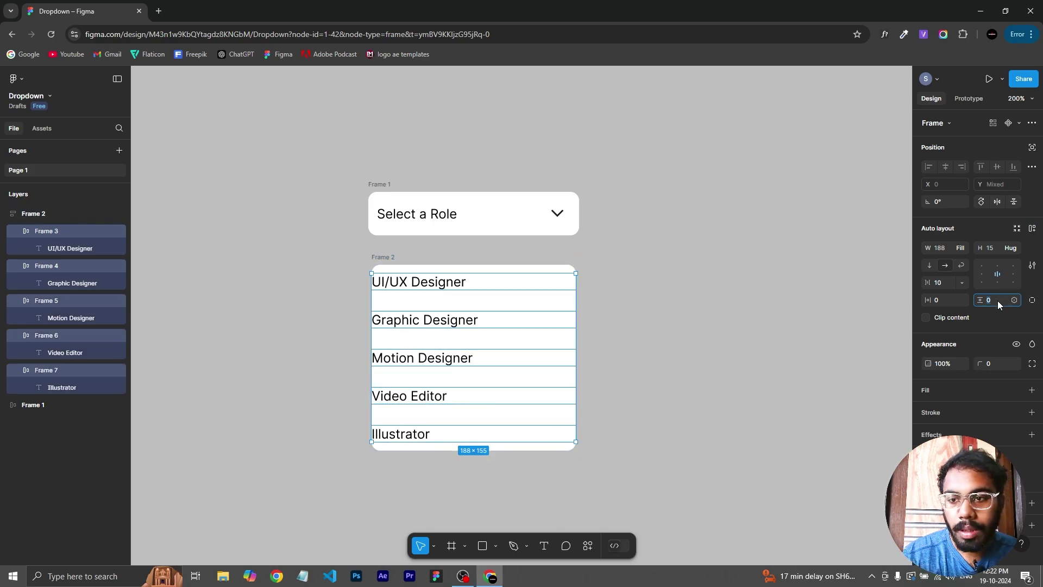
key("Return")
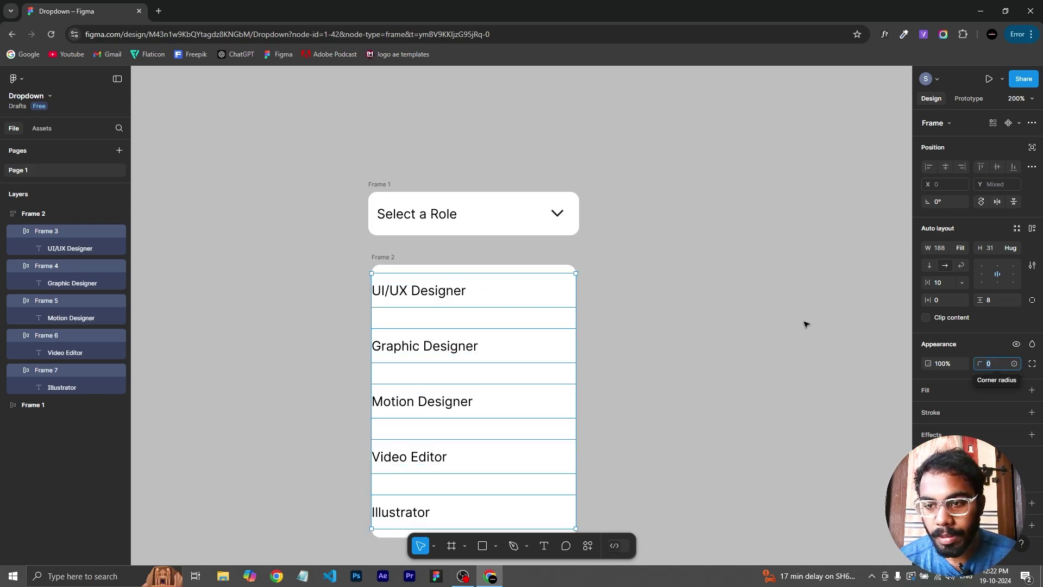
Switch the five role rows to individual padding and set only their left padding to 8.
left_click(951, 298)
left_click(1032, 300)
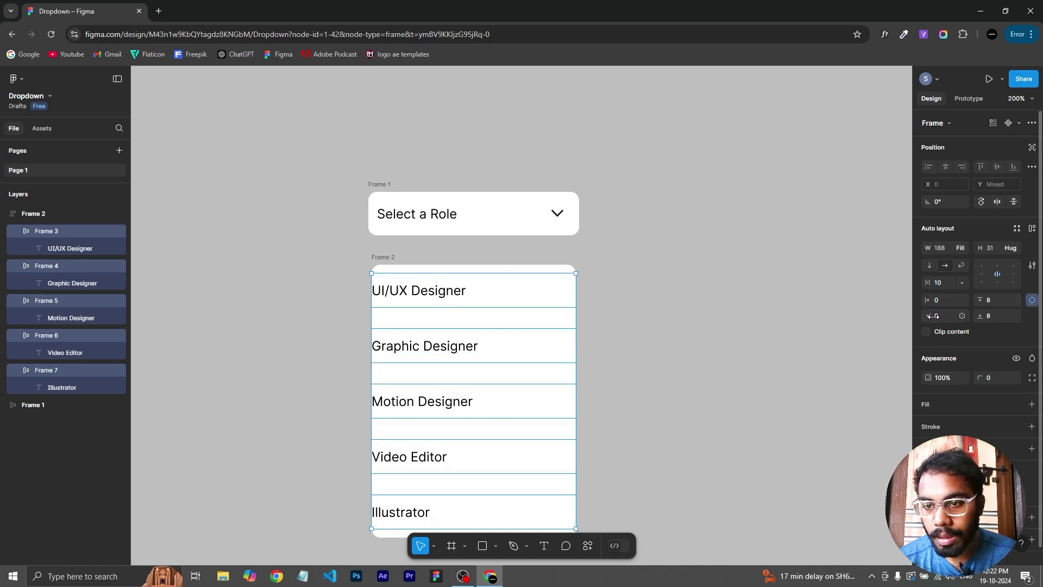
left_click_drag(928, 300, 939, 308)
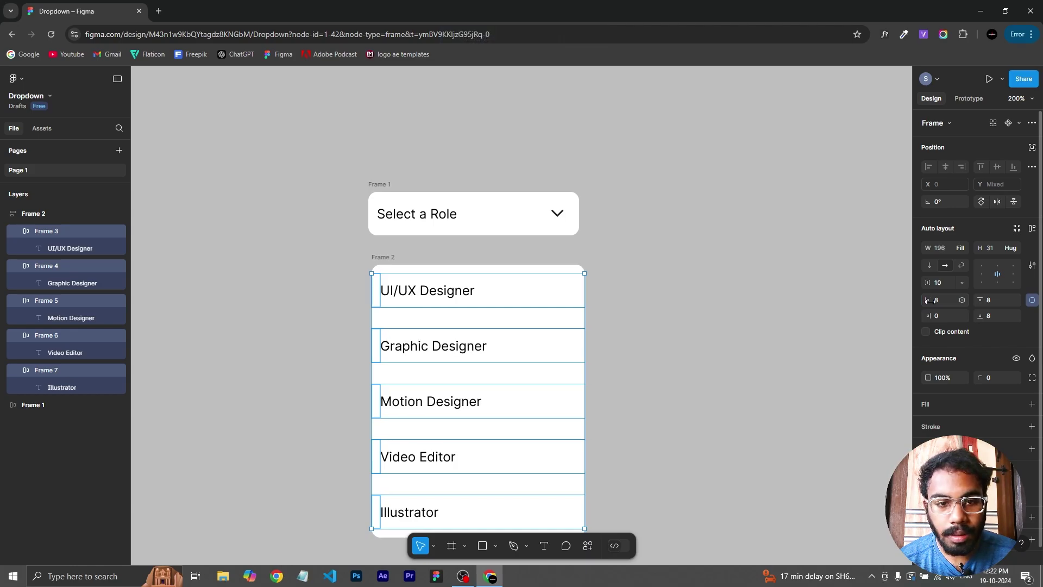
left_click(619, 337)
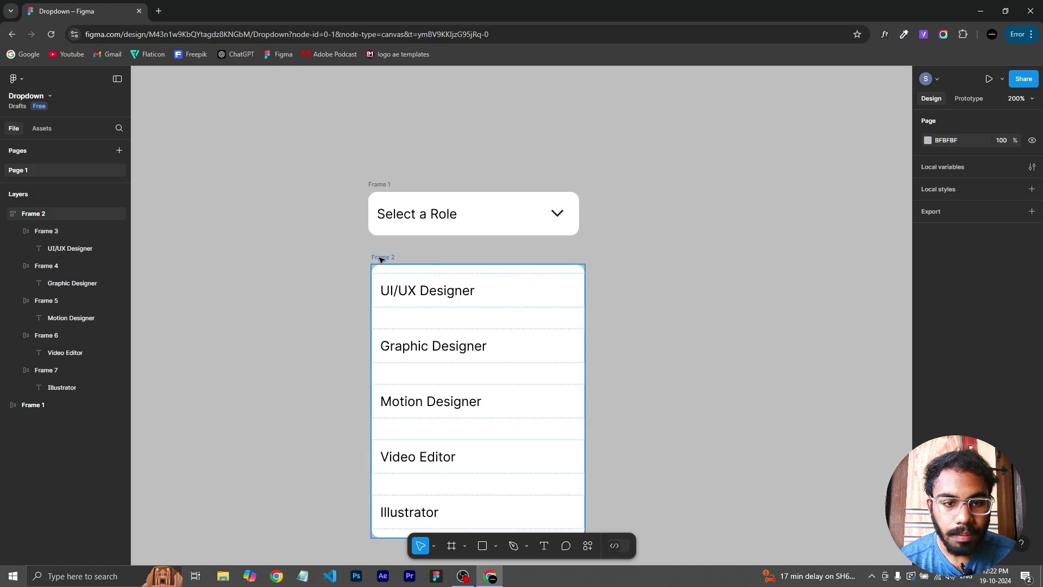
Move the role list frame closer beneath the "Select a Role" frame with left edges nearly aligned, and set its vertical gap to 12.
left_click_drag(383, 261, 385, 251)
left_click(456, 278)
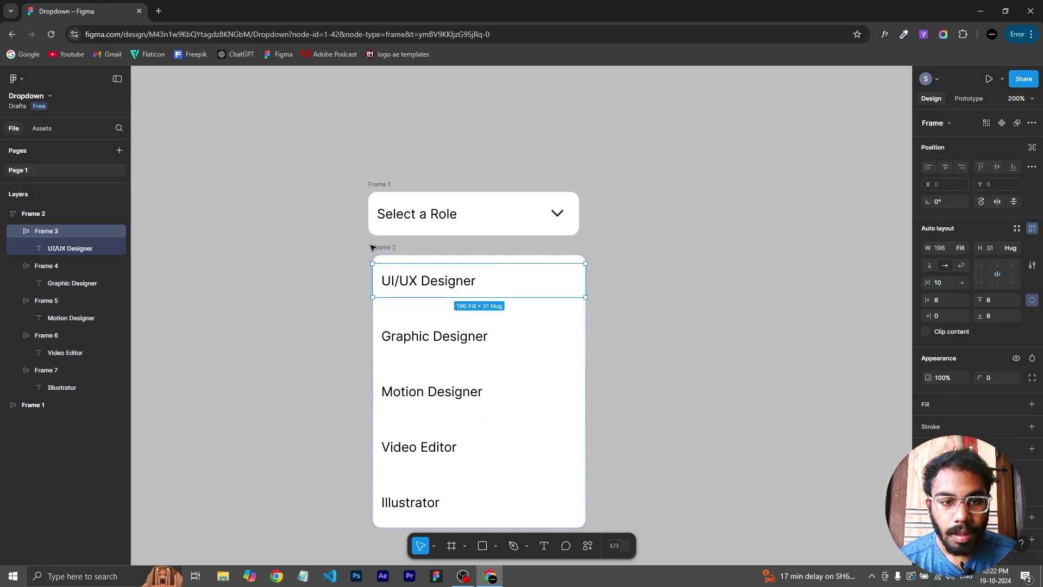
left_click(380, 248)
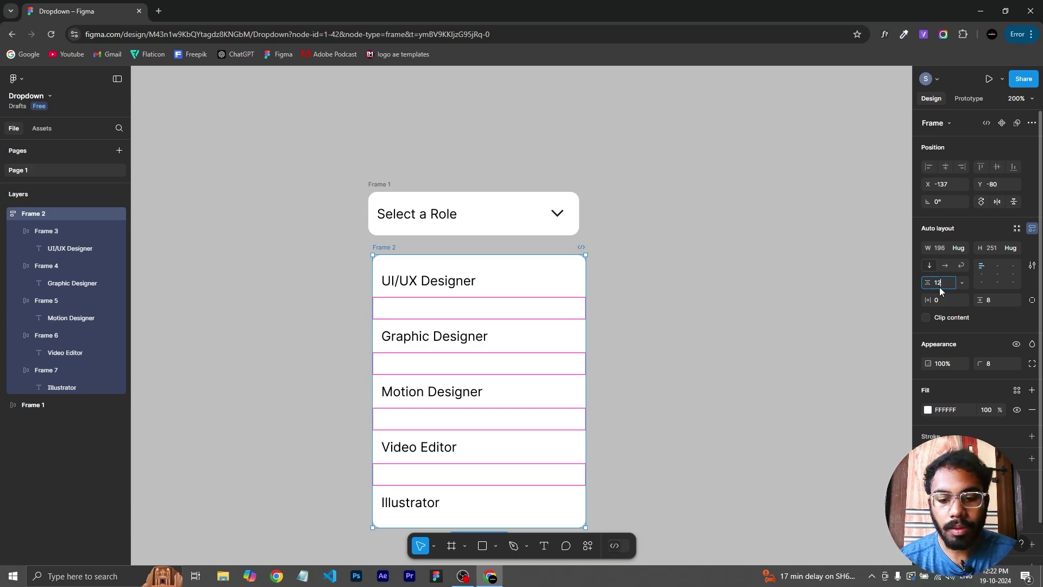
left_click(940, 286)
type("12")
key("Return")
left_click(628, 353)
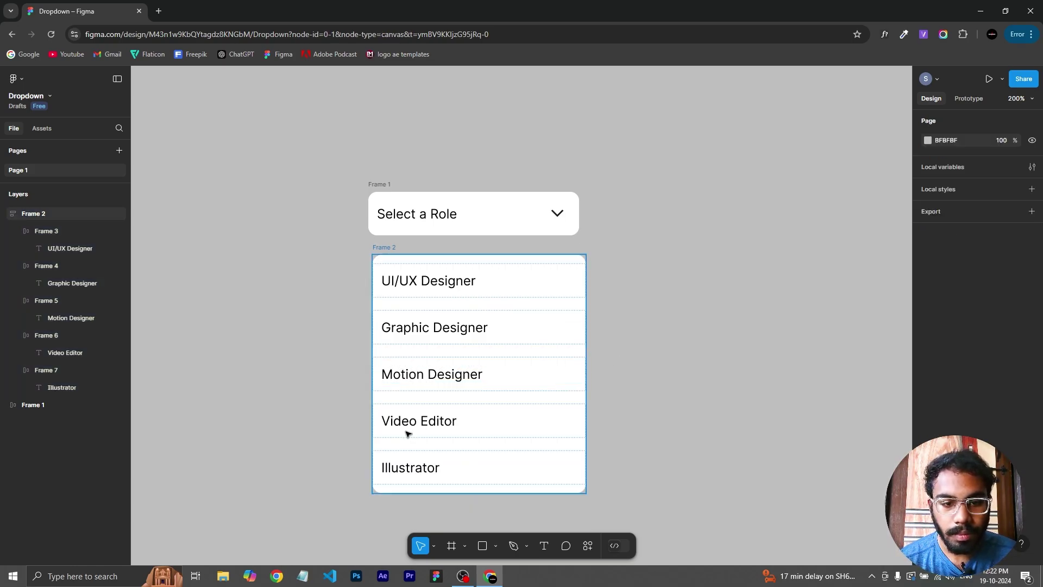
left_click(389, 254)
Set the left padding of all five role row frames to 12.
left_click(421, 279)
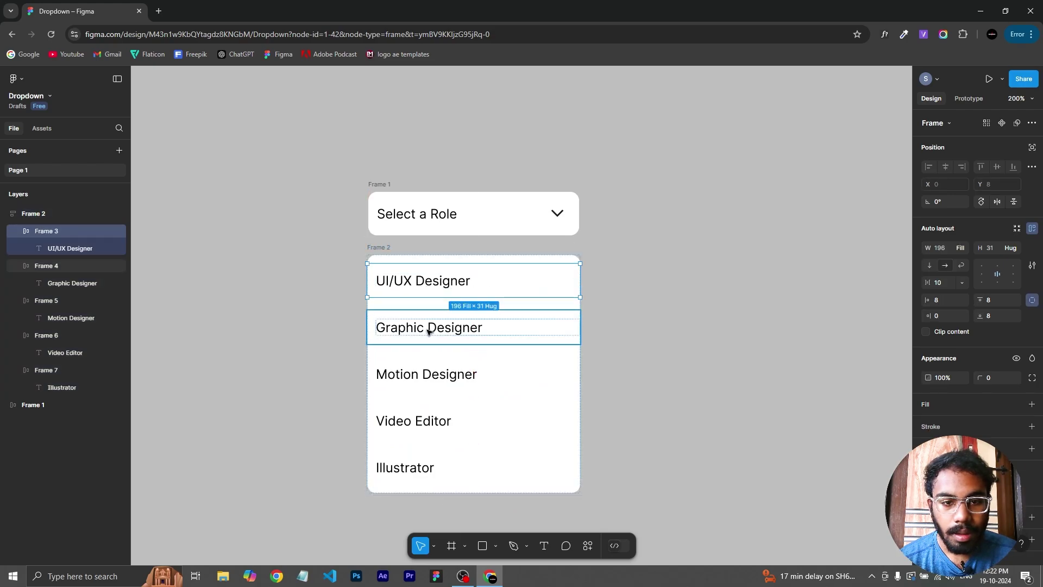
left_click(429, 332, "shift")
left_click(432, 375, "shift")
left_click(433, 426, "shift")
left_click(436, 473, "shift")
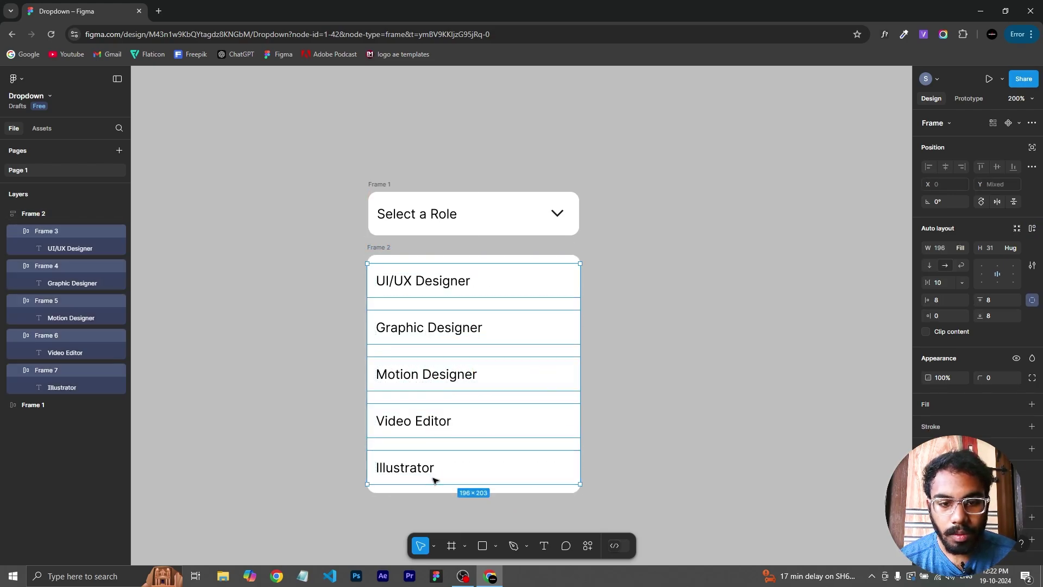
left_click(942, 301)
type("1")
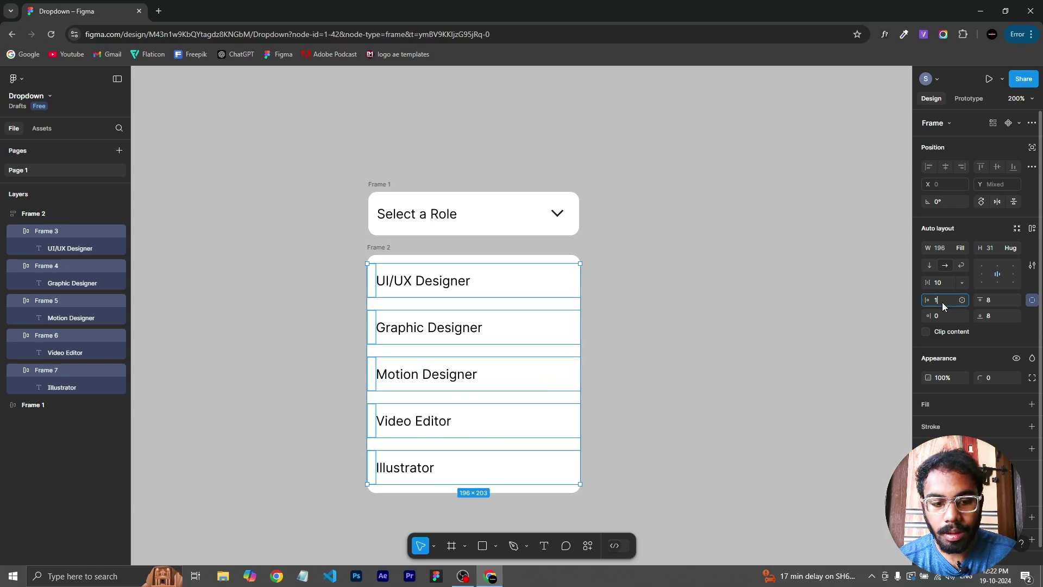
type("2")
key("Return")
left_click(655, 298)
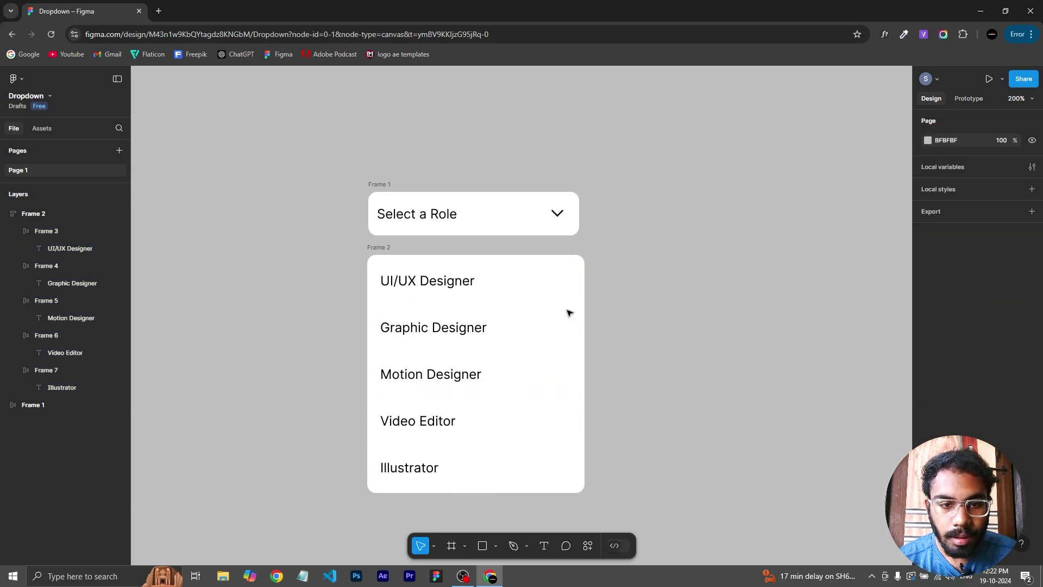
Set the "Select a Role" frame's horizontal gap to 86 and move the frame flush with the role list's left edge.
left_click(383, 247)
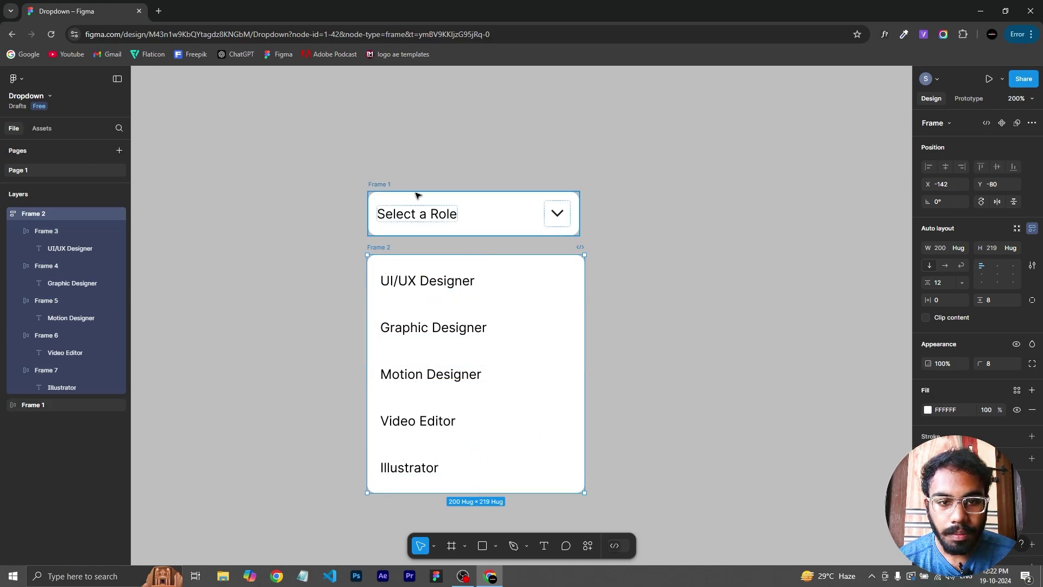
left_click(380, 185)
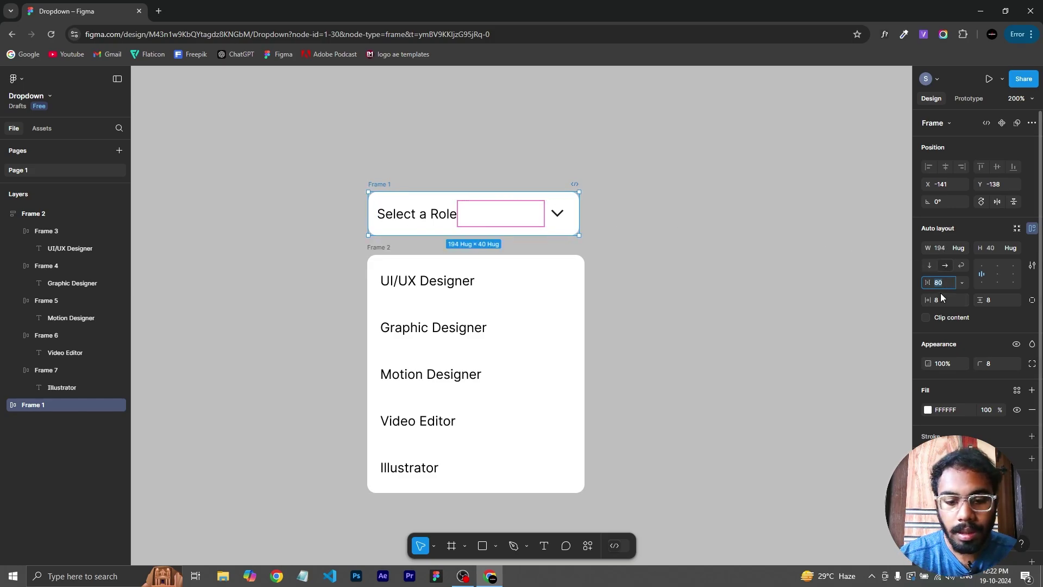
type("6")
key("Return")
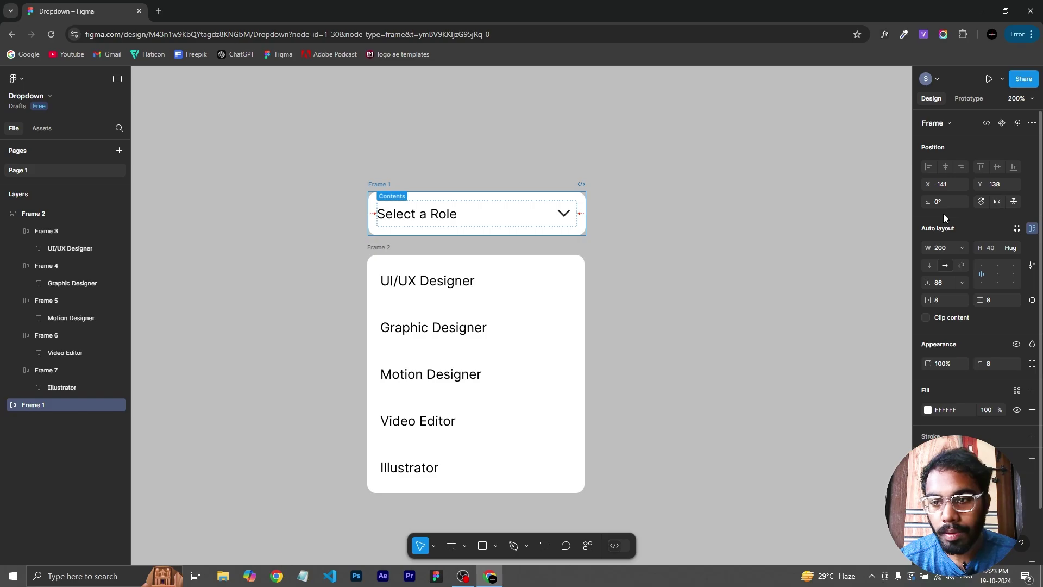
left_click(714, 292)
left_click_drag(374, 184, 377, 182)
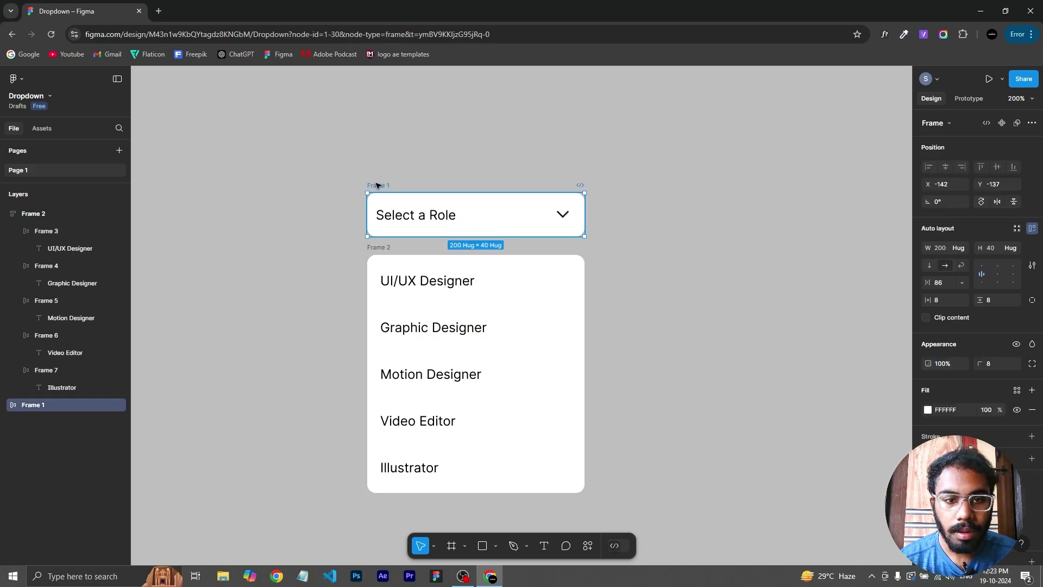
Combine the "Select a Role" frame and the role list in one auto layout frame and move it higher on the canvas.
left_click(379, 247, "shift")
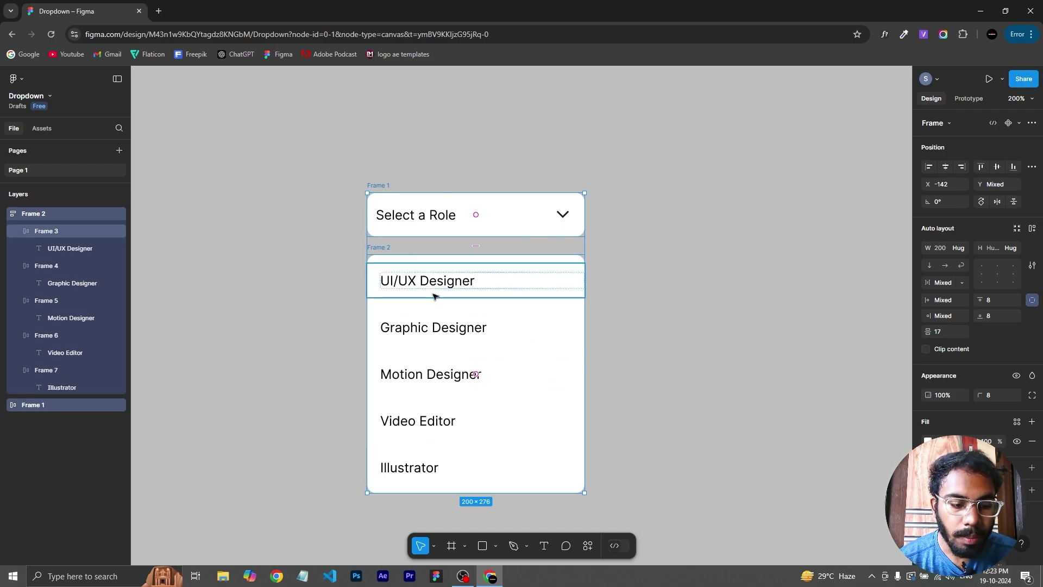
key("shift+a")
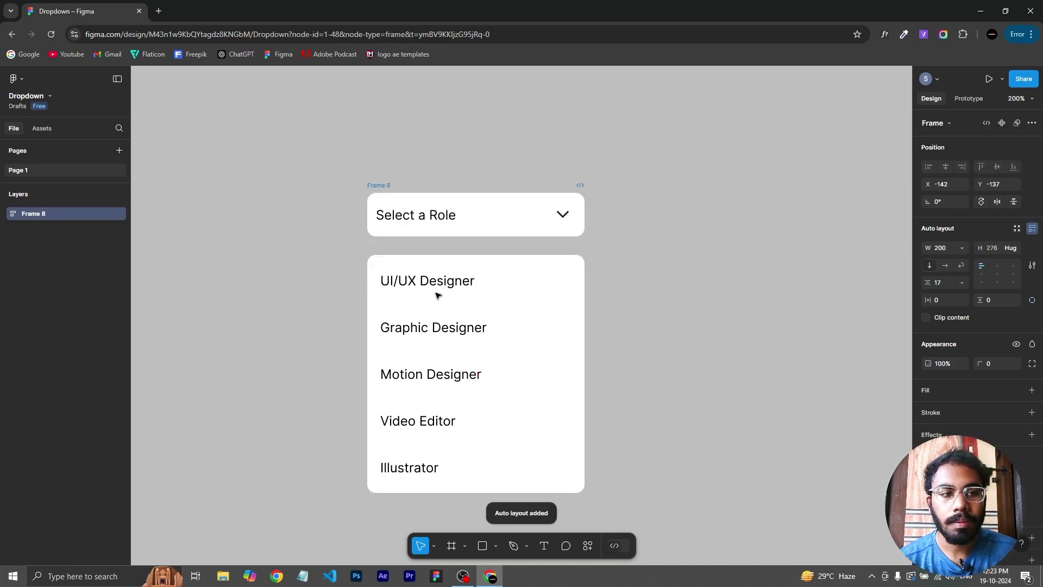
left_click(617, 249)
left_click_drag(380, 185, 374, 151)
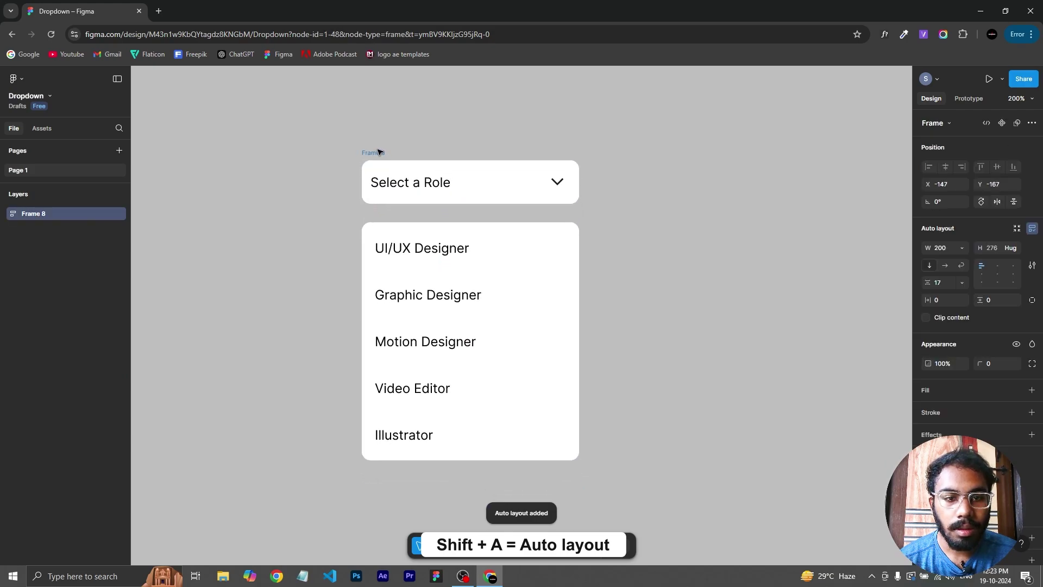
left_click(444, 235)
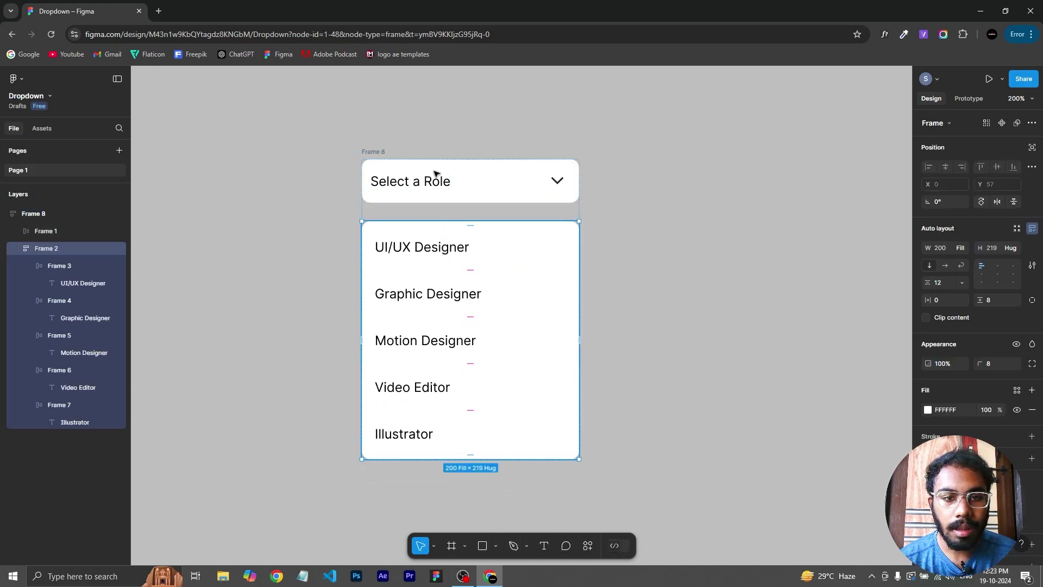
left_click_drag(356, 154, 377, 135)
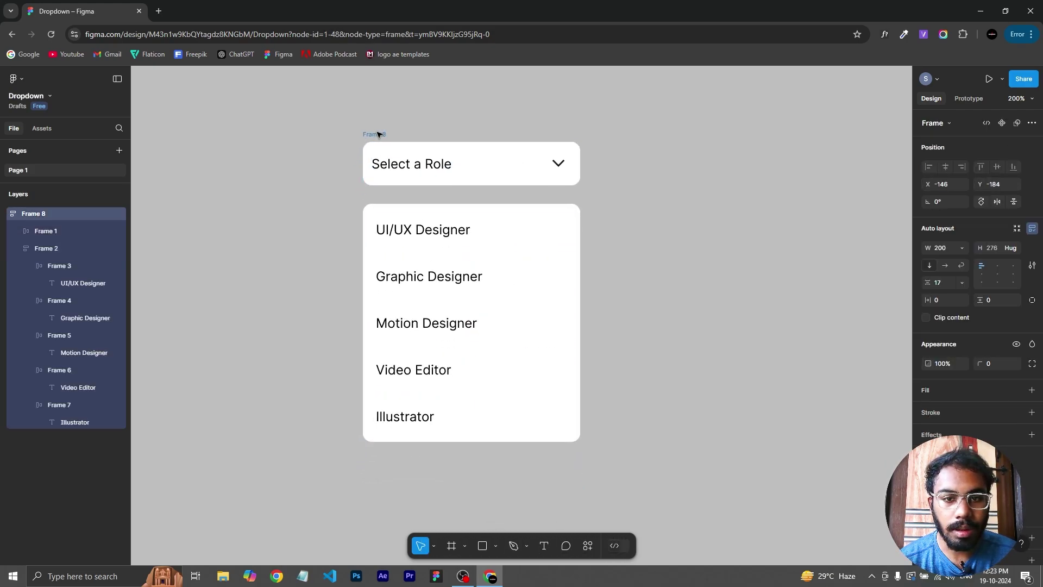
Set the vertical gap of the combined auto layout frame to 12.
left_click(949, 285)
type("12")
key("Return")
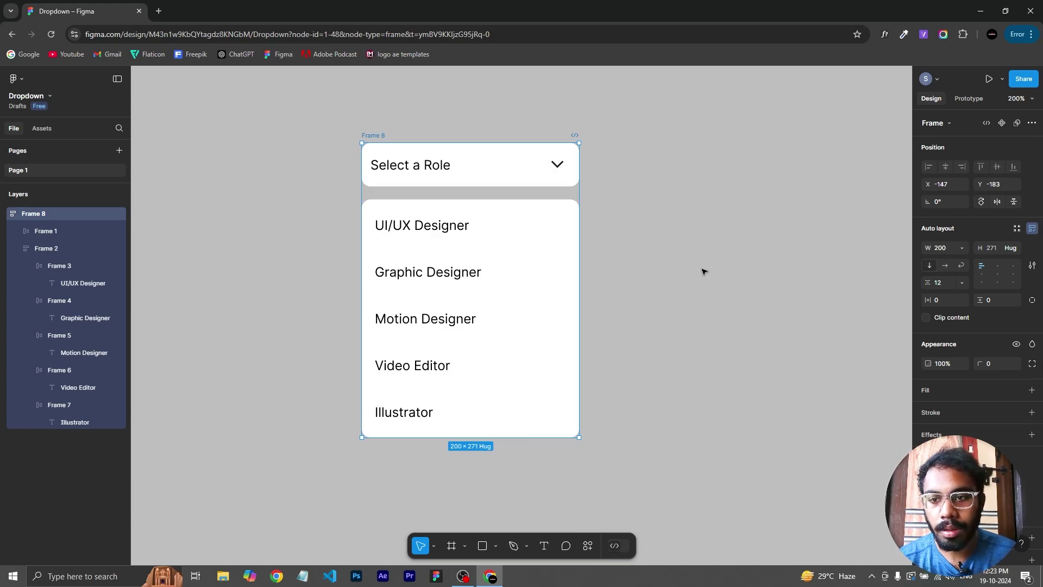
Turn the combined dropdown frame into a component.
left_click(704, 272)
left_click(383, 141)
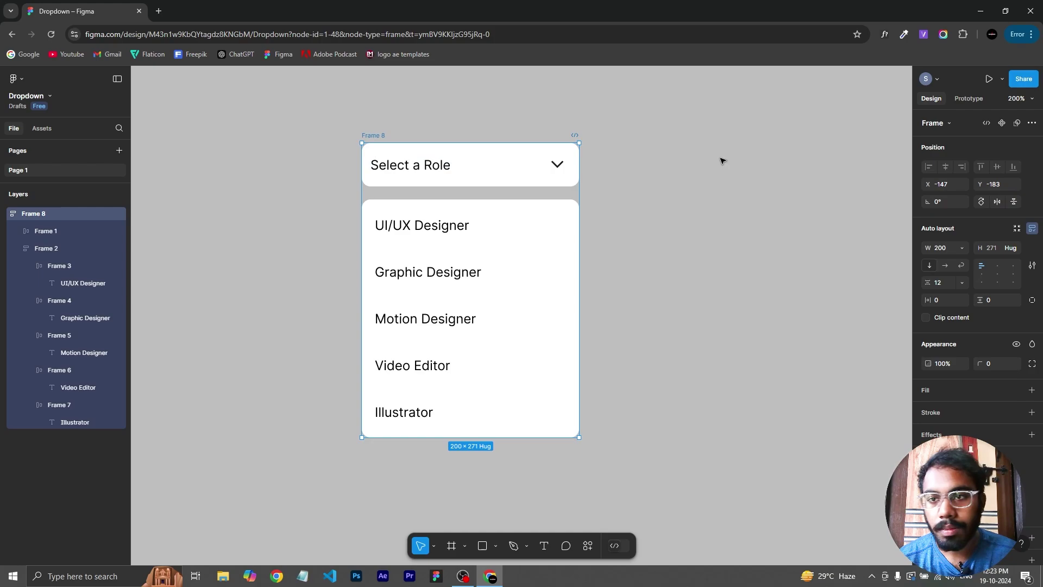
left_click(1002, 124)
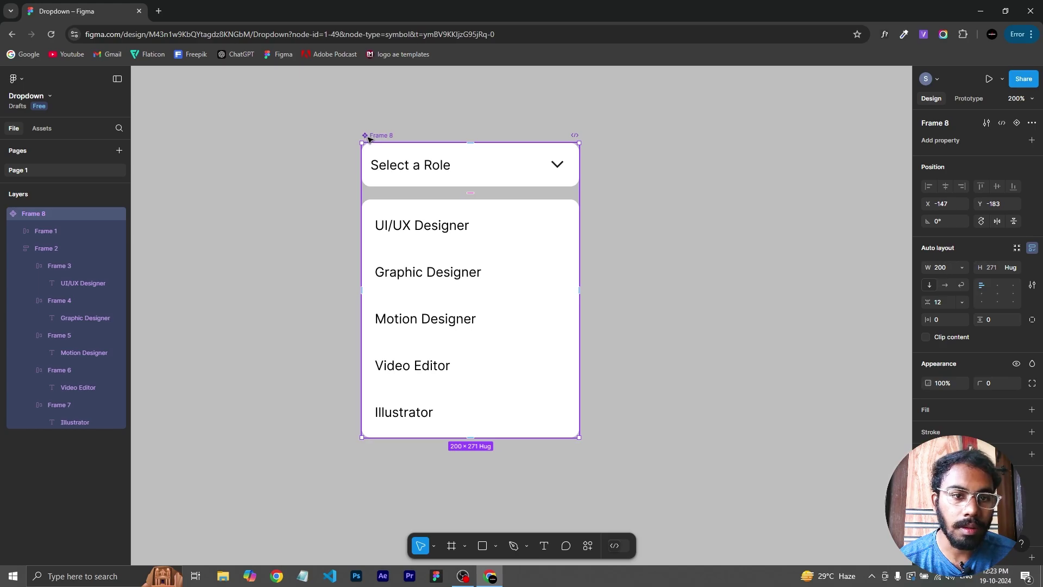
left_click(669, 383)
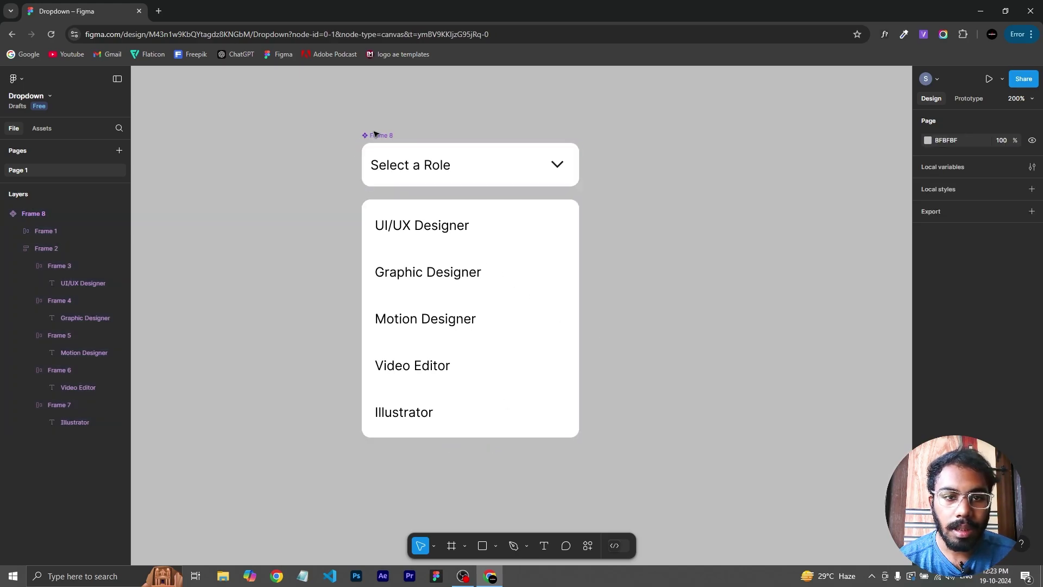
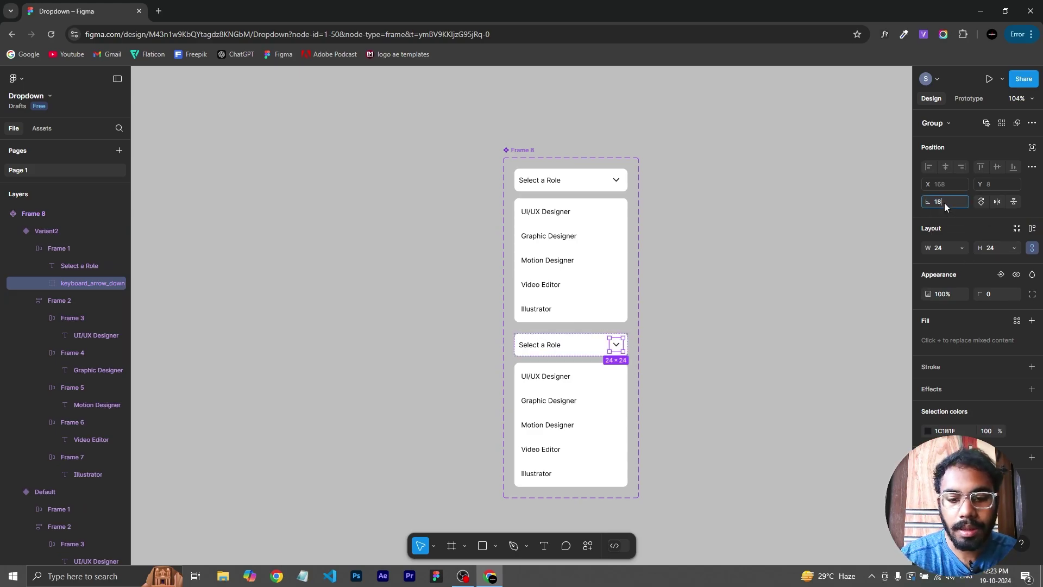
Rotate the arrow in Variant2 to 180° and hide the role list frame in the Default variant.
key("Return")
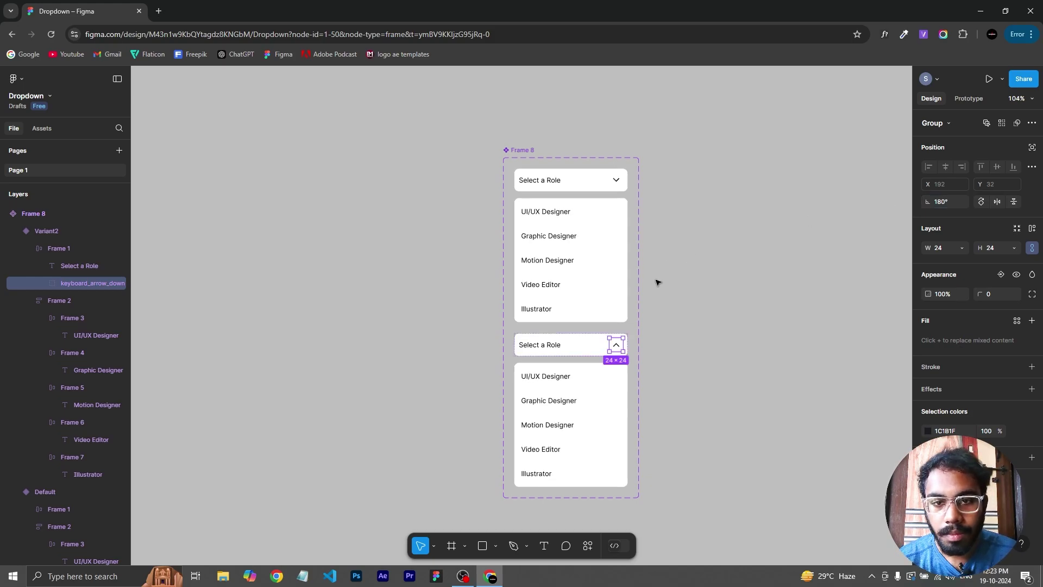
left_click(745, 282)
left_click(554, 275)
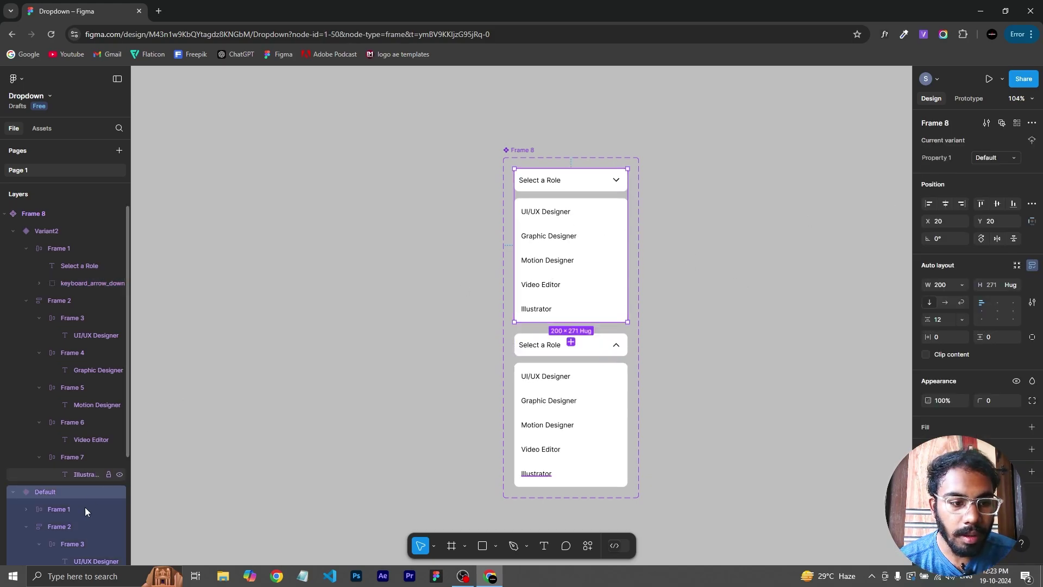
left_click(26, 526)
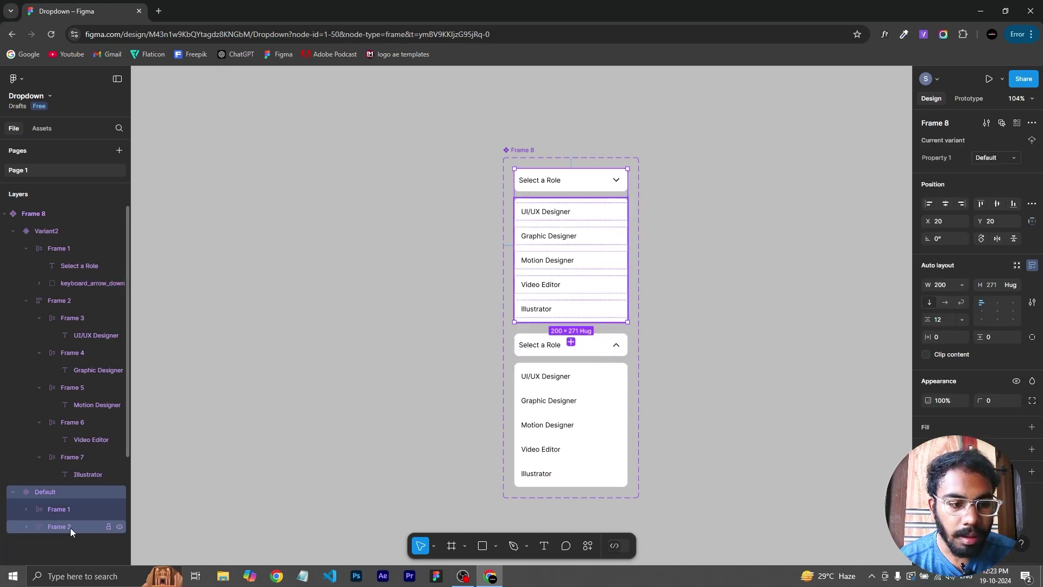
left_click(119, 527)
scroll(611, 243, "down", 2)
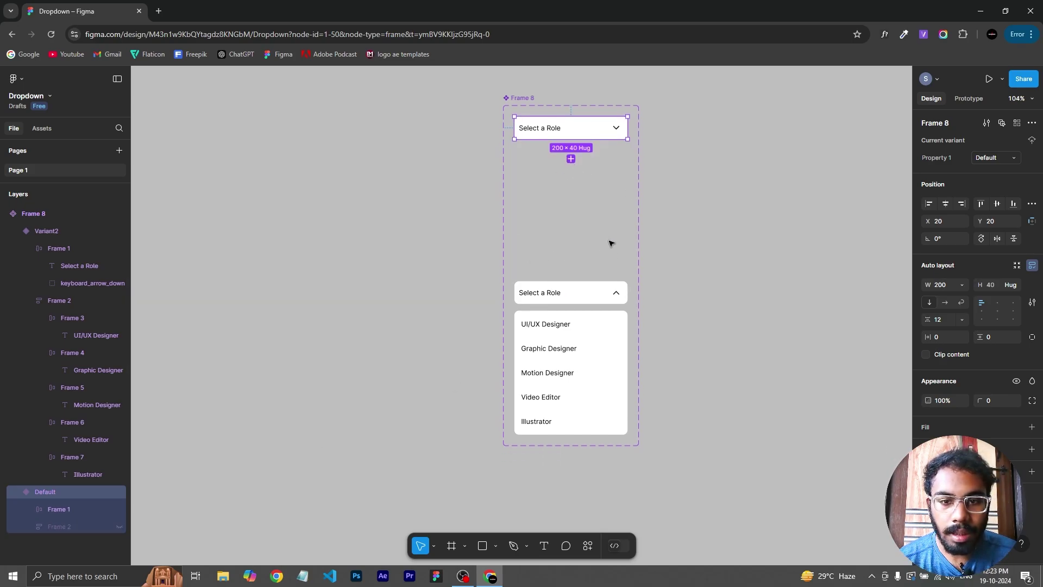
Add a third variant to the component based on the open-list Variant2.
left_click(584, 347)
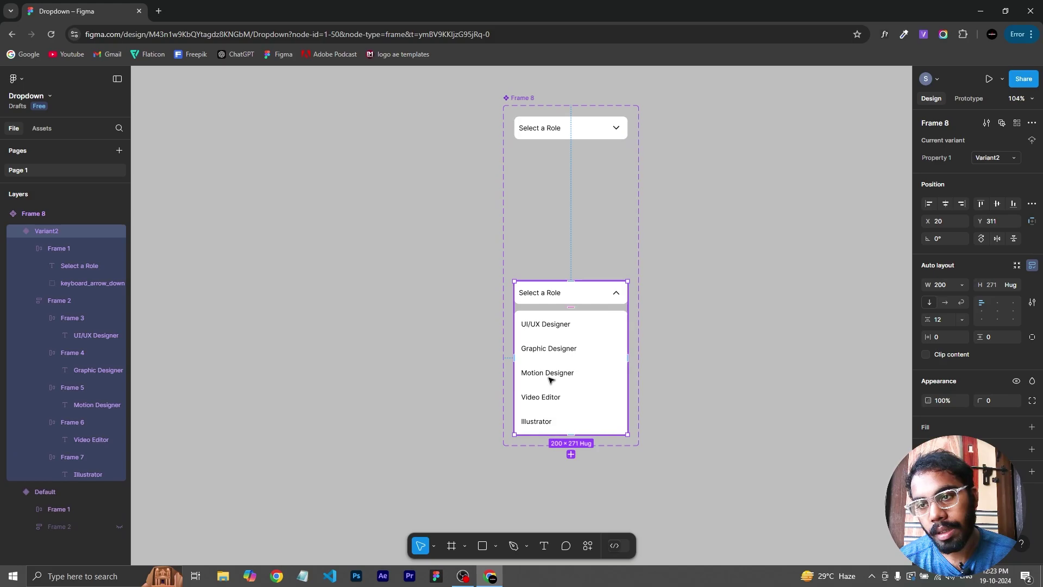
left_click(570, 453)
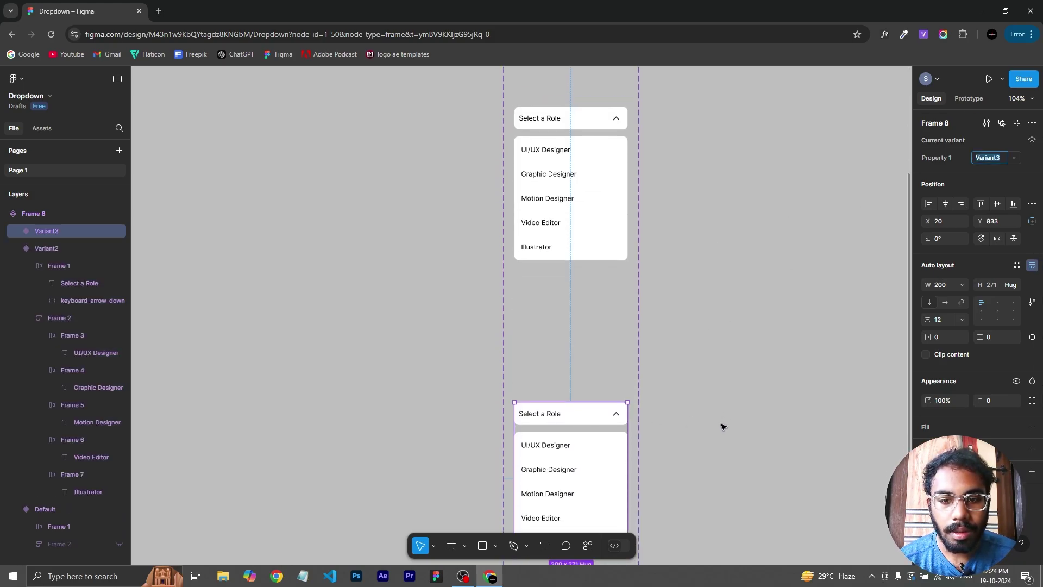
scroll(723, 427, "down", 5, "ctrl")
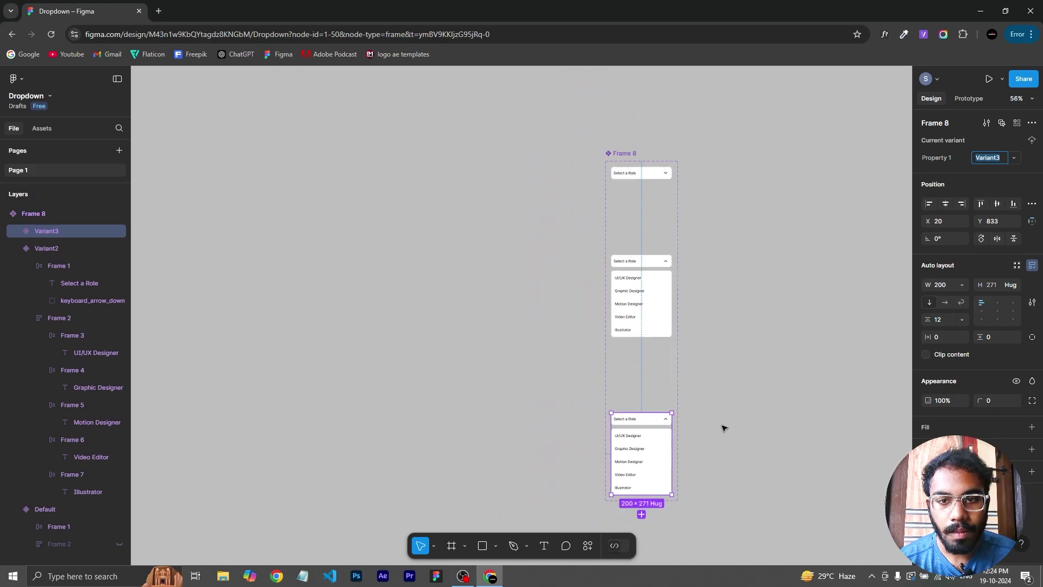
scroll(723, 427, "down", 2)
key("shift+2")
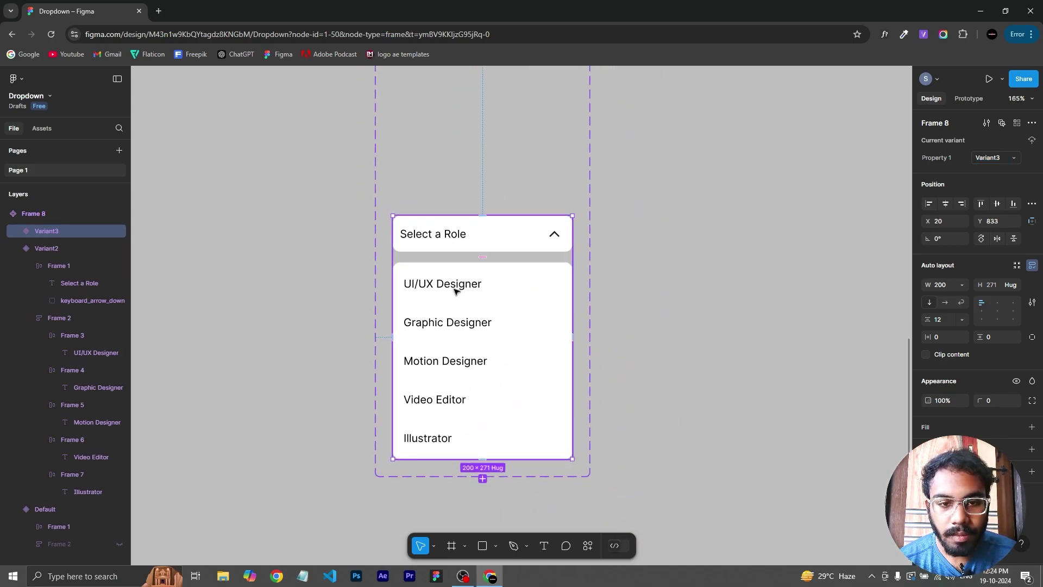
Add a blue 2E88FF fill to the UI/UX Designer row in the third variant.
double_click(455, 291)
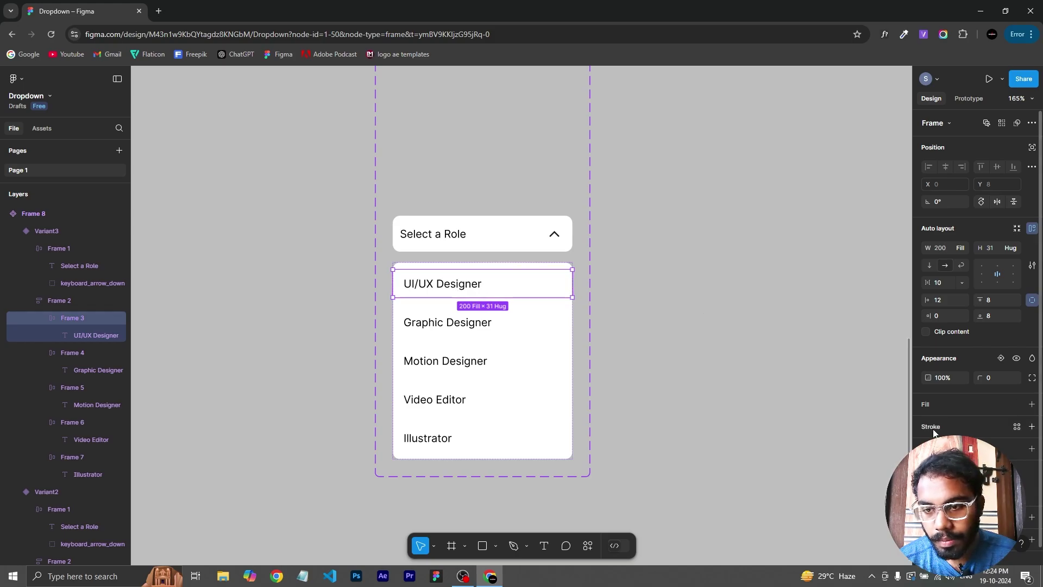
left_click(1032, 404)
left_click(928, 424)
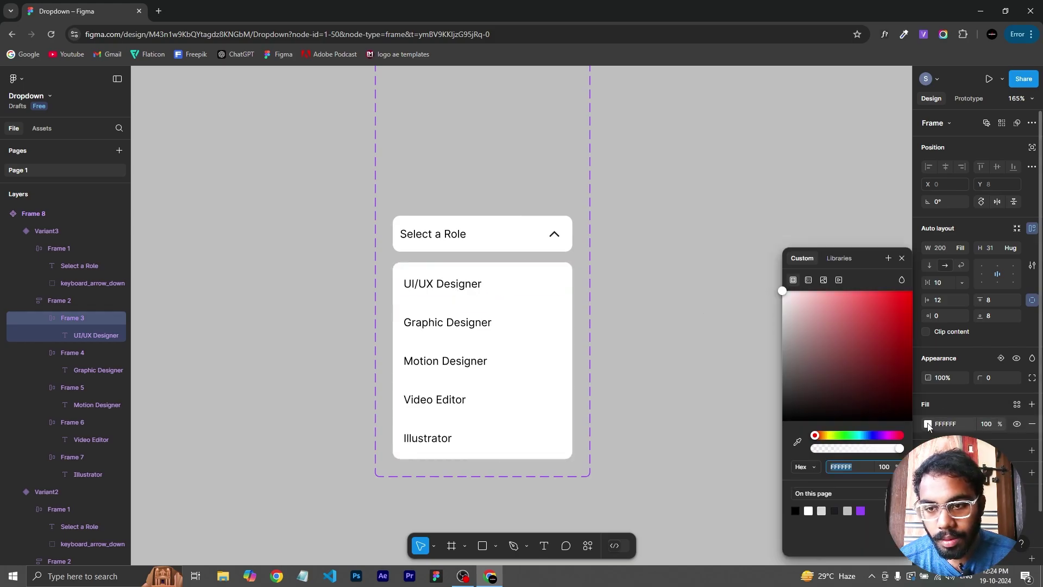
left_click(861, 435)
left_click_drag(887, 332, 876, 291)
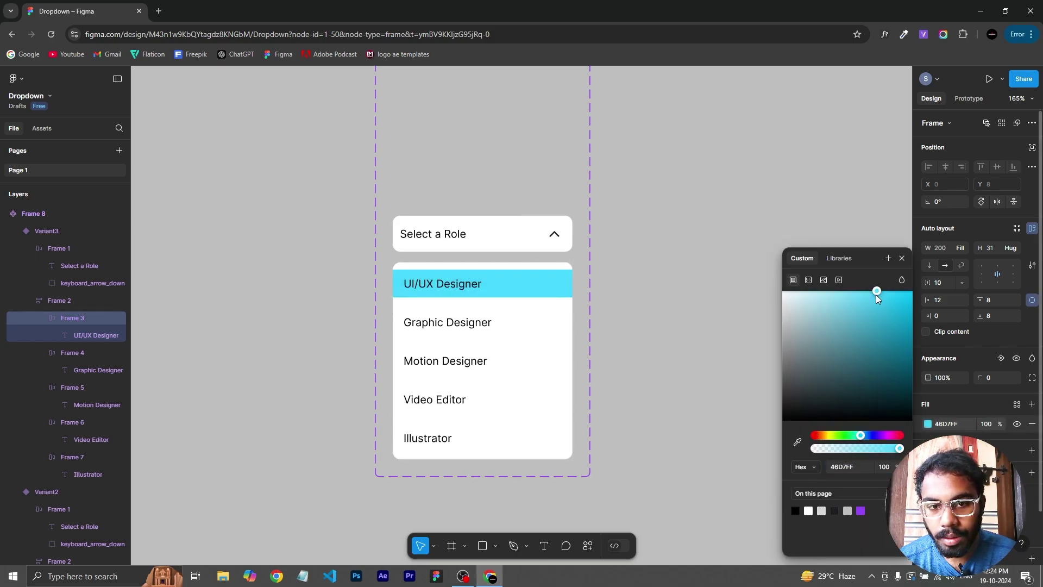
mouse_move(861, 435)
left_mouse_down()
mouse_move(848, 435)
mouse_move(864, 435)
left_mouse_up()
left_click(876, 292)
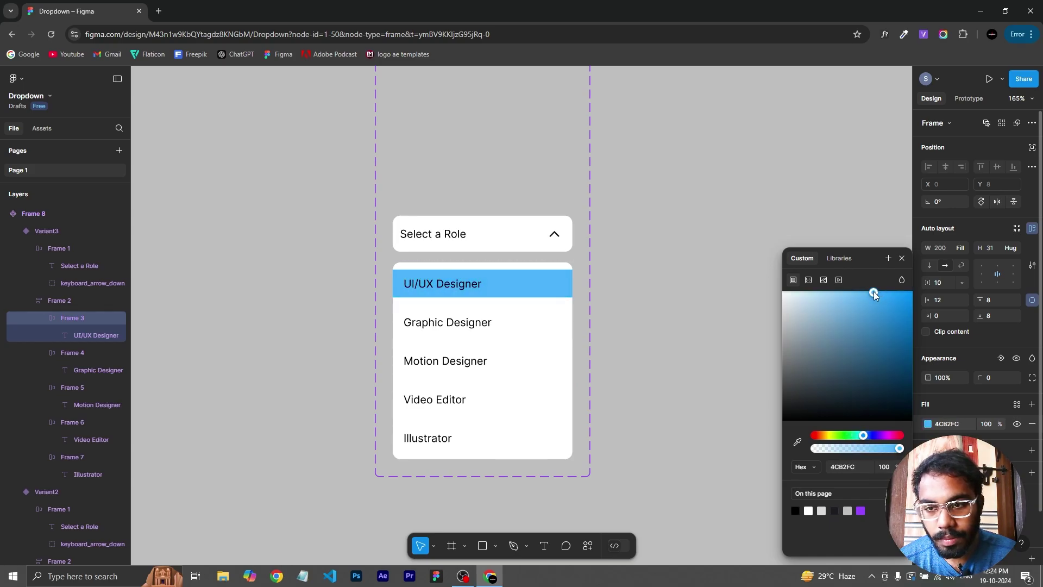
left_click_drag(890, 299, 889, 291)
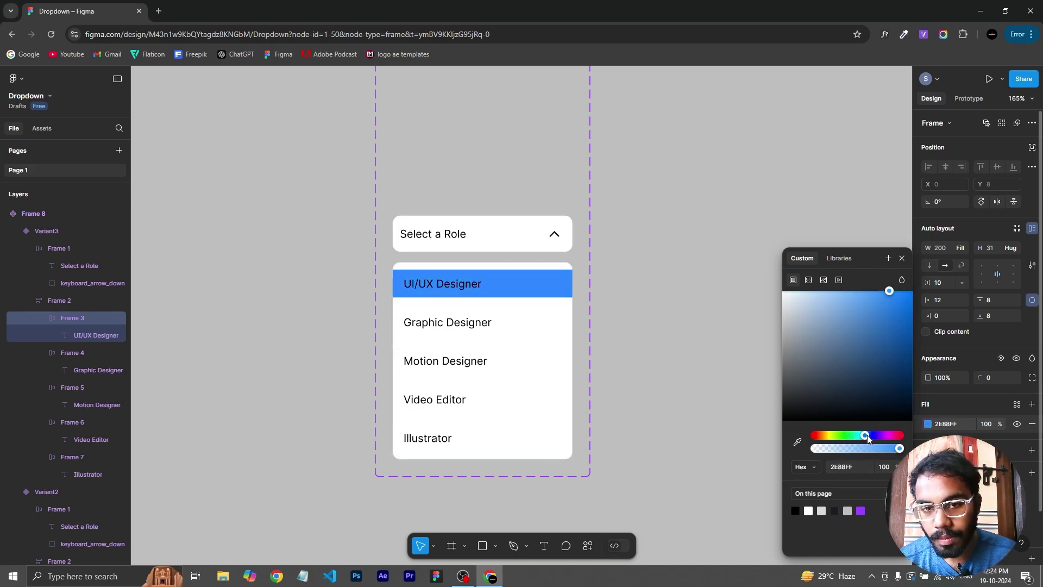
left_click_drag(864, 435, 866, 435)
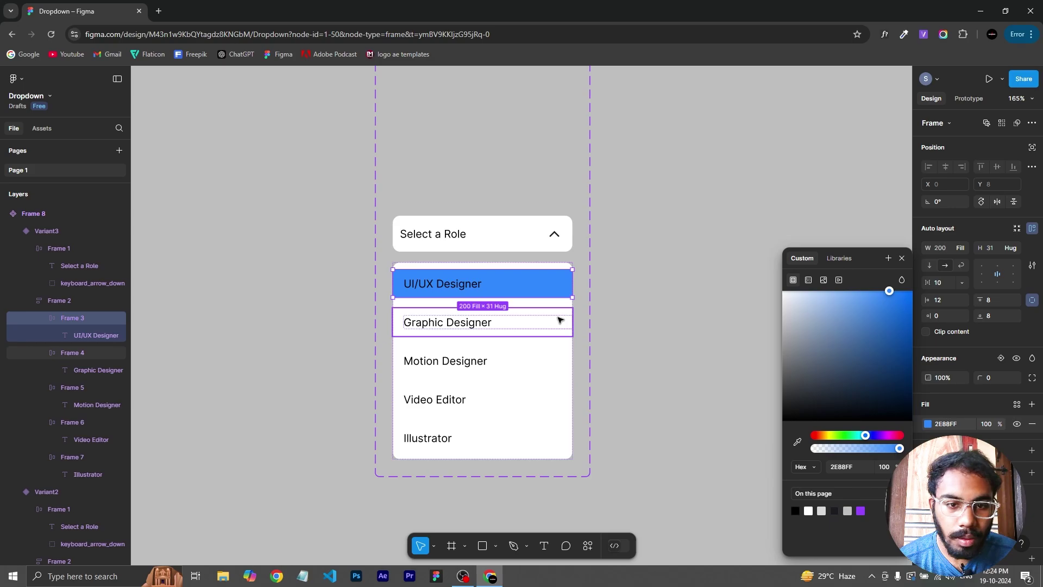
Make the third variant's UI/UX Designer text white and add a fourth variant based on it.
double_click(426, 288)
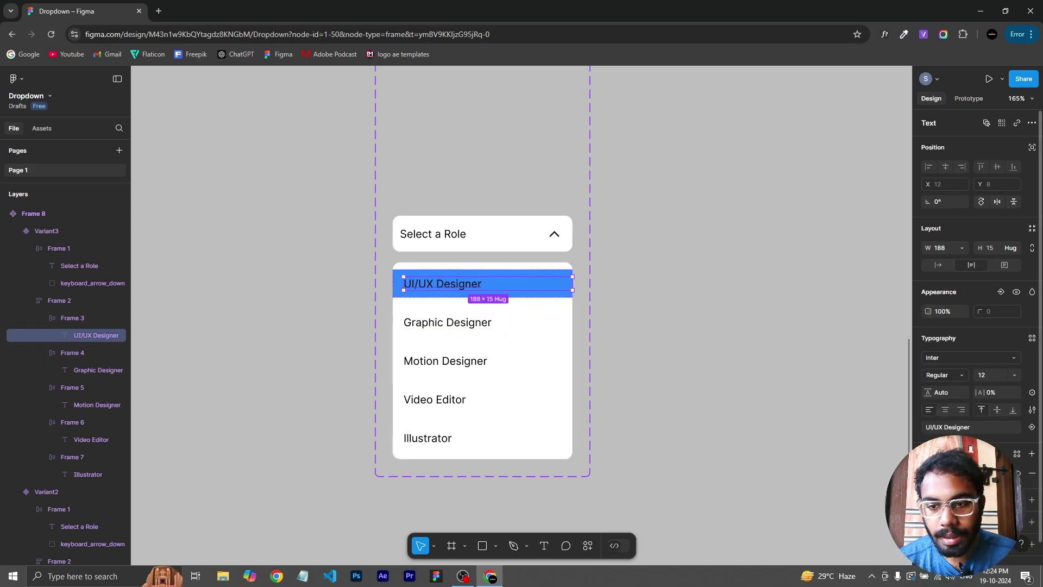
left_click(682, 371)
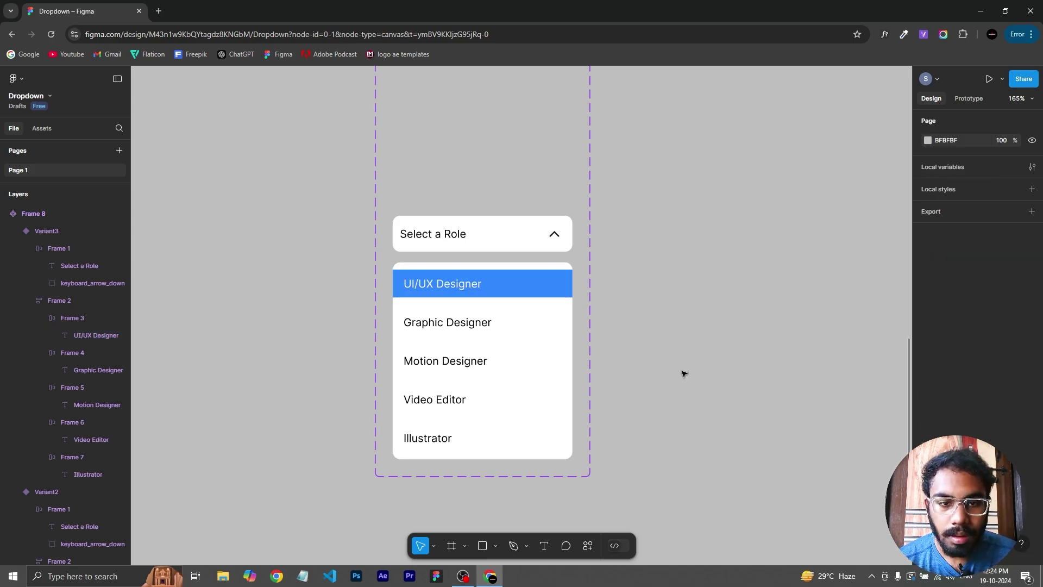
left_click(522, 306)
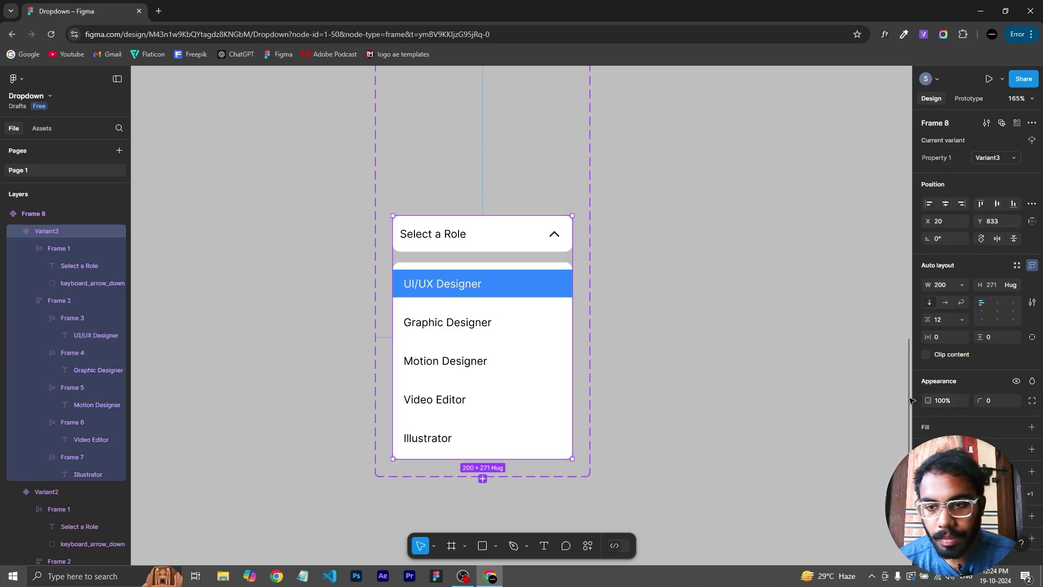
left_click(482, 478)
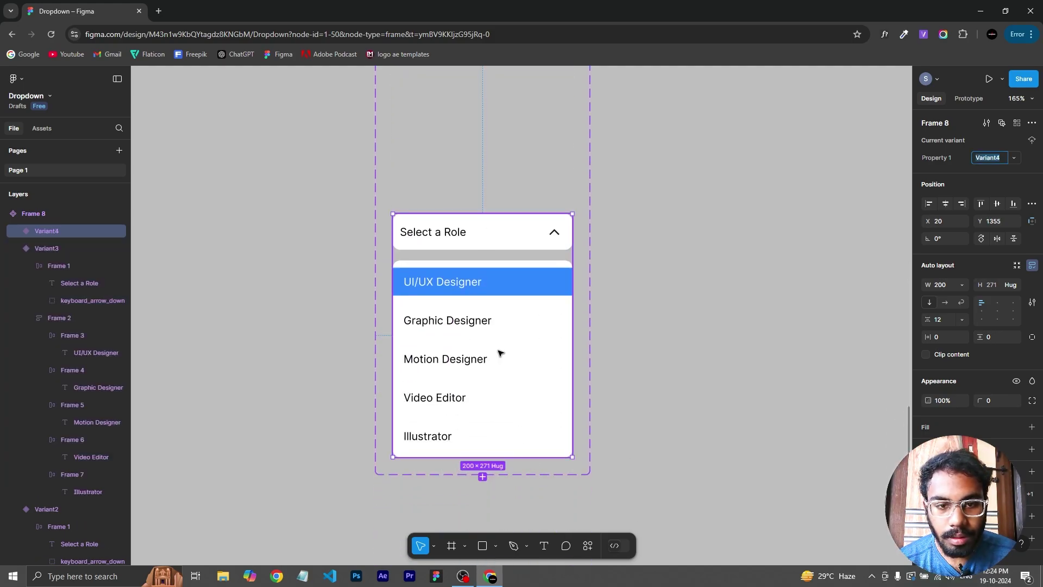
Copy the UI/UX Designer row's properties onto the Graphic Designer row in the fourth variant.
left_click(478, 321)
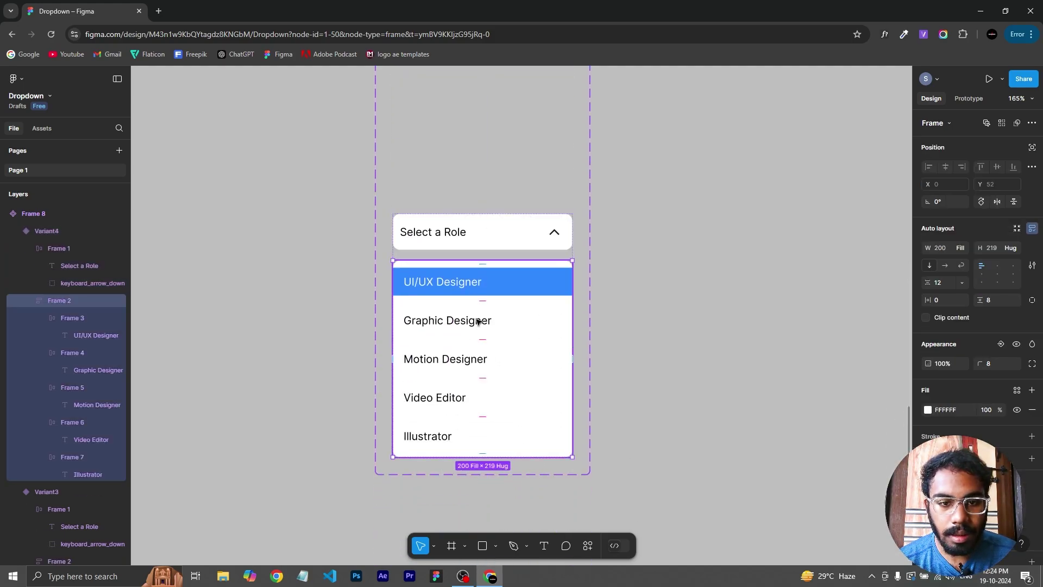
left_click(480, 322)
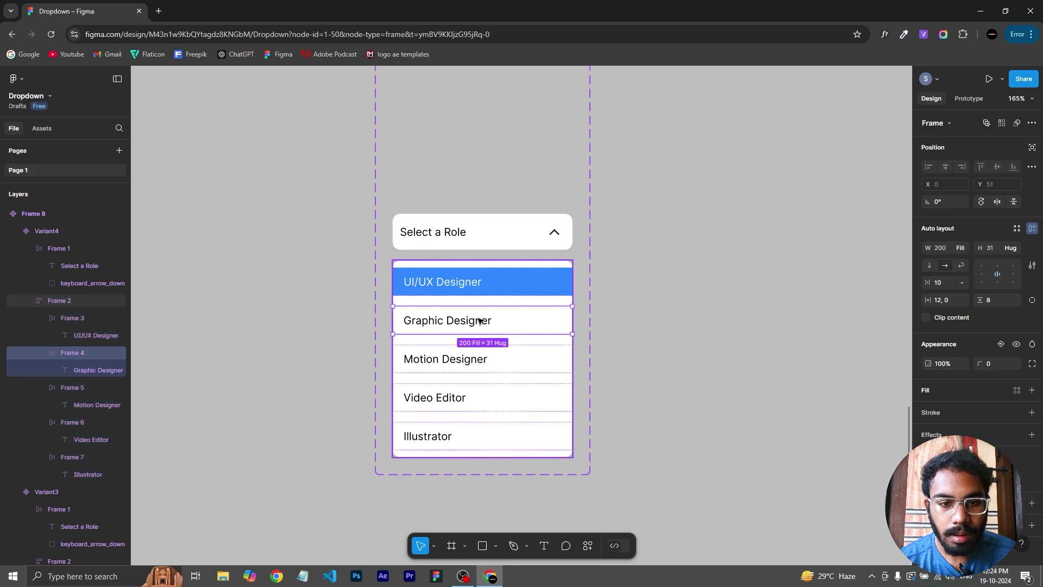
left_click(517, 279)
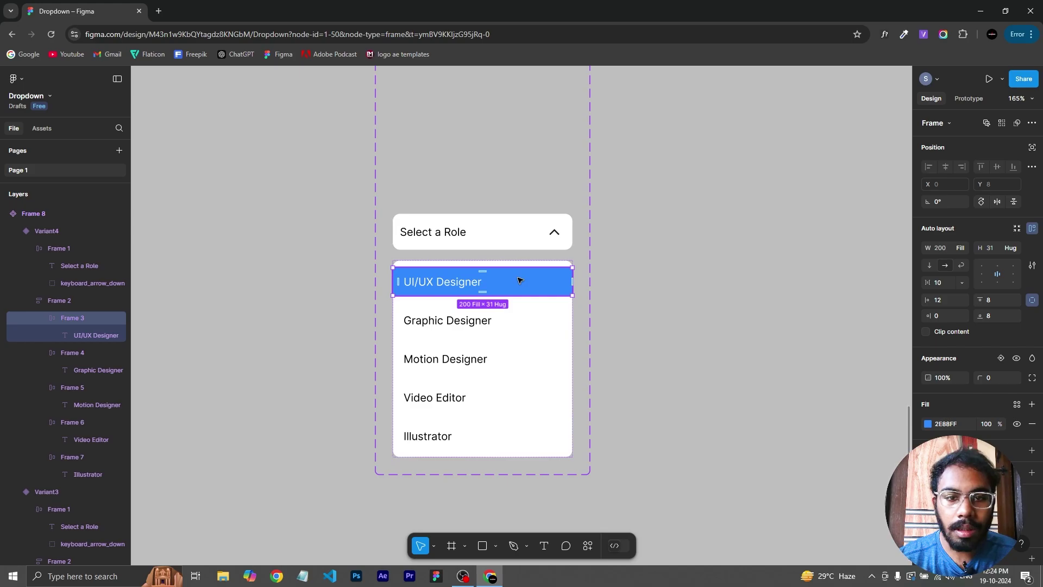
key("ctrl+alt+c")
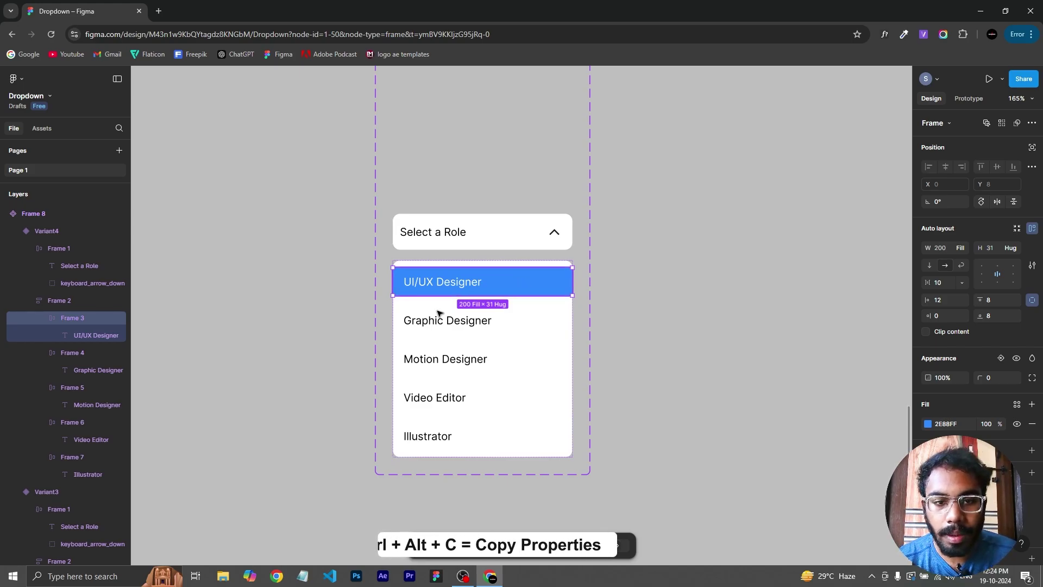
left_click(495, 321)
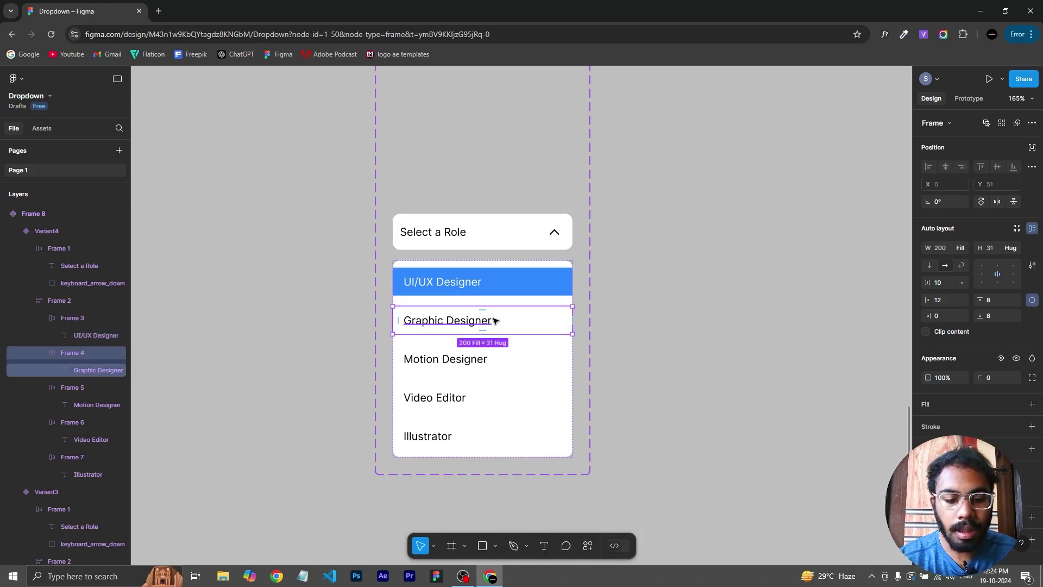
key("ctrl+alt+v")
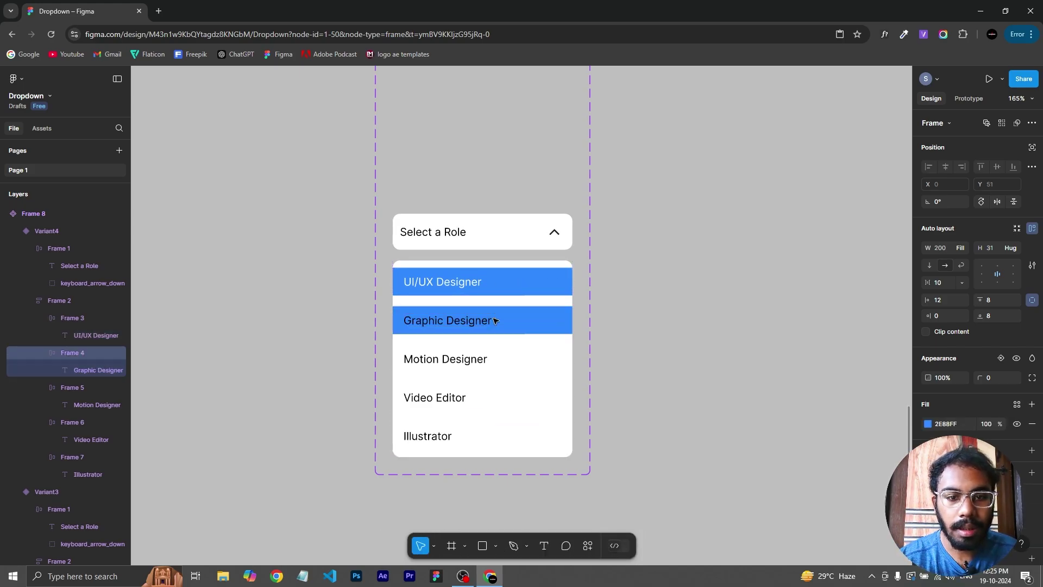
Paste the white text properties onto the fourth variant's Graphic Designer label and restore its UI/UX Designer row to dark text without fill.
left_click(463, 325)
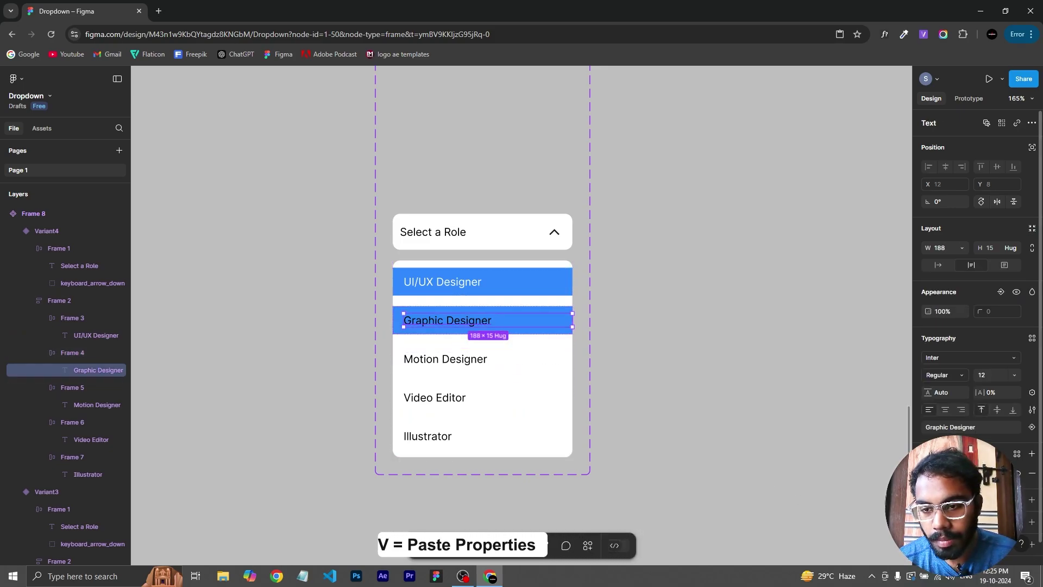
key("ctrl+alt+v")
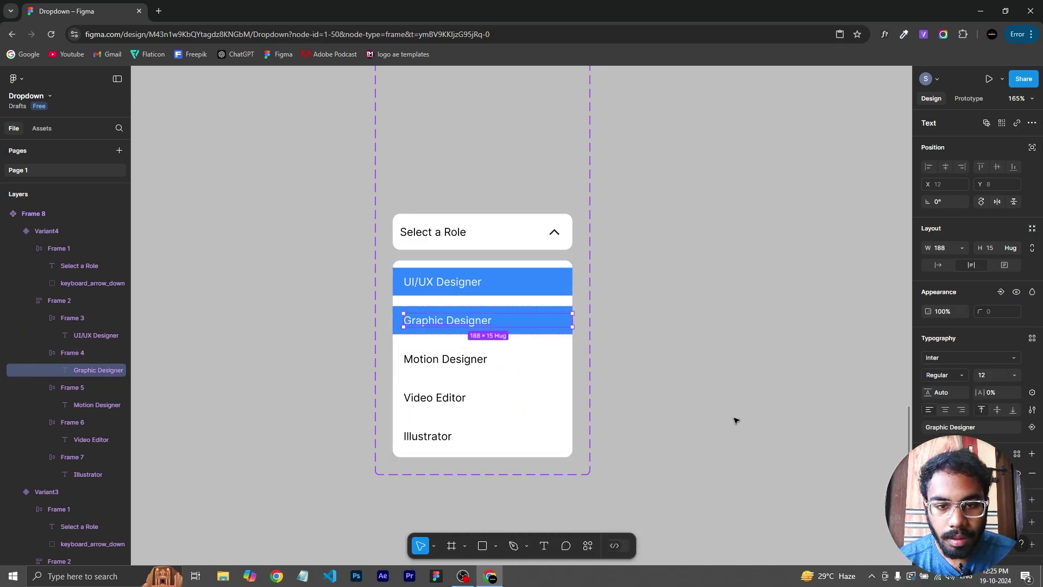
left_click(542, 282)
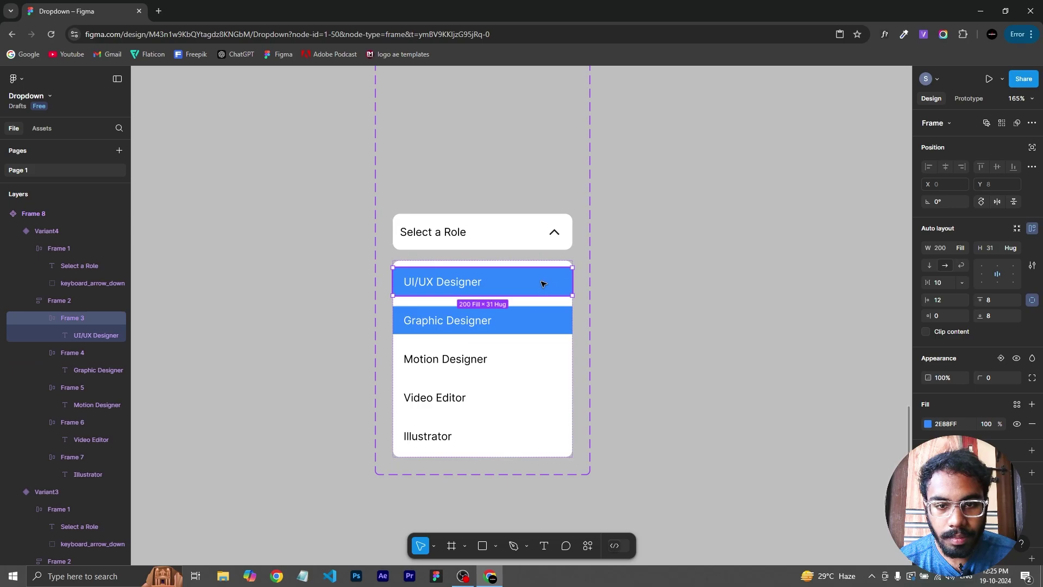
left_click(1033, 427)
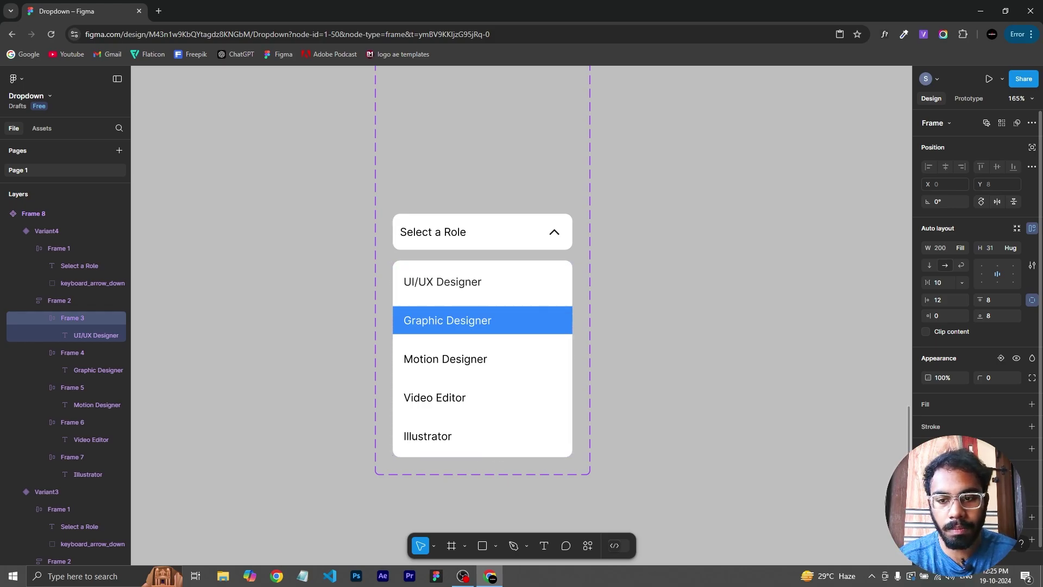
left_click(706, 429)
Add Variant5, Variant6 and Variant7 to the component, based on the Graphic Designer-highlighted variant.
left_click(506, 428)
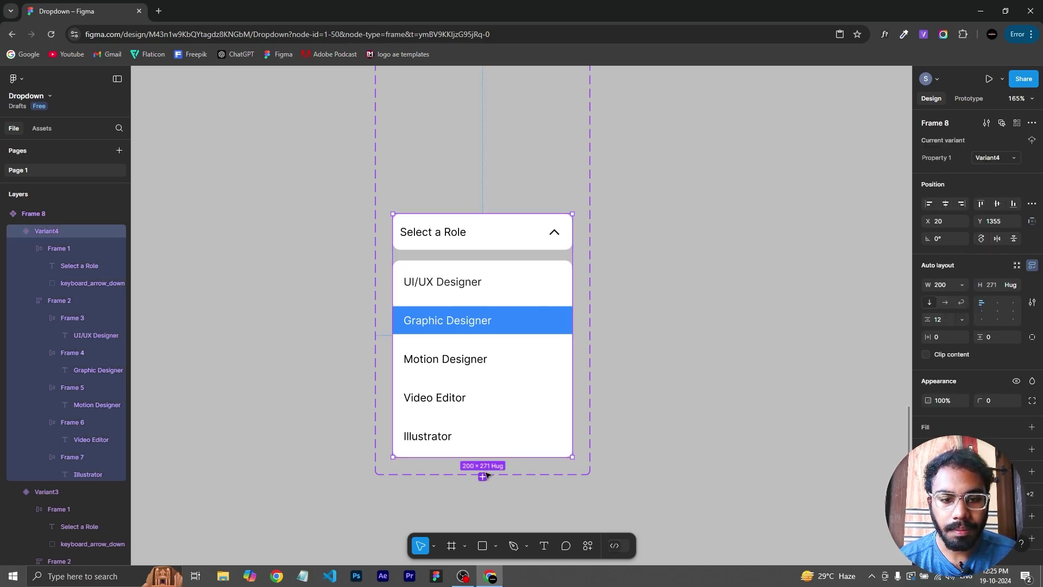
left_click(483, 476)
scroll(577, 366, "down", 2)
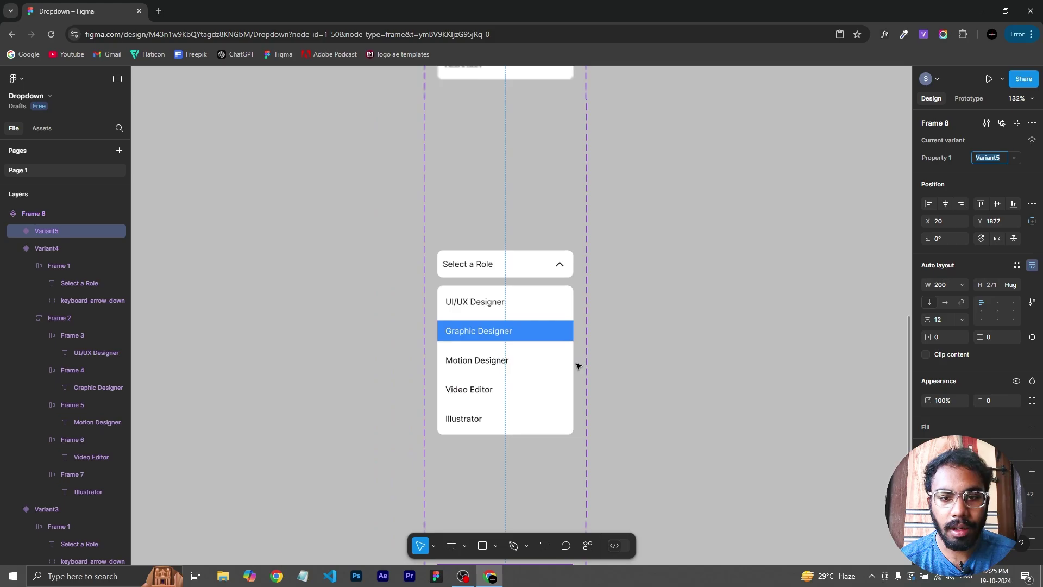
scroll(578, 365, "down", 3)
scroll(578, 363, "down", 2)
left_click(552, 368)
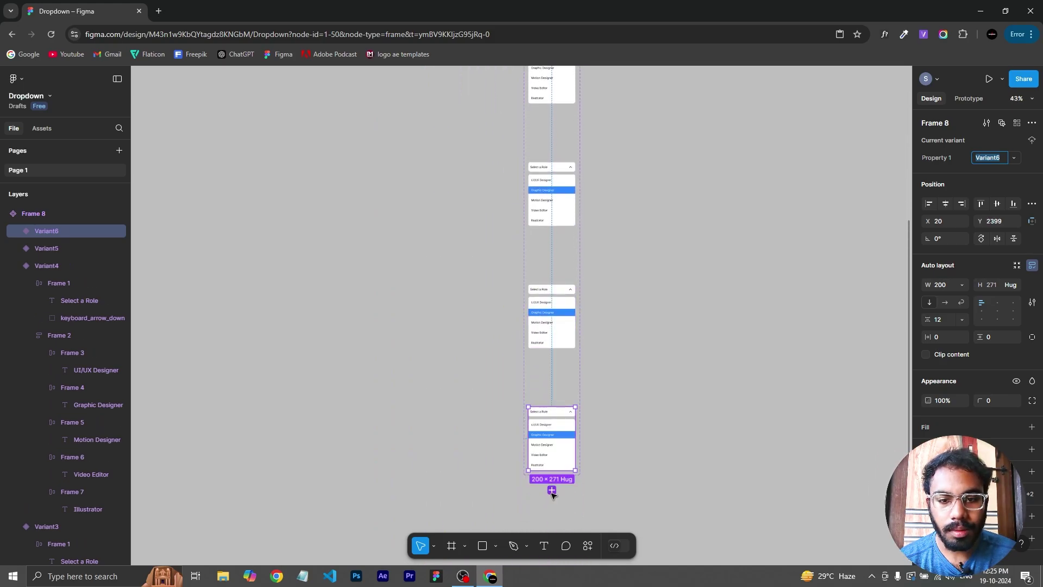
In Variant5, clear the Graphic Designer highlight and paste the blue fill and white text properties onto the Motion Designer row.
scroll(552, 495, "up", 5)
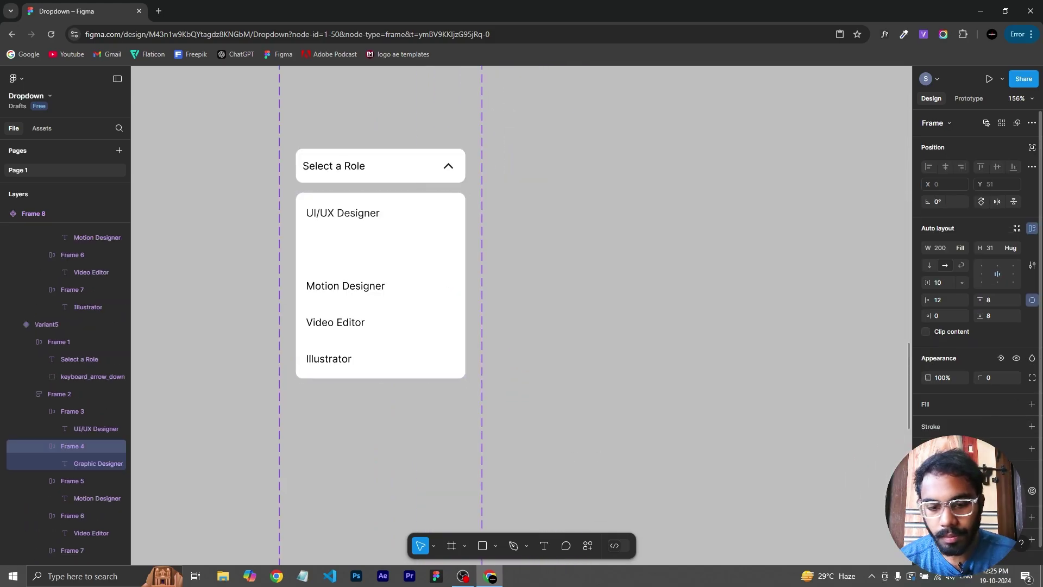
left_click(367, 284)
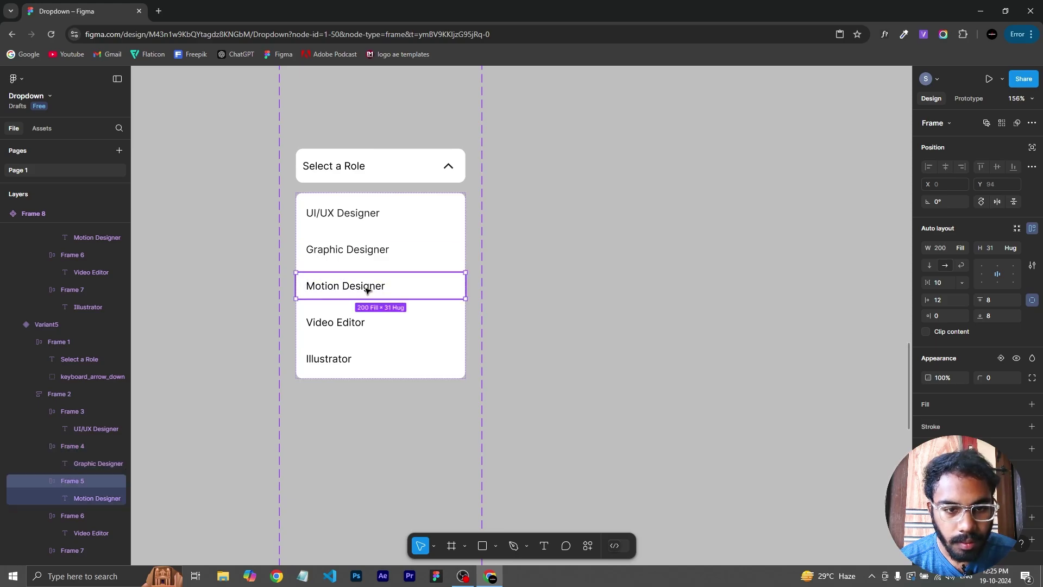
key("ctrl+alt+v")
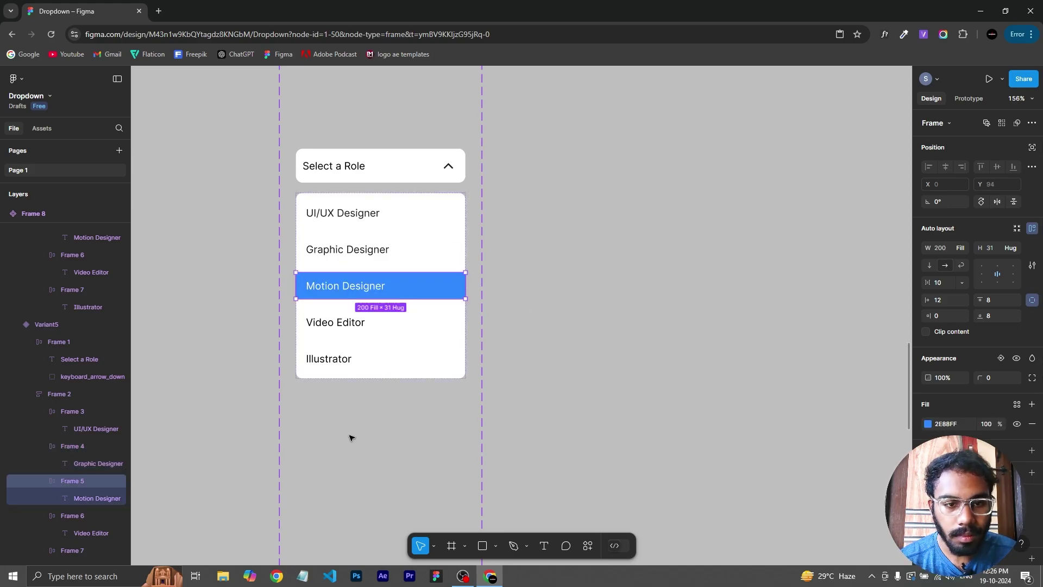
In Variant6, paste the highlight properties onto the Video Editor row and restore the Graphic Designer row to dark text without fill.
scroll(348, 432, "up", 2)
left_click(339, 425)
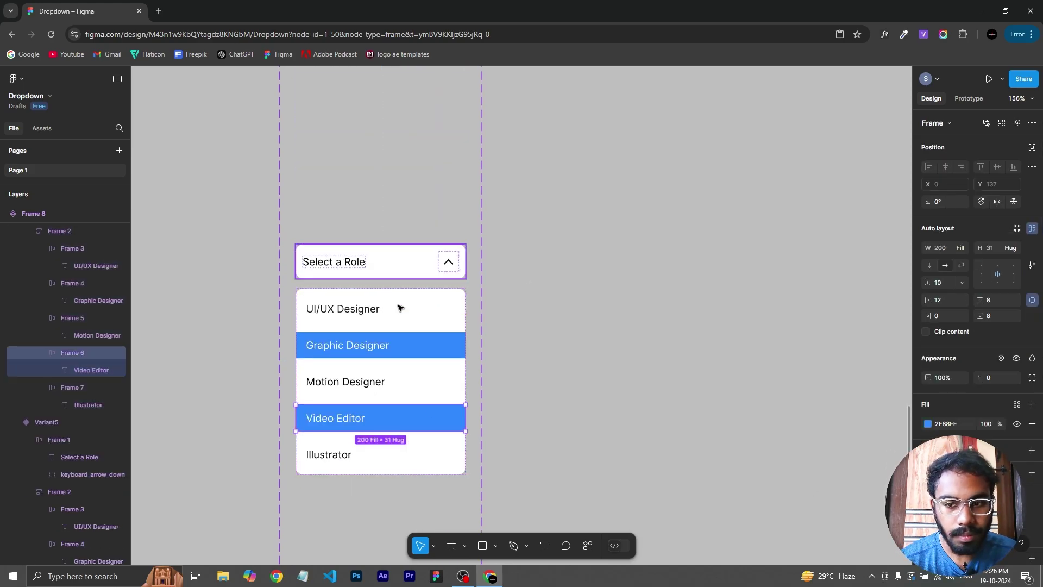
left_click(392, 345)
key("ctrl+alt+v")
In Variant7, clear the Graphic Designer highlight and paste the blue fill and white text properties onto the Illustrator row.
scroll(380, 326, "up", 2)
key("ctrl+z")
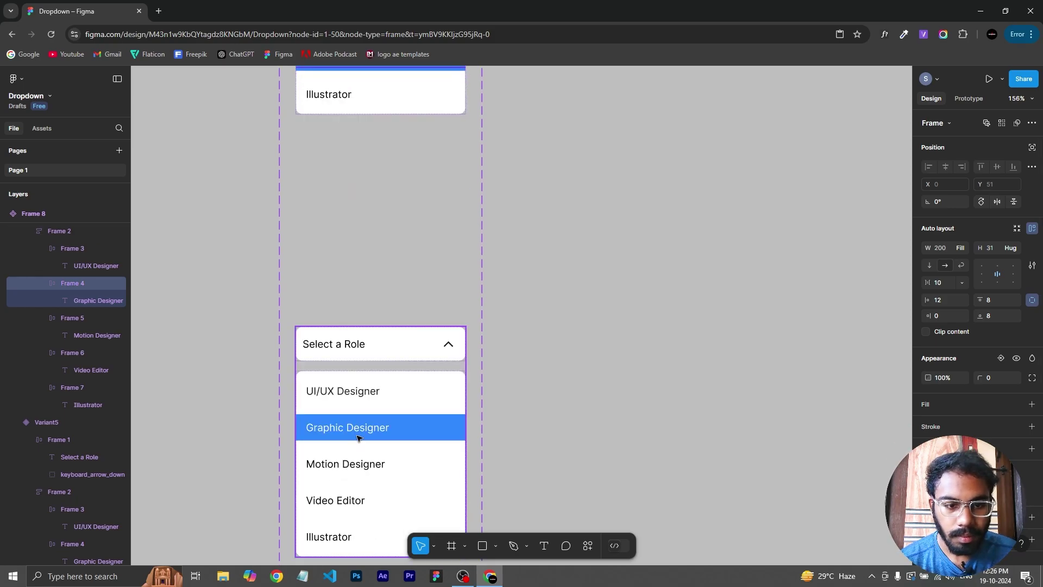
left_click(1032, 428)
left_click(342, 537)
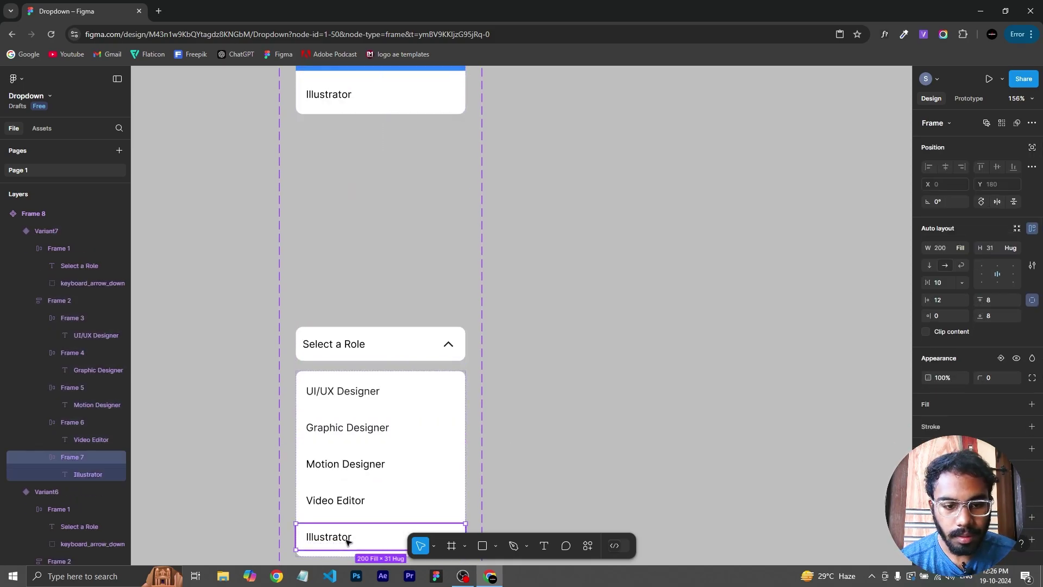
scroll(477, 366, "down", 5)
key("ctrl+alt+v")
left_click(540, 284)
Review the component's full column of variants and check the highlighted role in each open list.
scroll(540, 284, "down", 5)
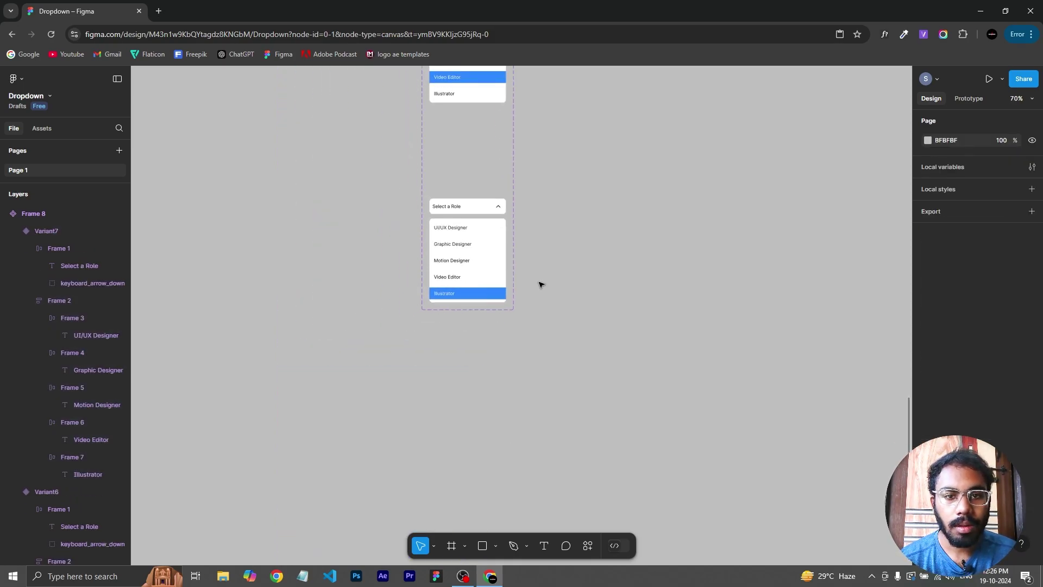
scroll(540, 284, "up", 6)
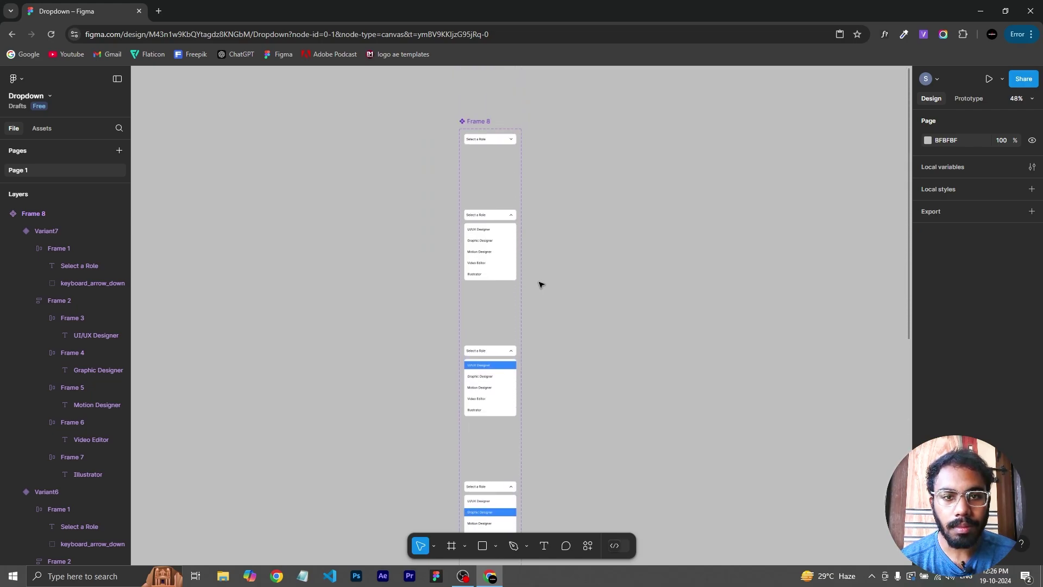
scroll(540, 284, "down", 2)
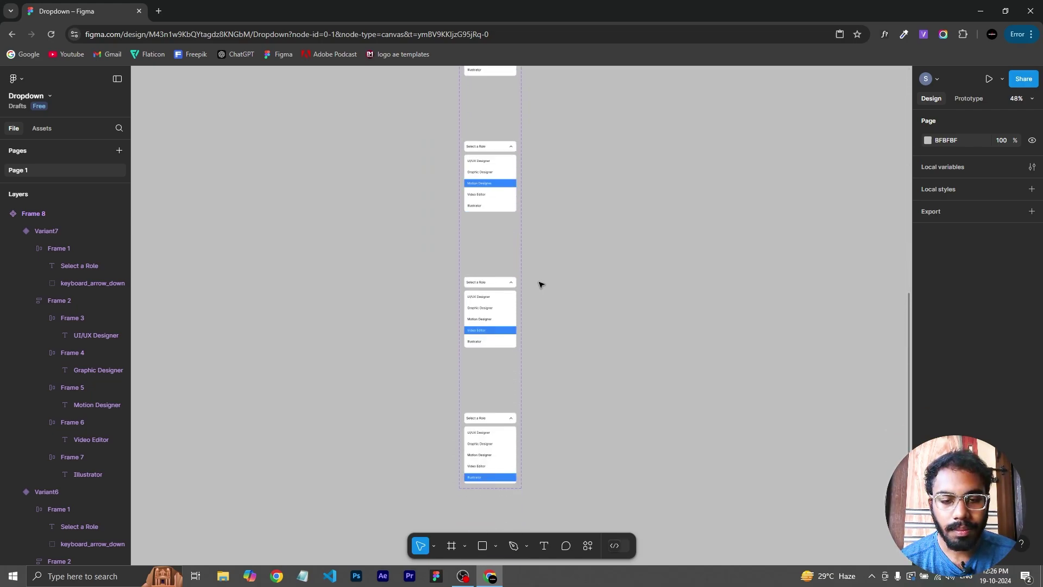
scroll(540, 284, "up", 2)
scroll(540, 284, "up", 2)
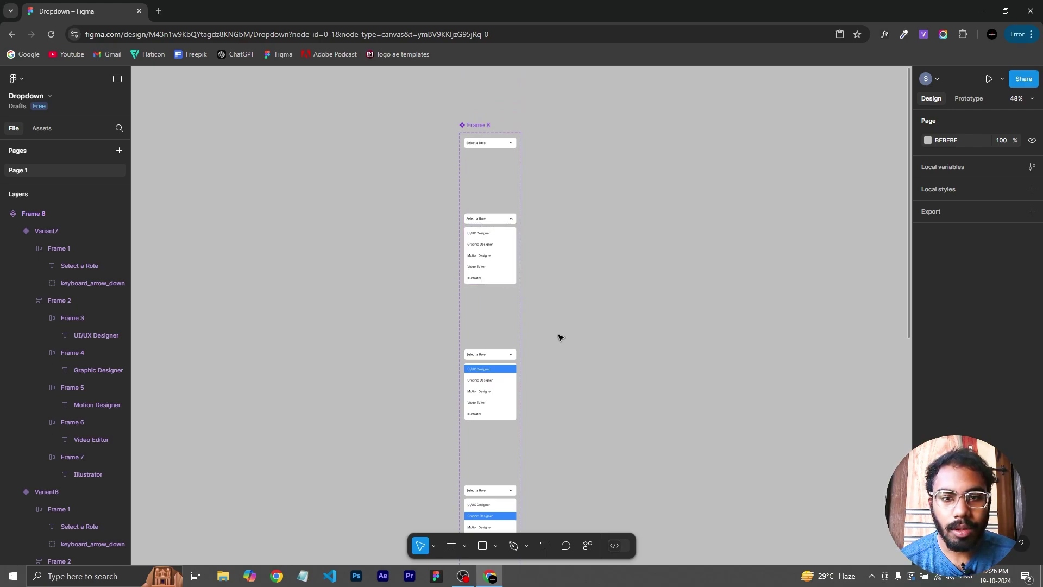
scroll(559, 337, "down", 3)
scroll(559, 338, "up", 6)
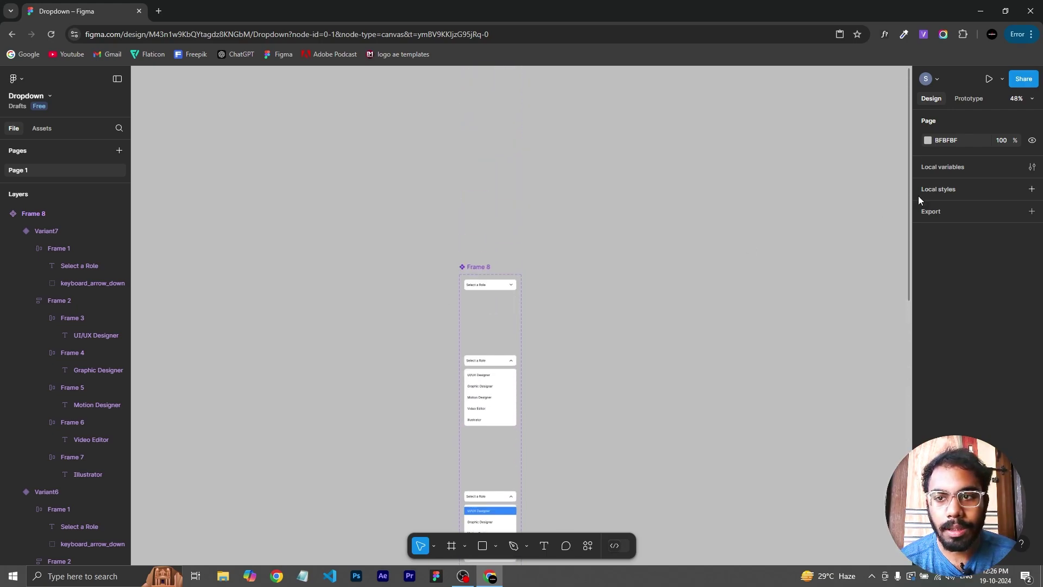
Connect the closed variant's down arrow to Variant2 with an on-click Change to prototype interaction.
left_click(969, 99)
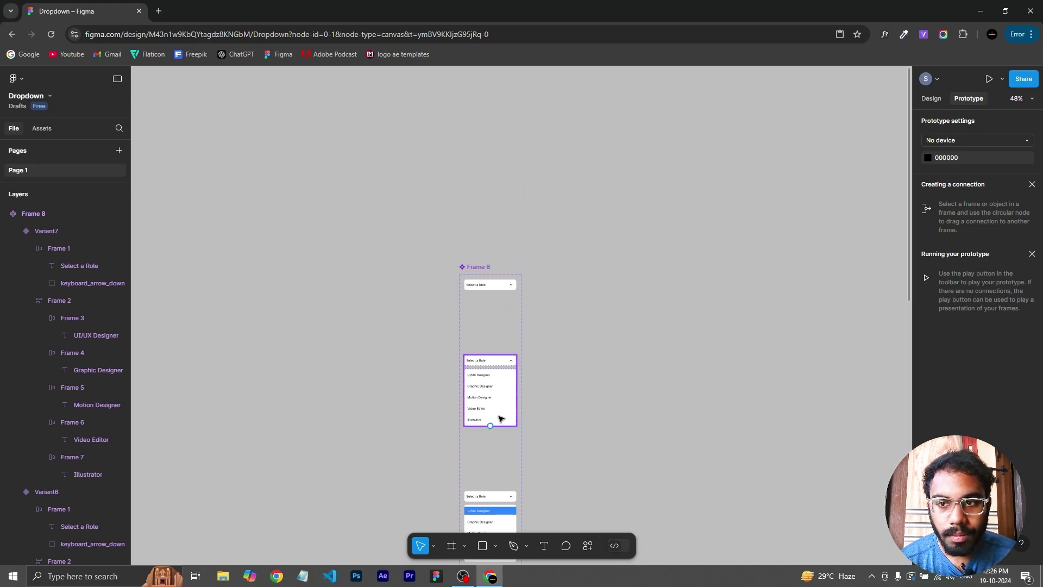
scroll(500, 417, "up", 5)
scroll(500, 418, "up", 3)
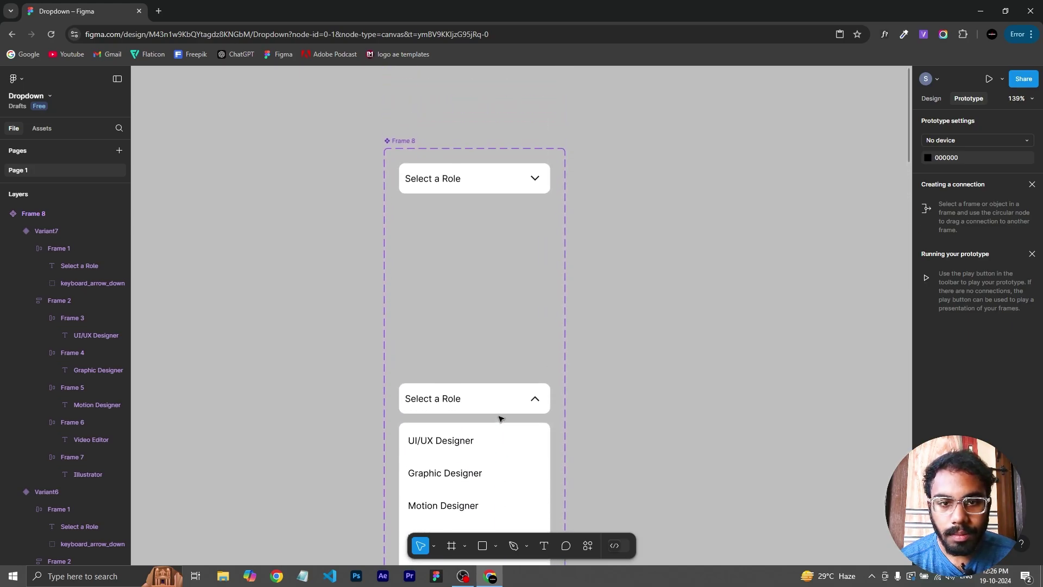
left_click(526, 181)
left_click(535, 184)
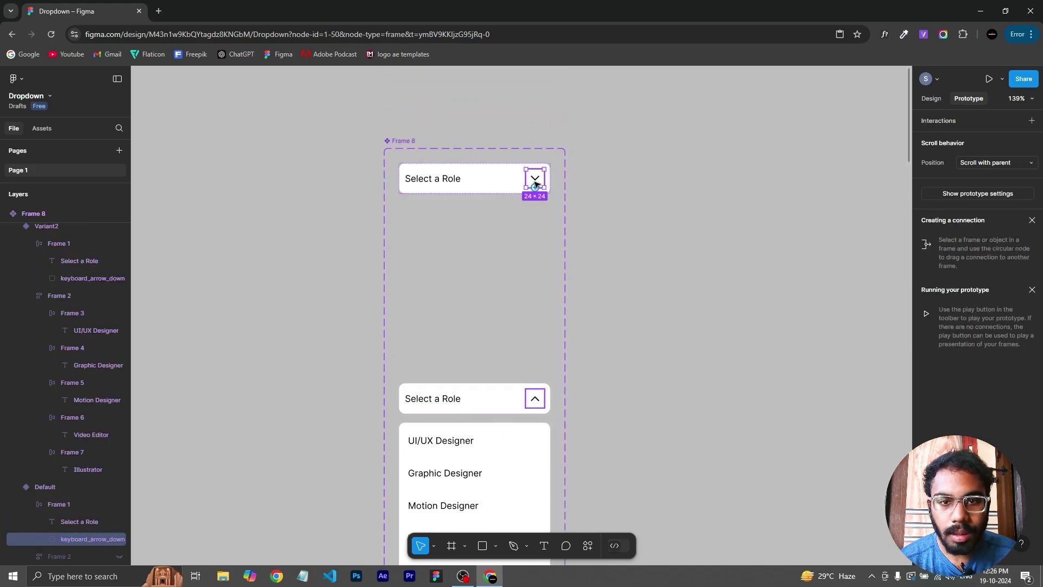
left_click_drag(529, 308, 476, 383)
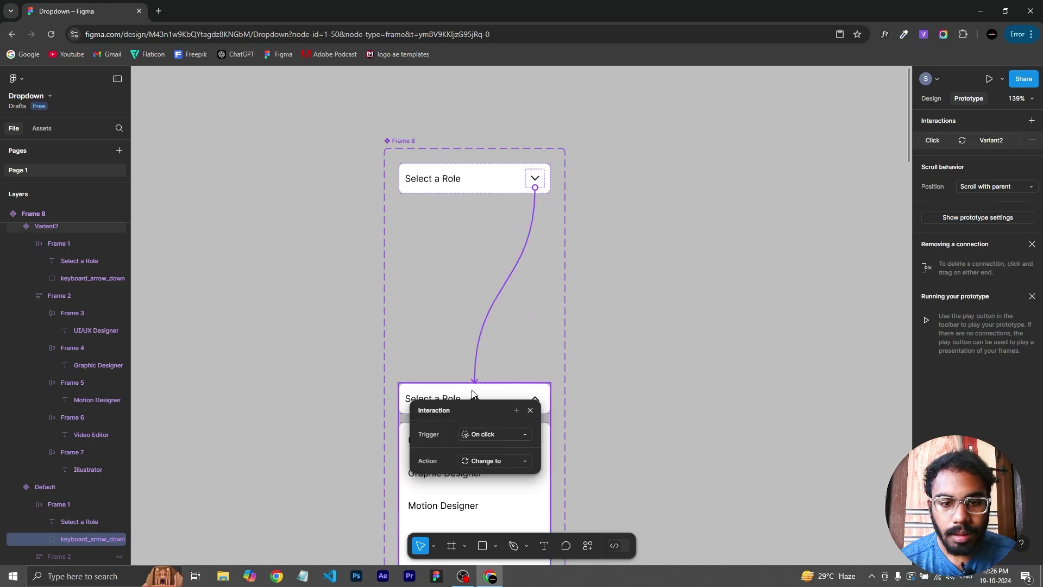
Set the down arrow interaction's animation to Smart animate with the Ease out curve.
left_click(484, 504)
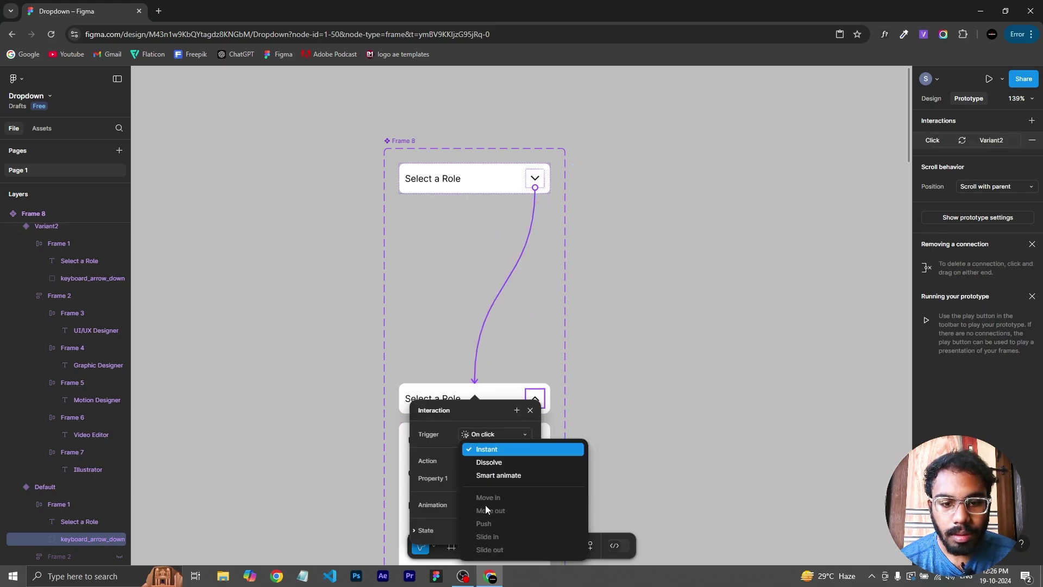
left_click(500, 483)
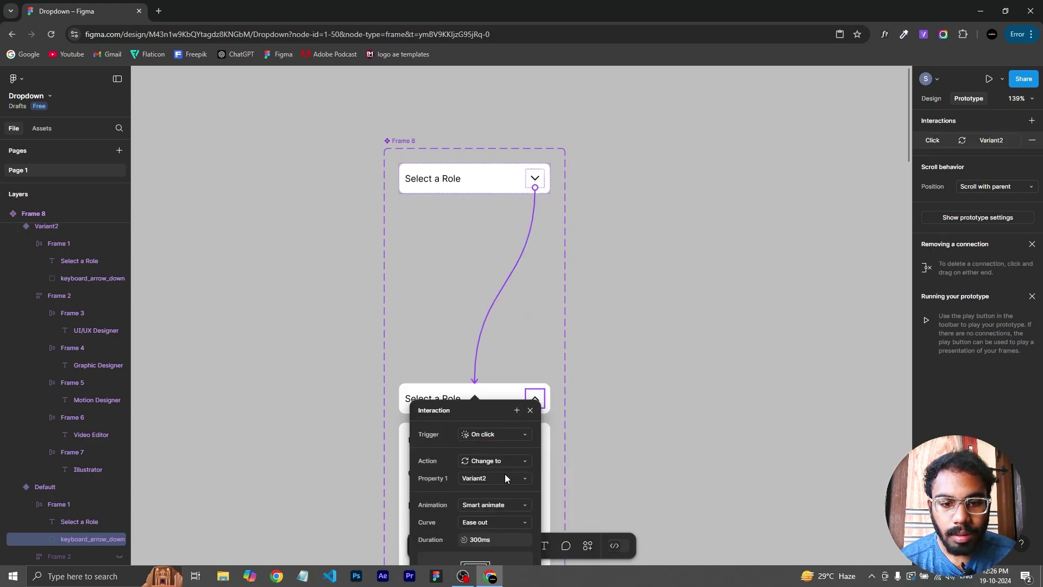
left_click(497, 520)
left_click(516, 414)
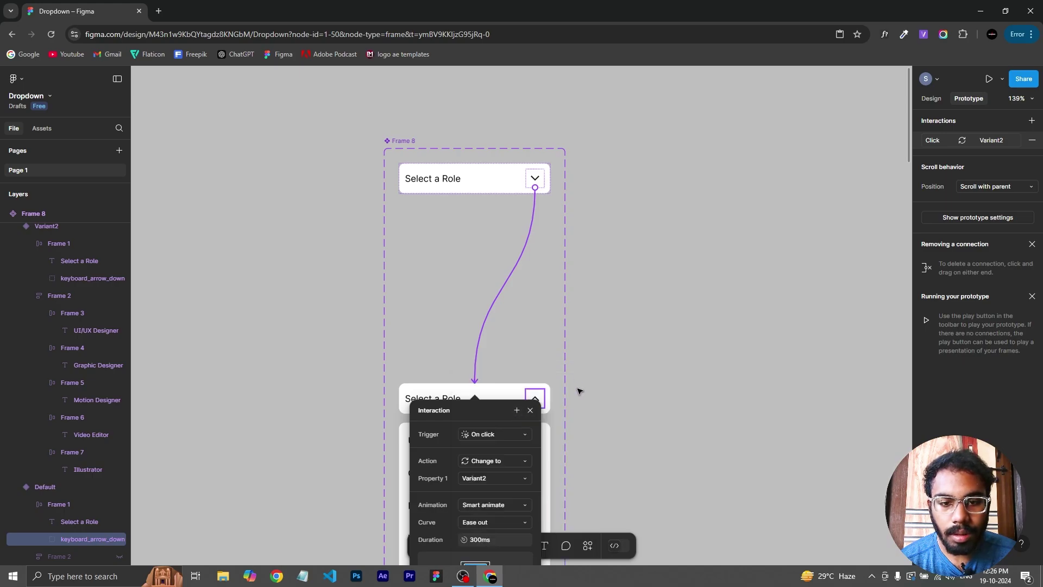
left_click(577, 391)
Connect the up arrows of all open variants to the closed Default variant with an on-click Change to prototype interaction.
left_click(538, 401)
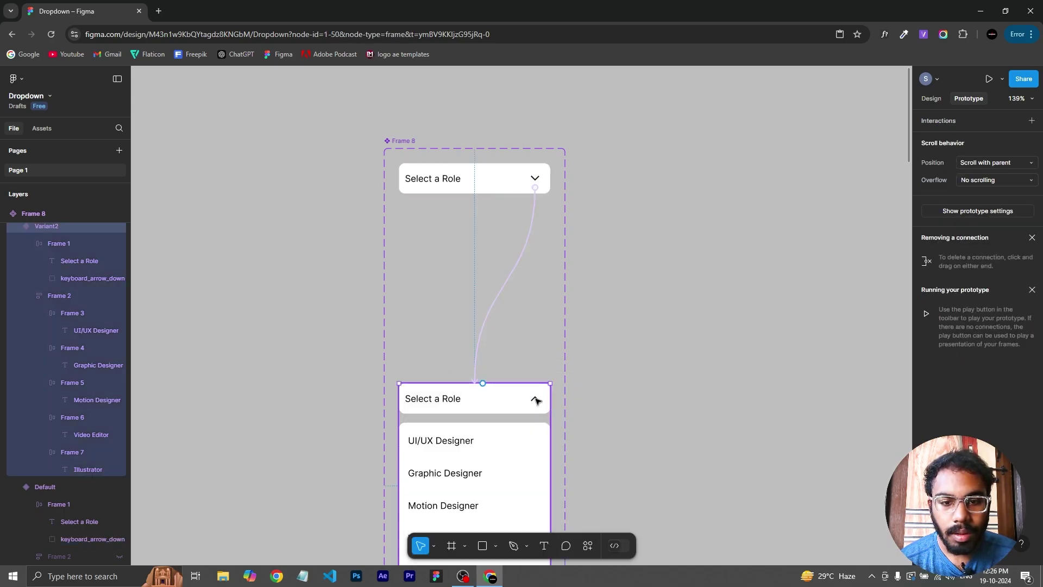
left_click(537, 401)
left_click(537, 401)
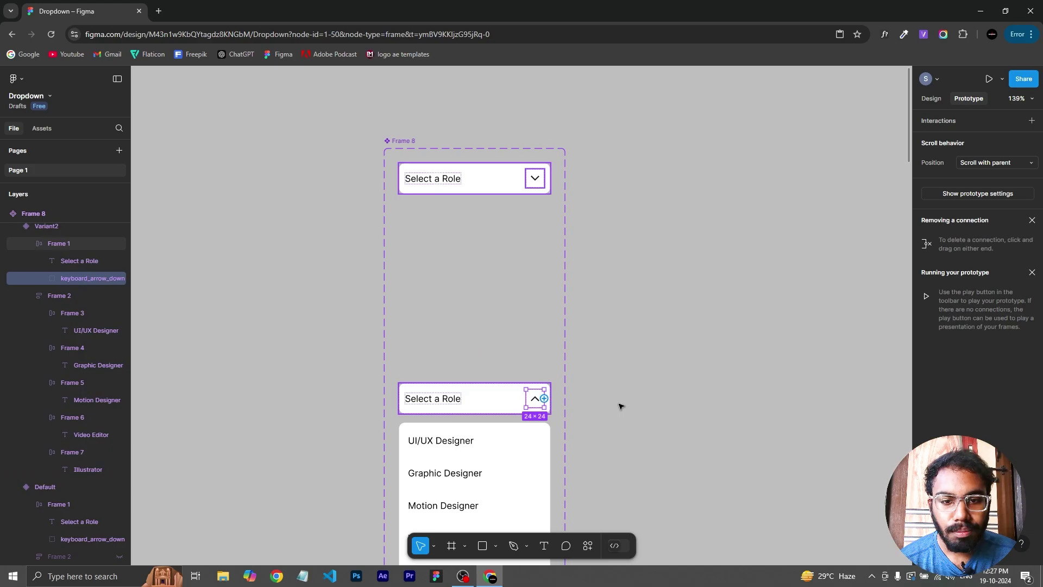
scroll(622, 406, "down", 10)
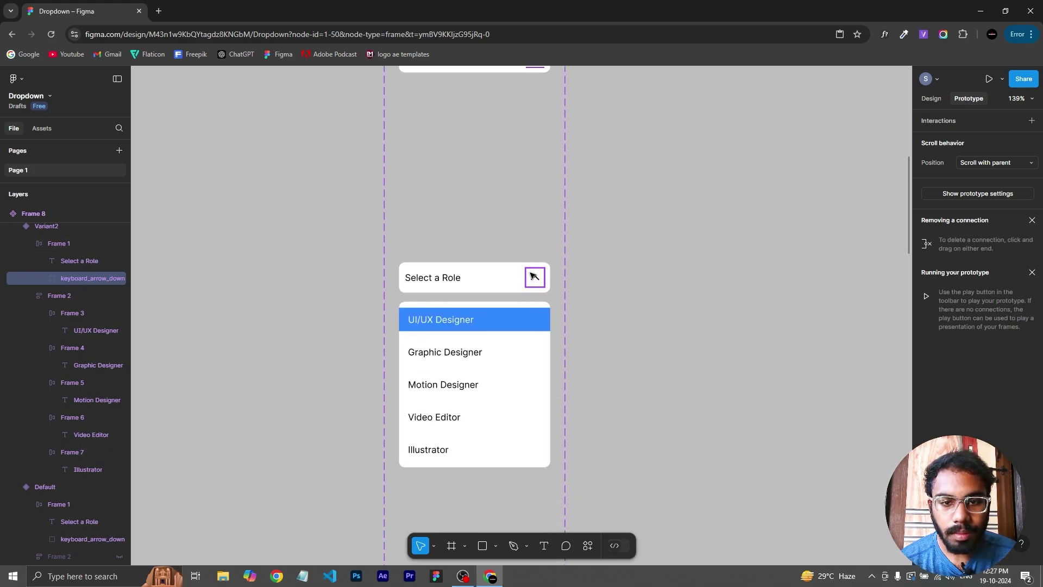
scroll(656, 413, "down", 8)
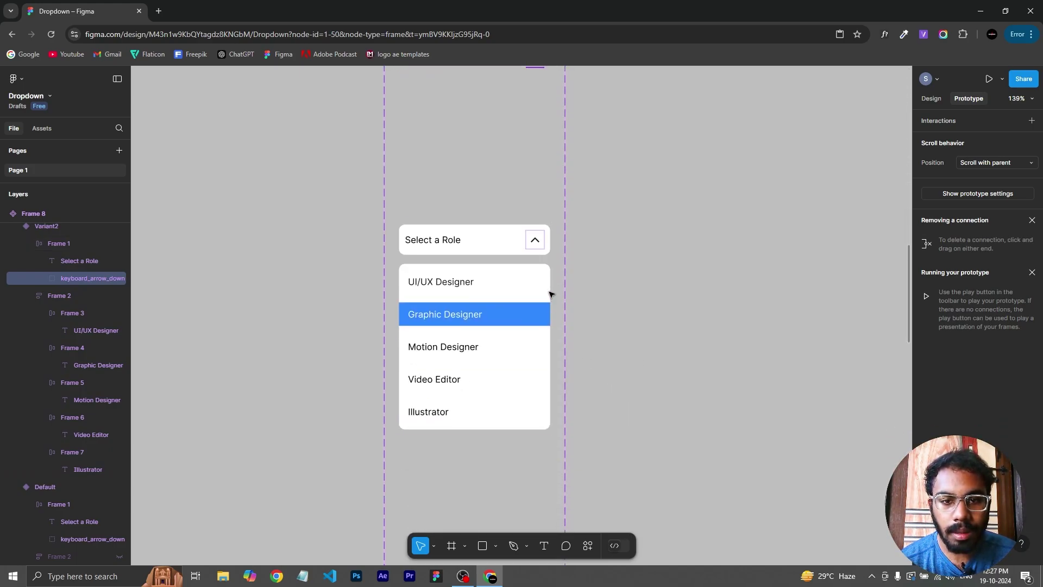
scroll(618, 385, "down", 8)
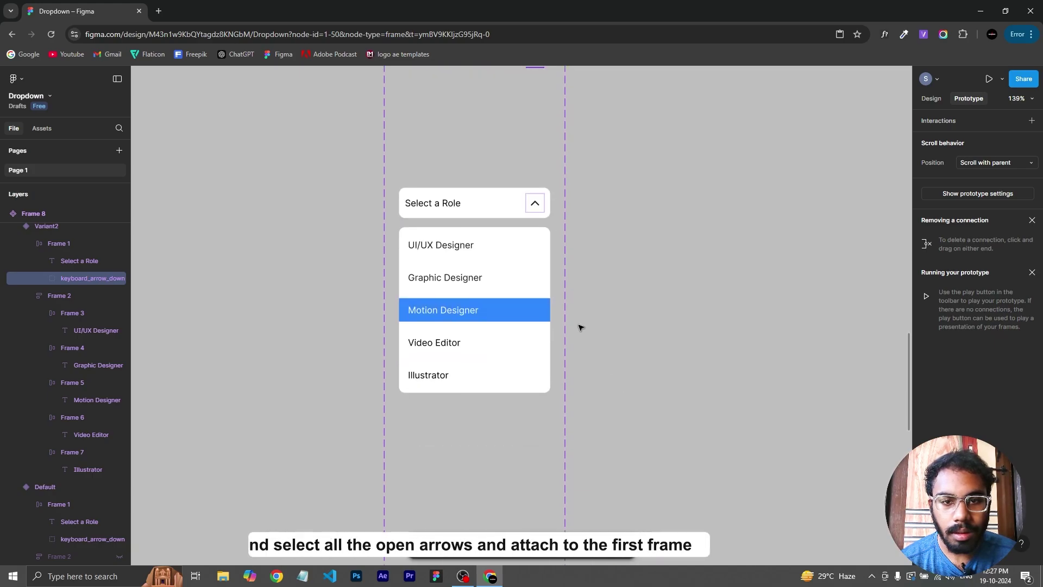
scroll(582, 389, "down", 8)
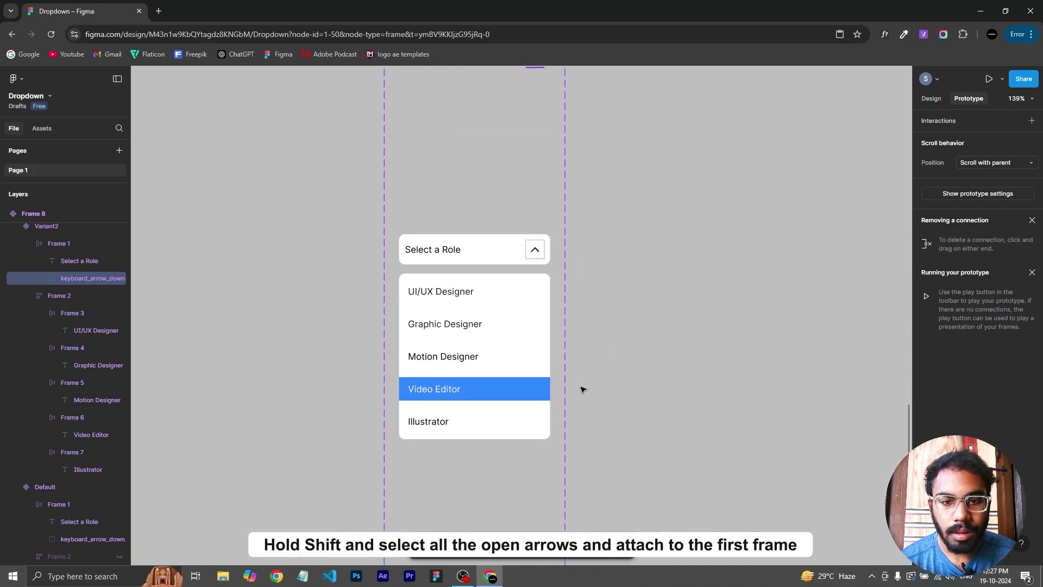
scroll(641, 259, "down", 5)
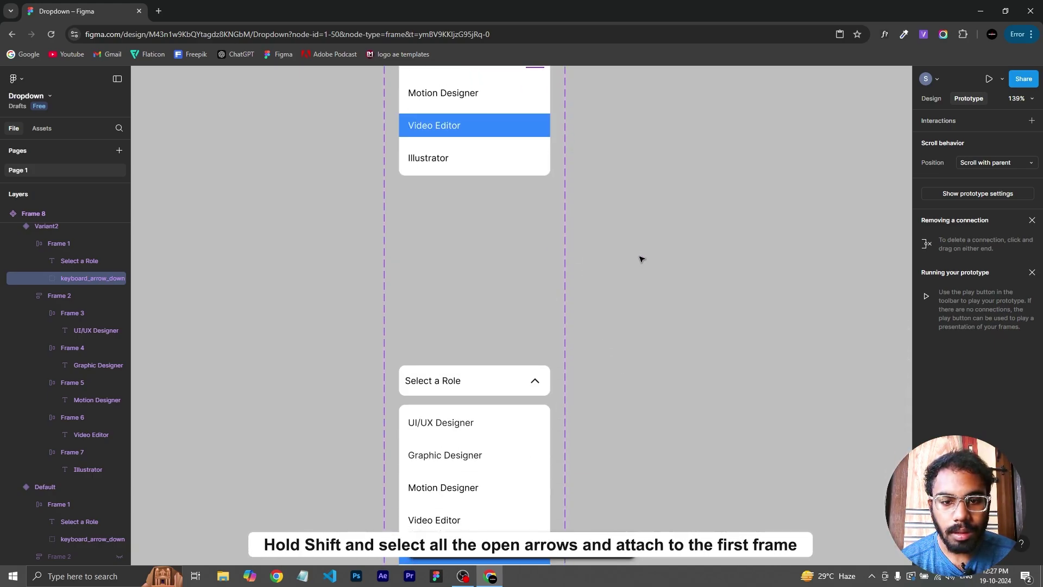
left_click(538, 378, "shift")
scroll(556, 248, "down", 2)
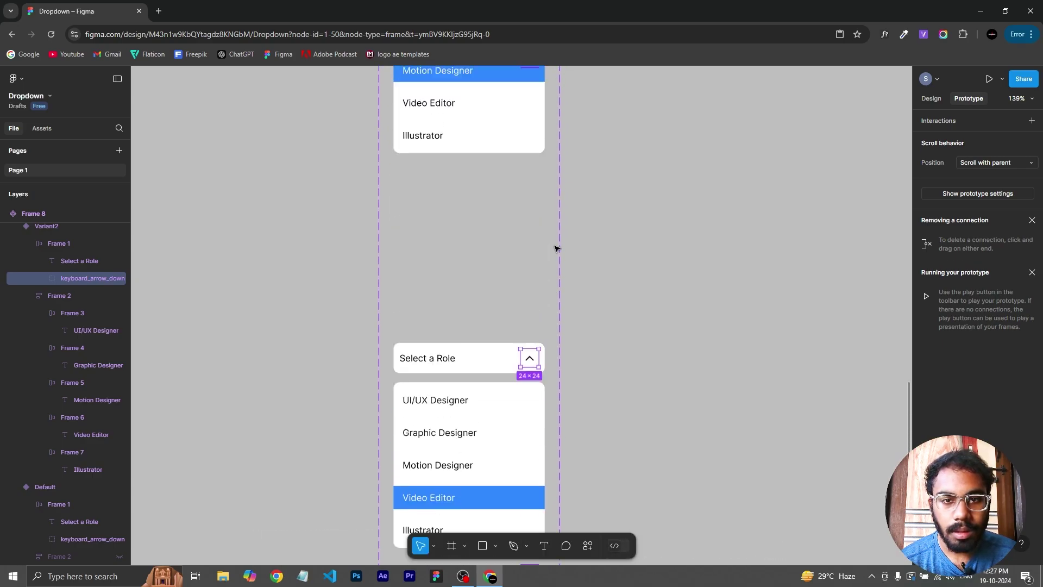
scroll(555, 249, "up", 20)
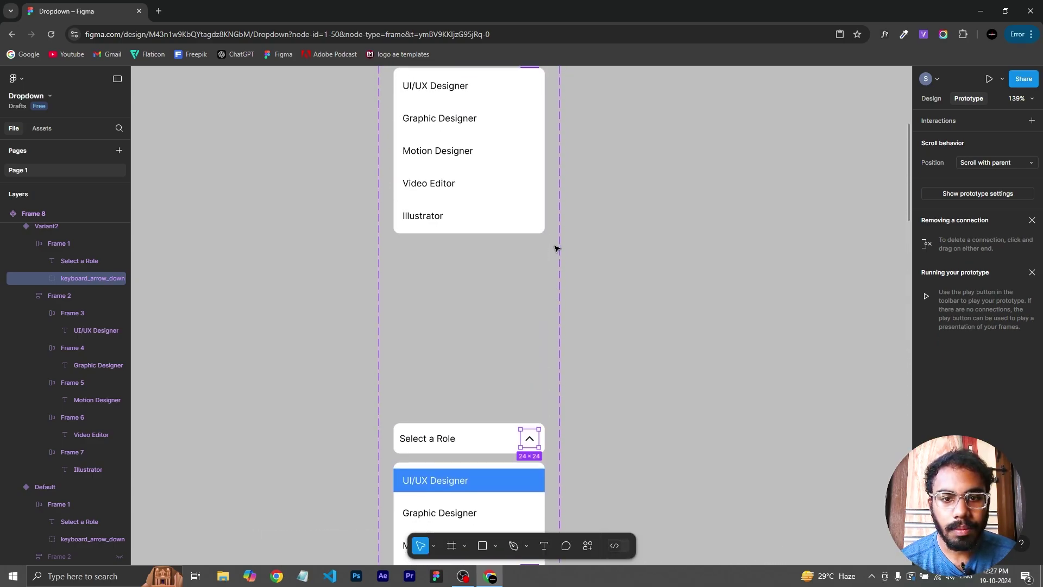
scroll(555, 248, "up", 3)
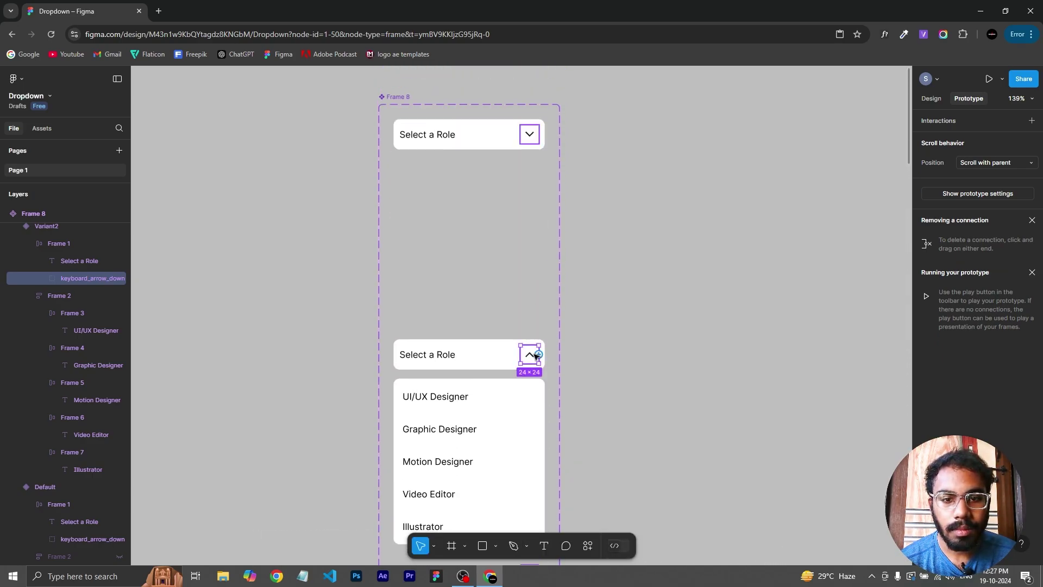
left_click_drag(538, 355, 529, 134)
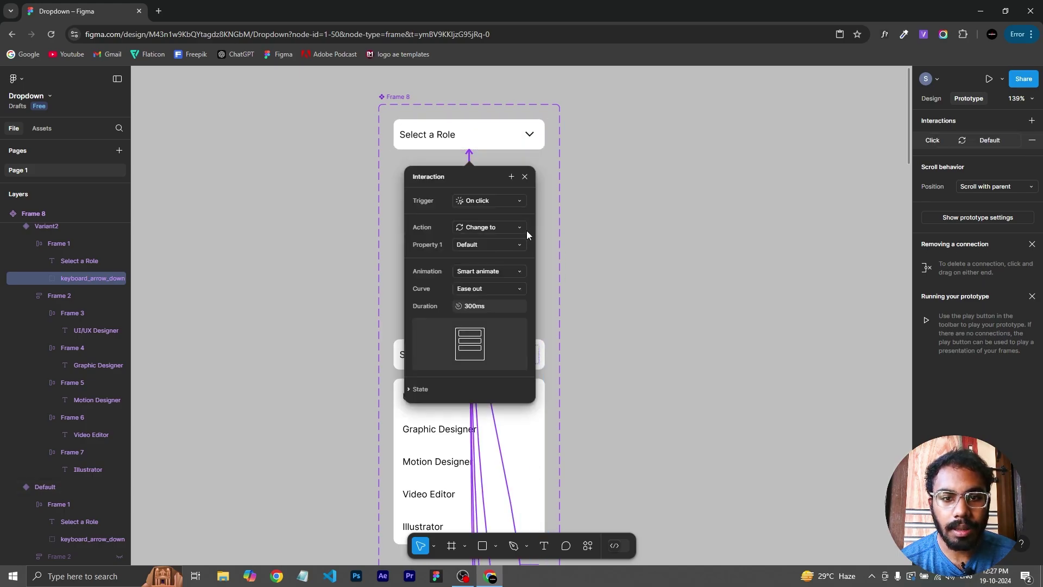
Set the animation curve of the up arrows' interaction to Ease in.
left_click(481, 288)
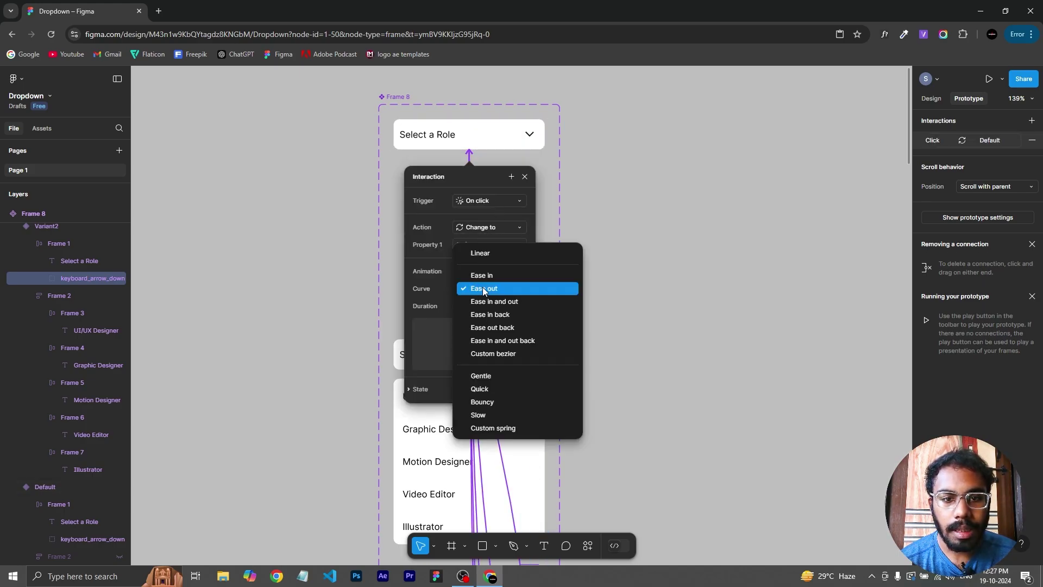
left_click(480, 275)
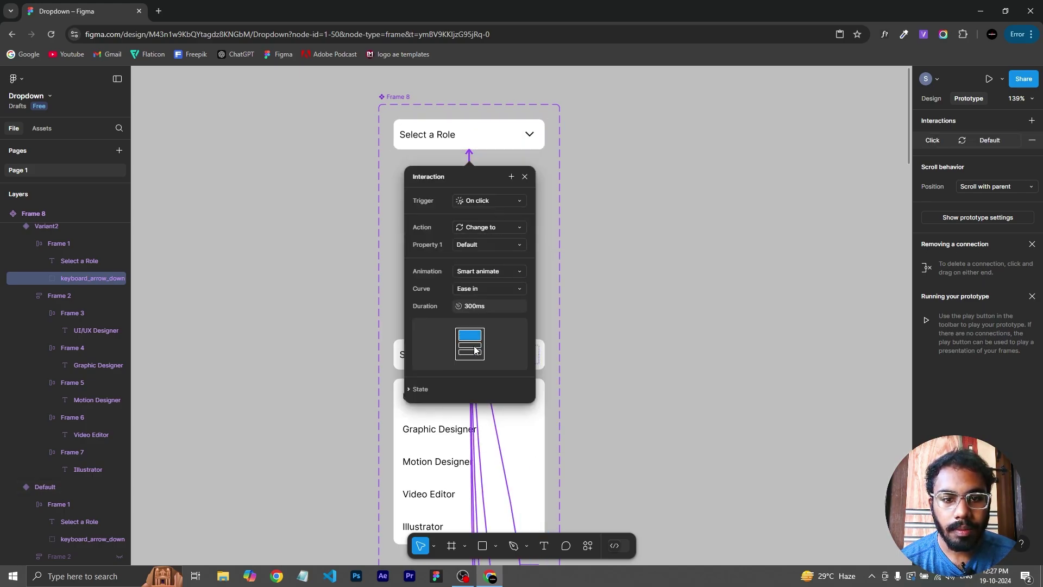
left_click(525, 177)
Connect the unhighlighted UI/UX Designer rows of the open variants to Variant3, where UI/UX Designer is highlighted.
scroll(531, 356, "down", 5)
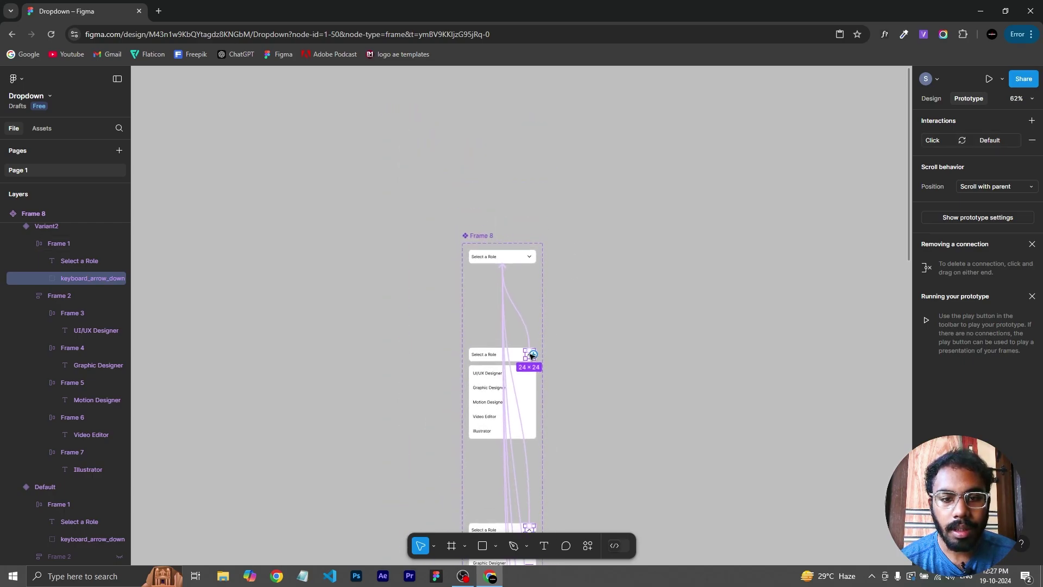
scroll(531, 356, "down", 10)
scroll(531, 356, "up", 2)
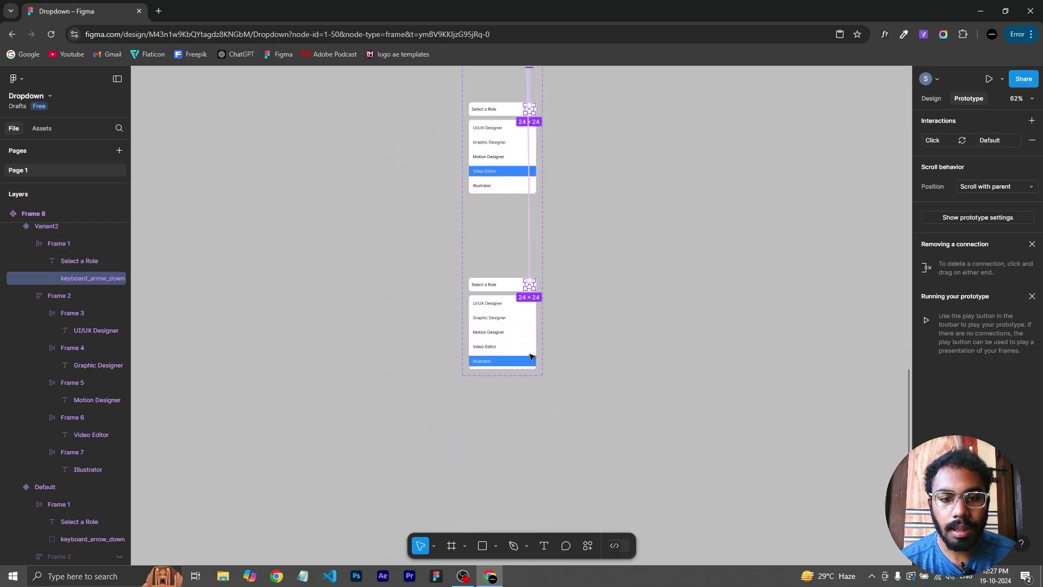
scroll(535, 356, "down", 1)
scroll(537, 357, "up", 5)
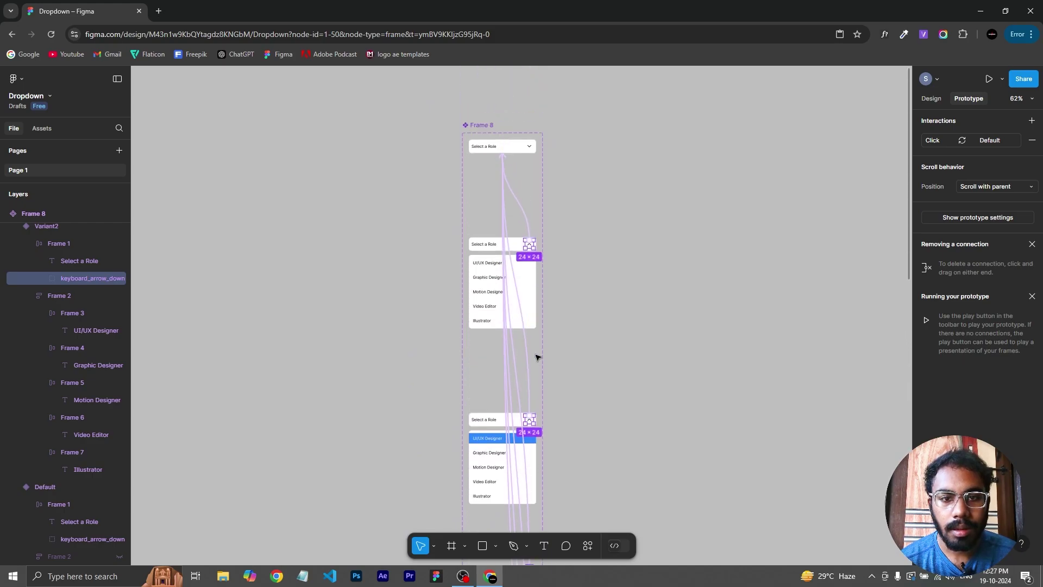
left_click(485, 315)
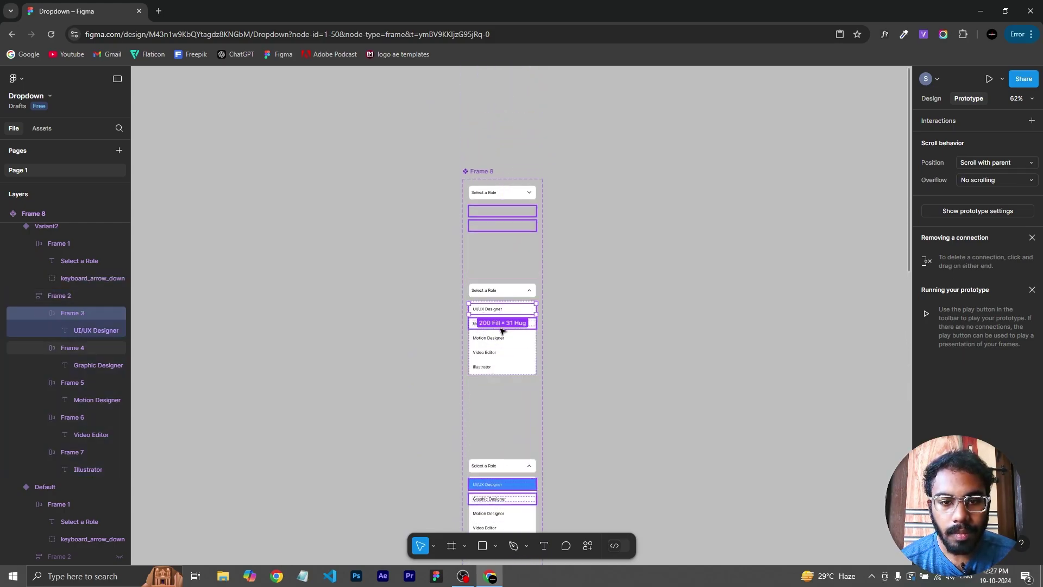
scroll(585, 353, "down", 5)
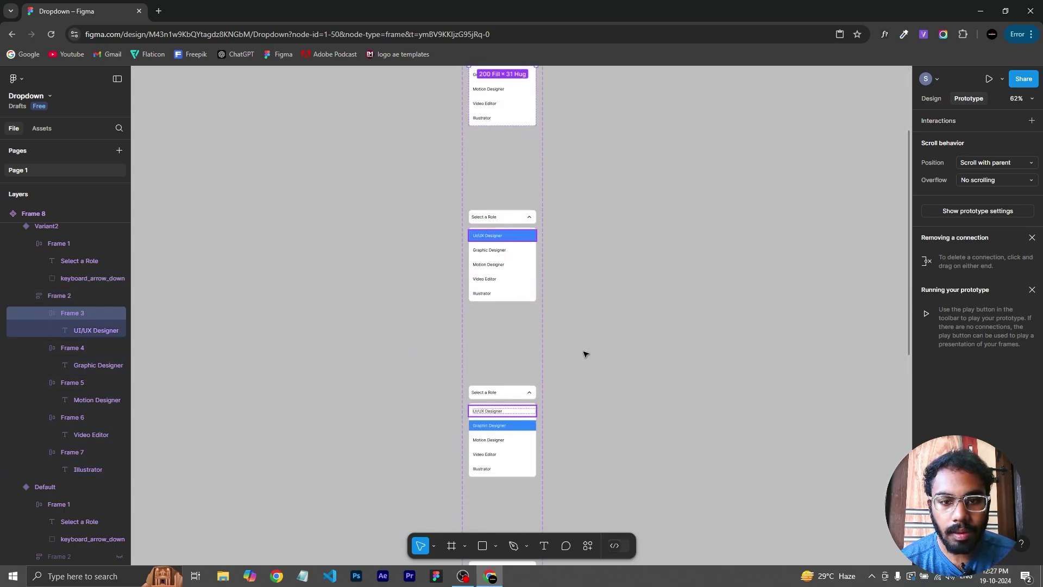
left_click(488, 414)
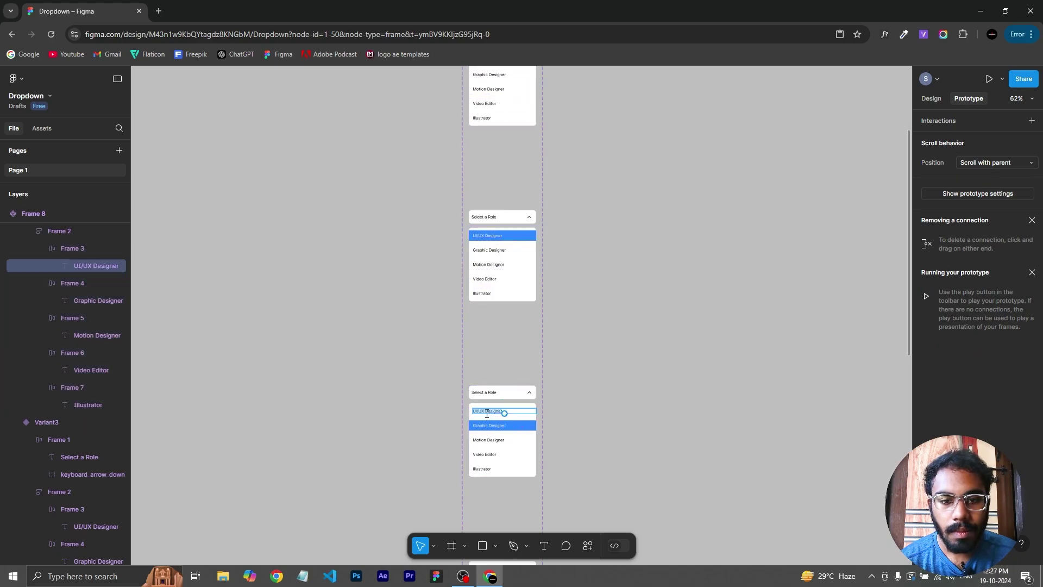
left_click(519, 416)
scroll(583, 417, "up", 4)
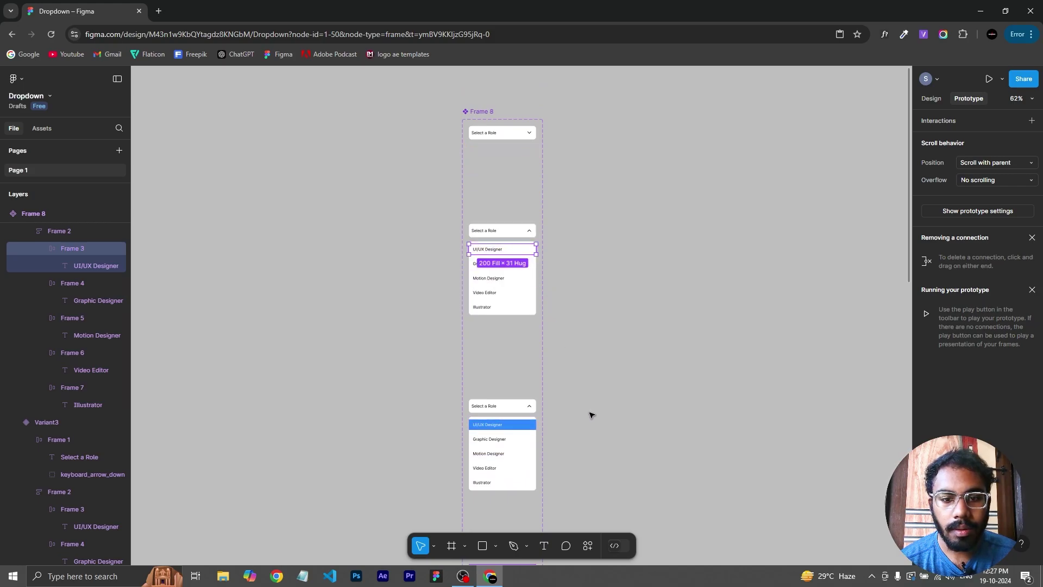
scroll(592, 414, "down", 11)
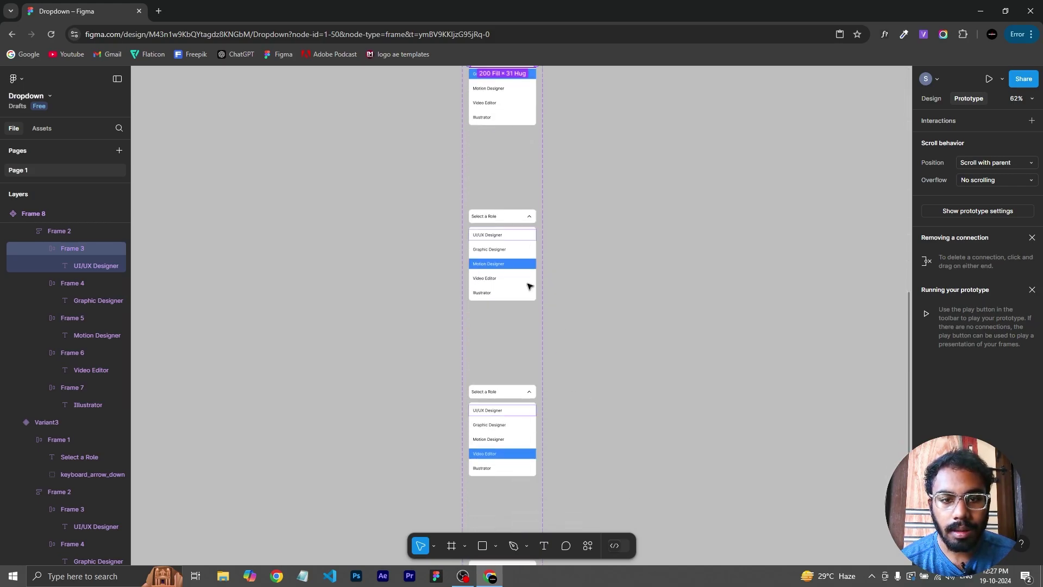
left_click(497, 234, "shift")
left_click(509, 411, "shift")
scroll(612, 403, "down", 6)
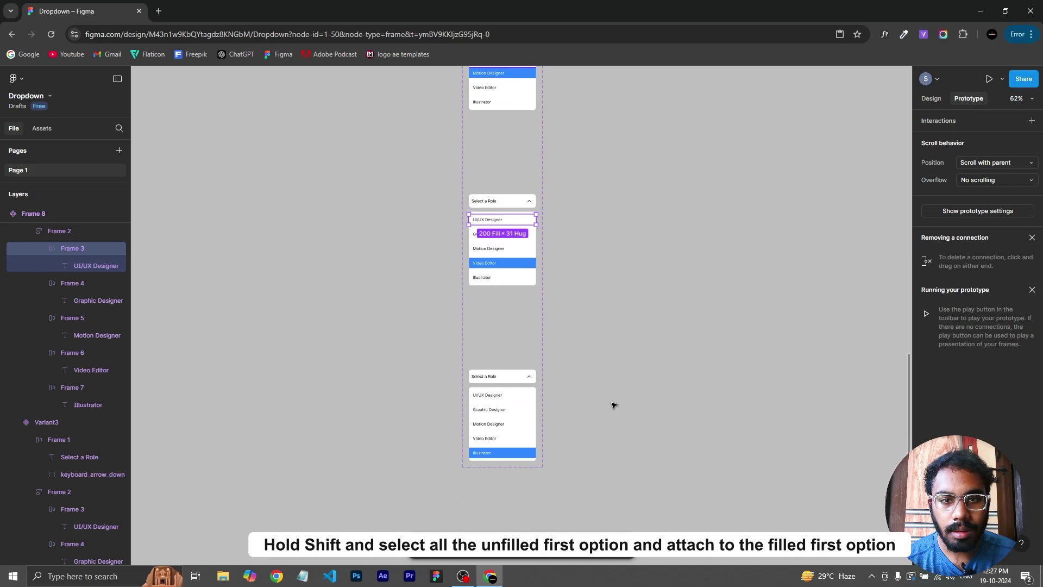
left_click(504, 270, "shift")
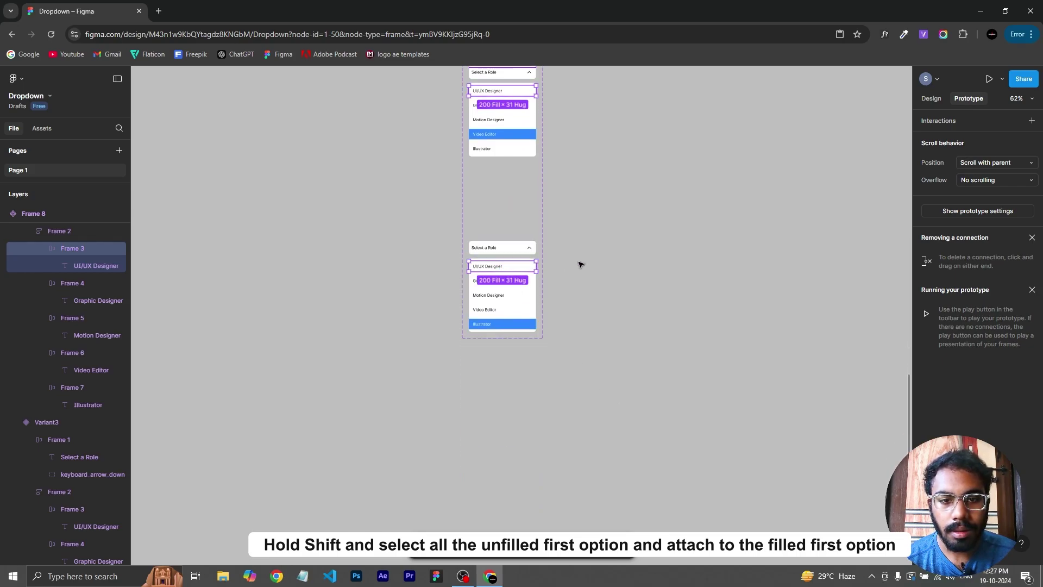
scroll(581, 265, "up", 12)
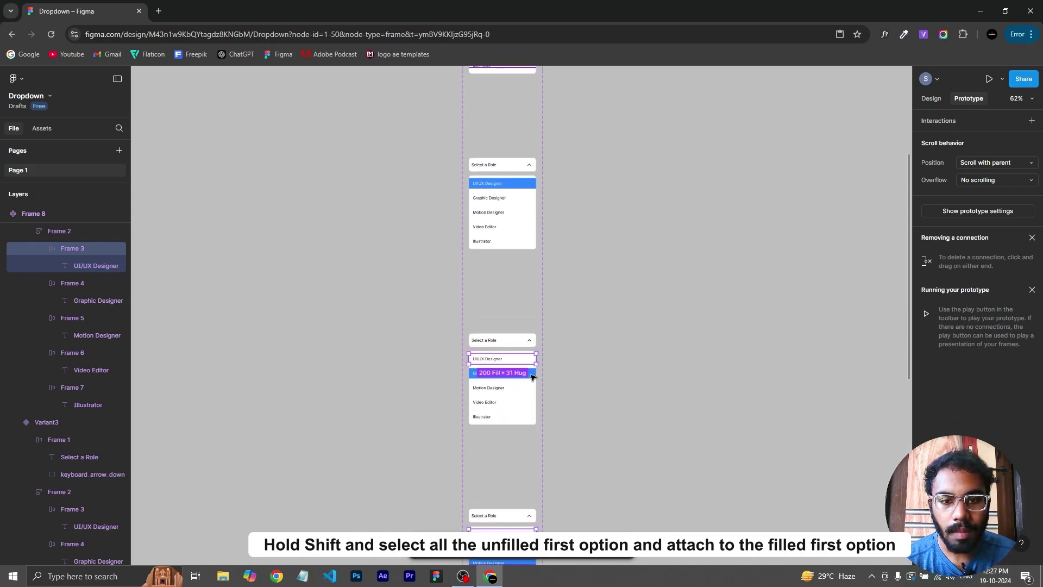
left_click_drag(536, 359, 497, 224)
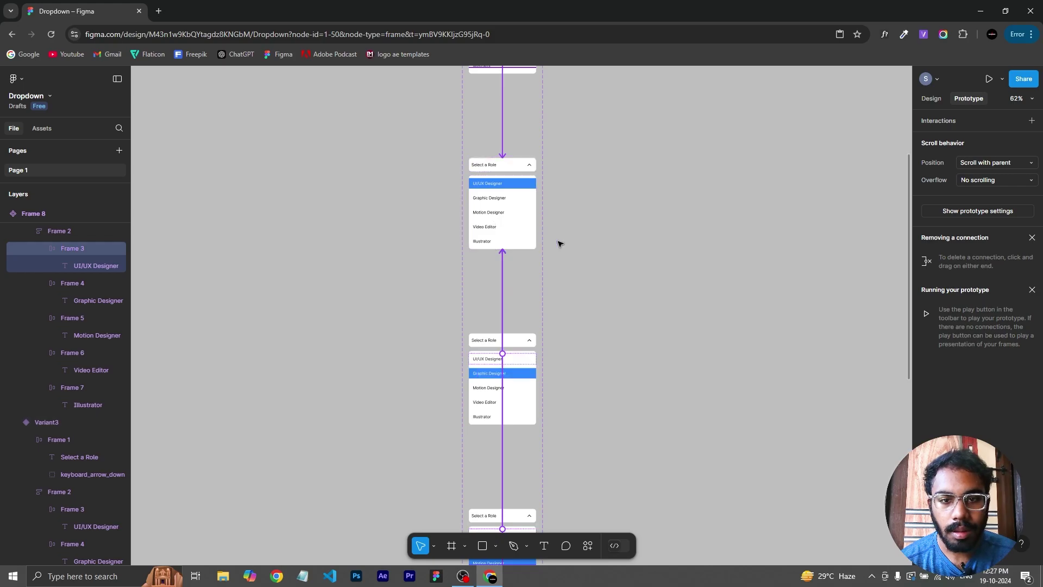
left_click(558, 276)
left_click(575, 277)
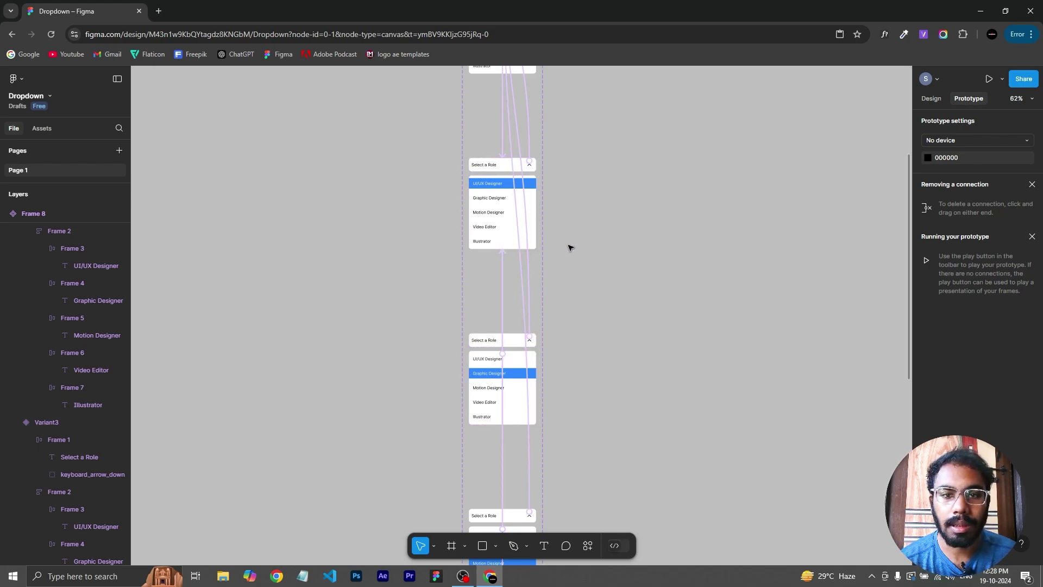
Connect the unhighlighted Graphic Designer rows of the open variants to Variant4, where Graphic Designer is highlighted.
scroll(536, 270, "up", 5)
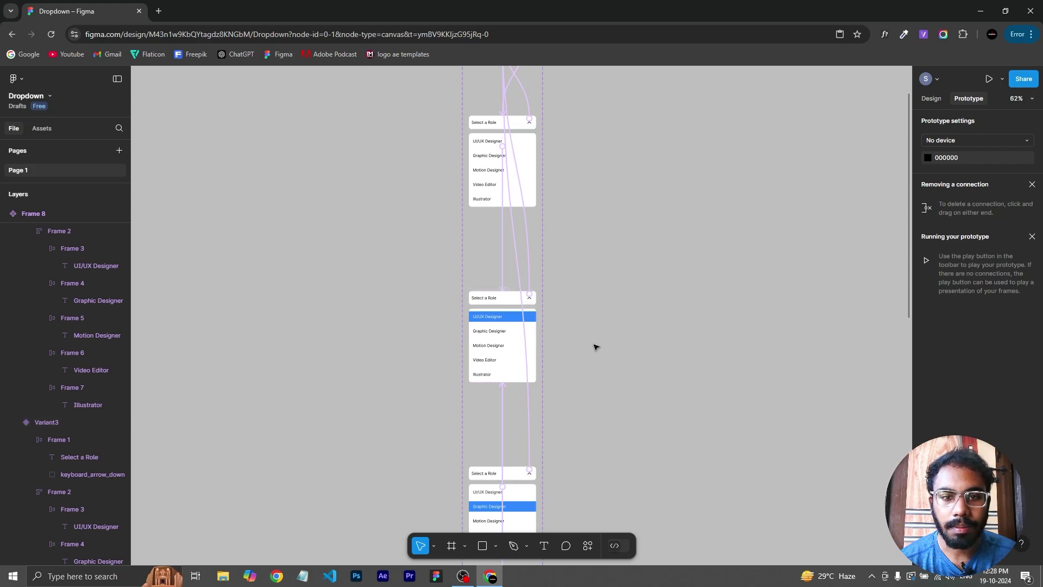
left_click(483, 160)
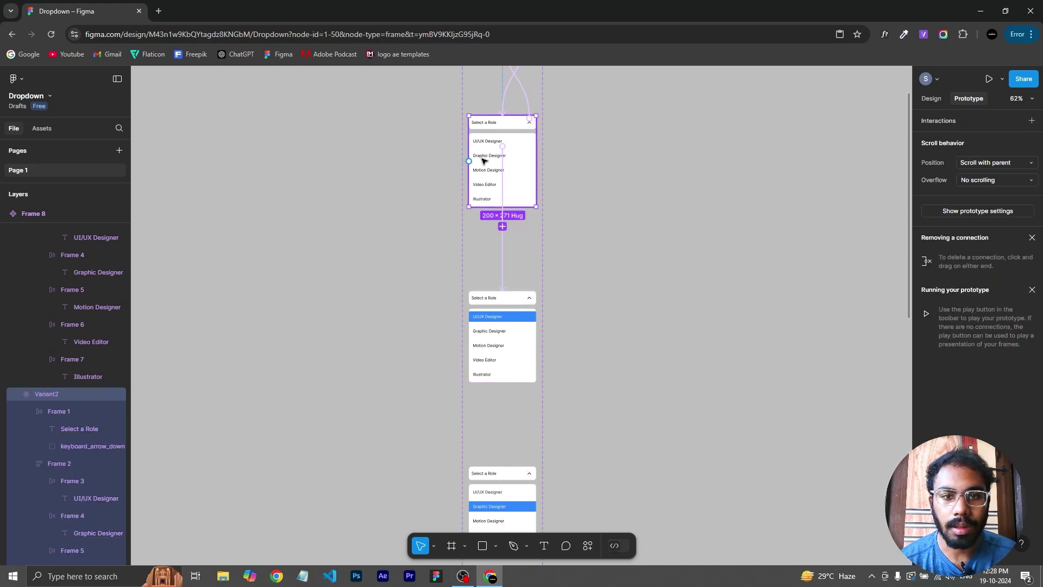
double_click(484, 159)
double_click(484, 159)
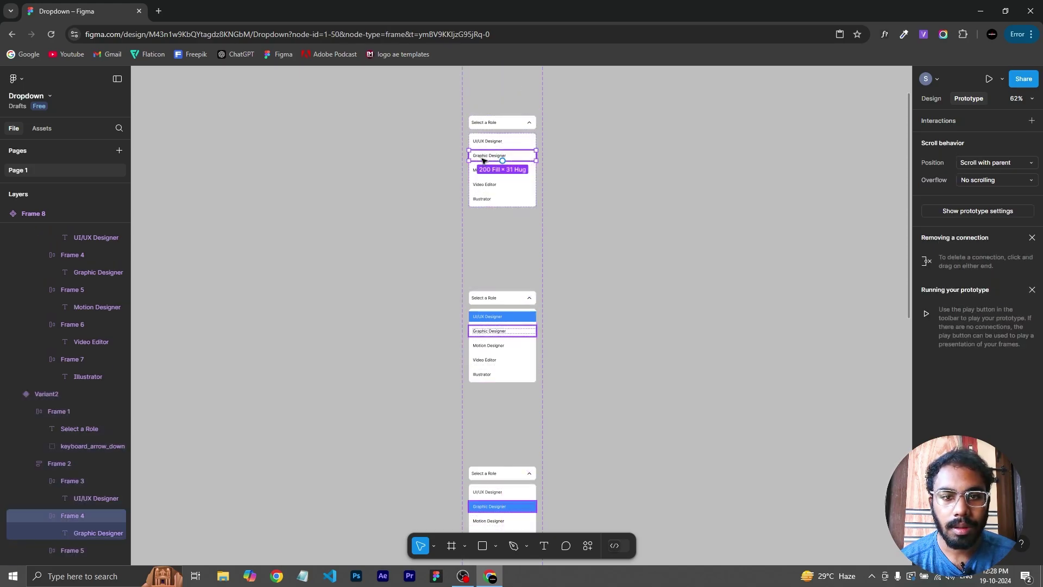
left_click(502, 331)
scroll(606, 335, "down", 3)
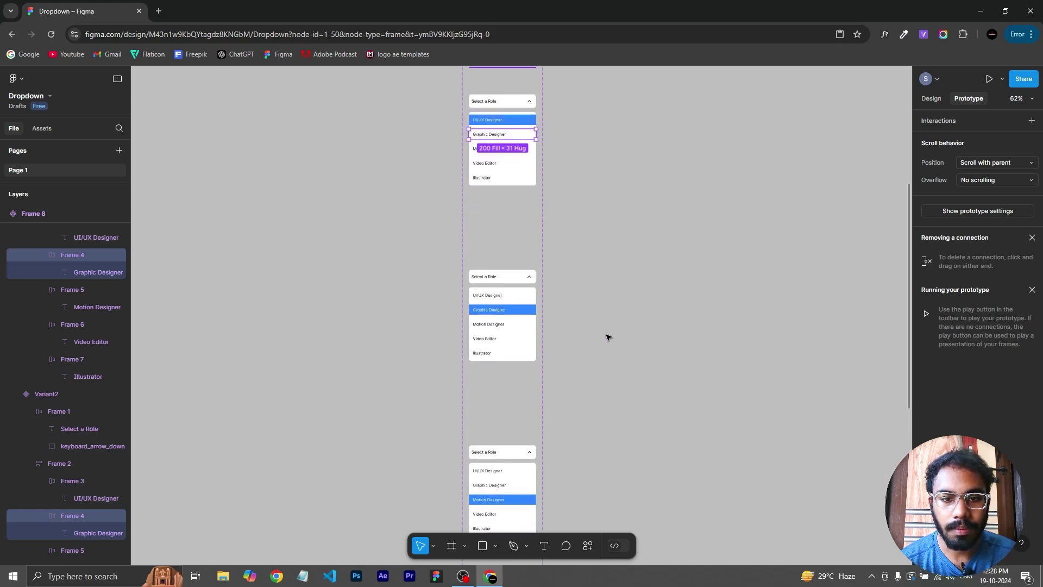
left_click(497, 485, "shift")
scroll(497, 233, "down", 1)
scroll(498, 233, "up", 2)
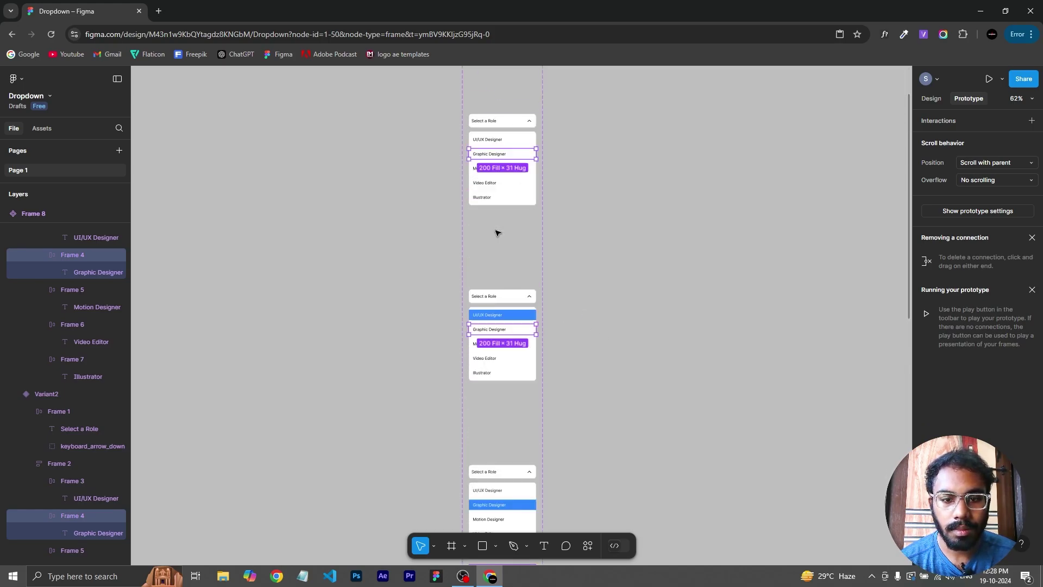
scroll(487, 366, "up", 2)
scroll(571, 400, "down", 1)
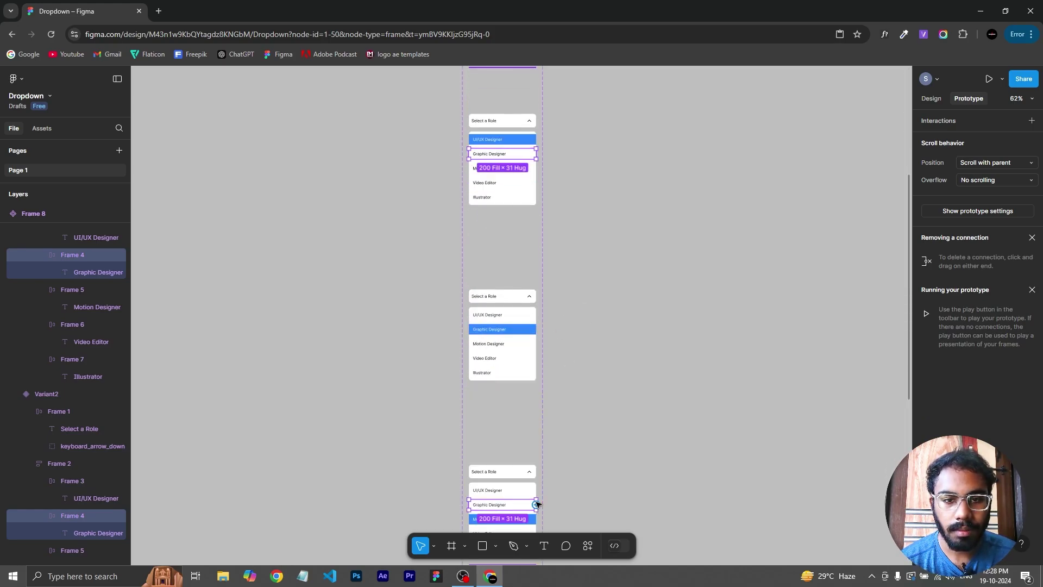
left_click_drag(537, 502, 495, 380)
Connect the unhighlighted Motion Designer rows of the open variants to Variant5, where Motion Designer is highlighted.
scroll(675, 380, "down", 6)
left_click(489, 159)
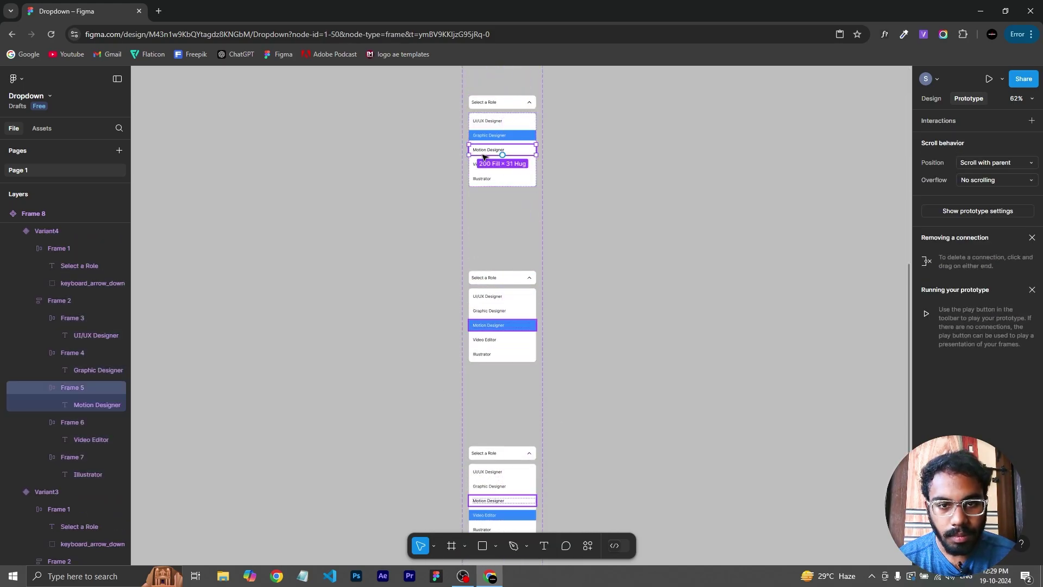
scroll(490, 407, "up", 8)
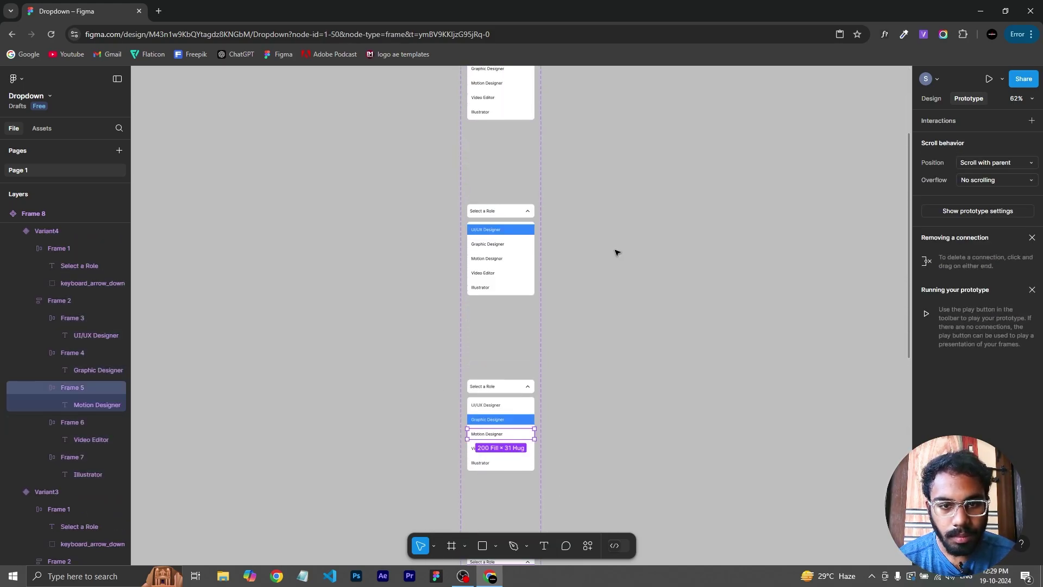
scroll(467, 278, "up", 1)
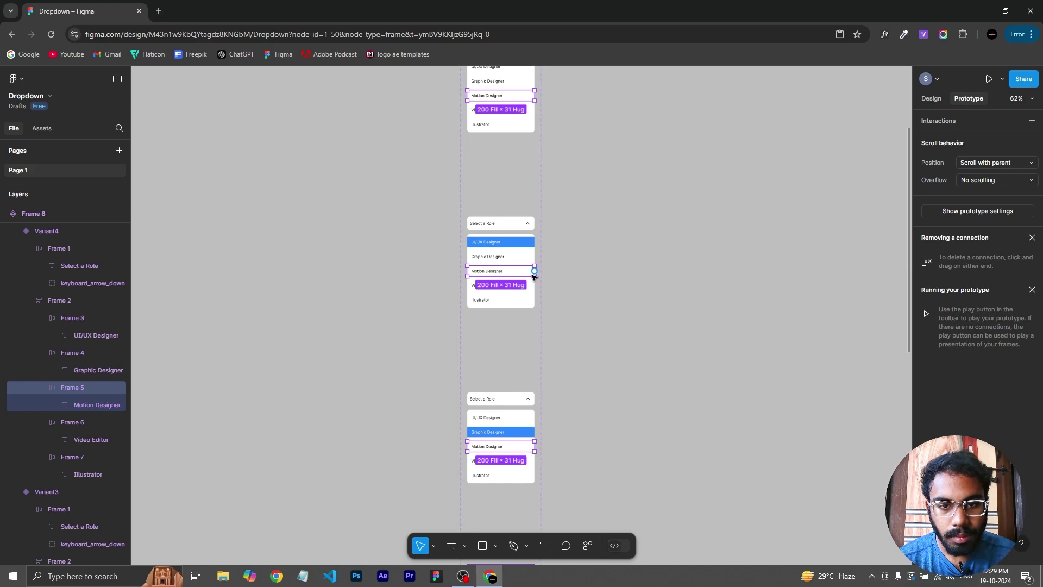
scroll(597, 163, "down", 4)
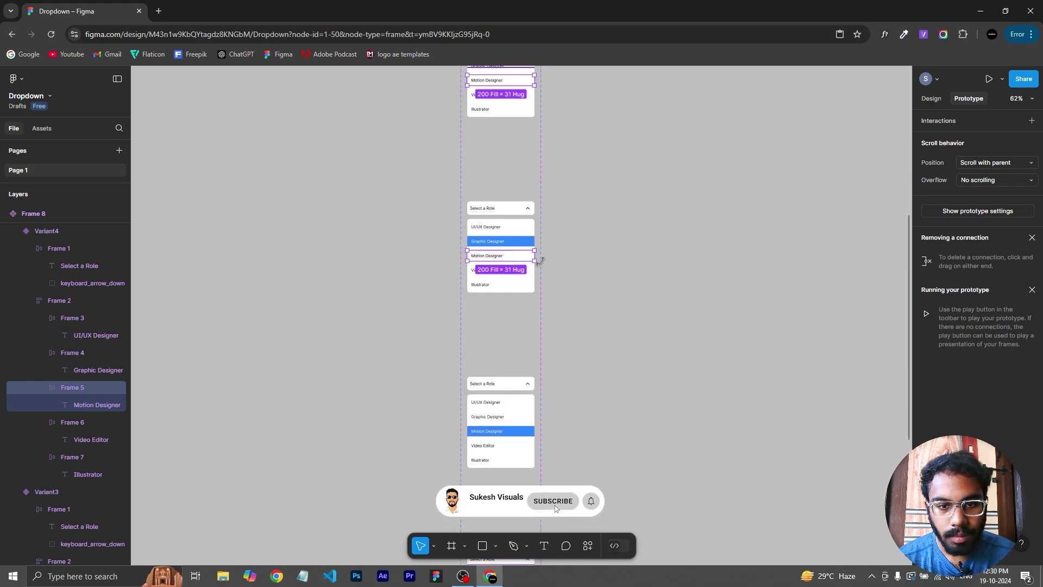
left_click_drag(529, 351, 517, 391)
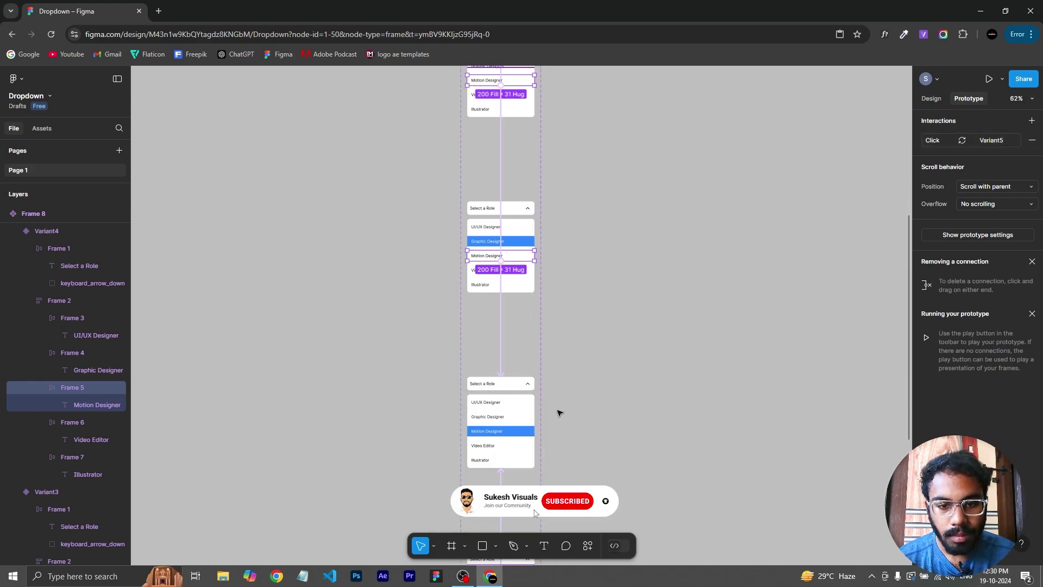
Connect the unhighlighted Video Editor rows of the open variants to Variant6, where Video Editor is highlighted.
scroll(557, 429, "down", 6)
left_click(506, 470)
scroll(533, 326, "down", 2)
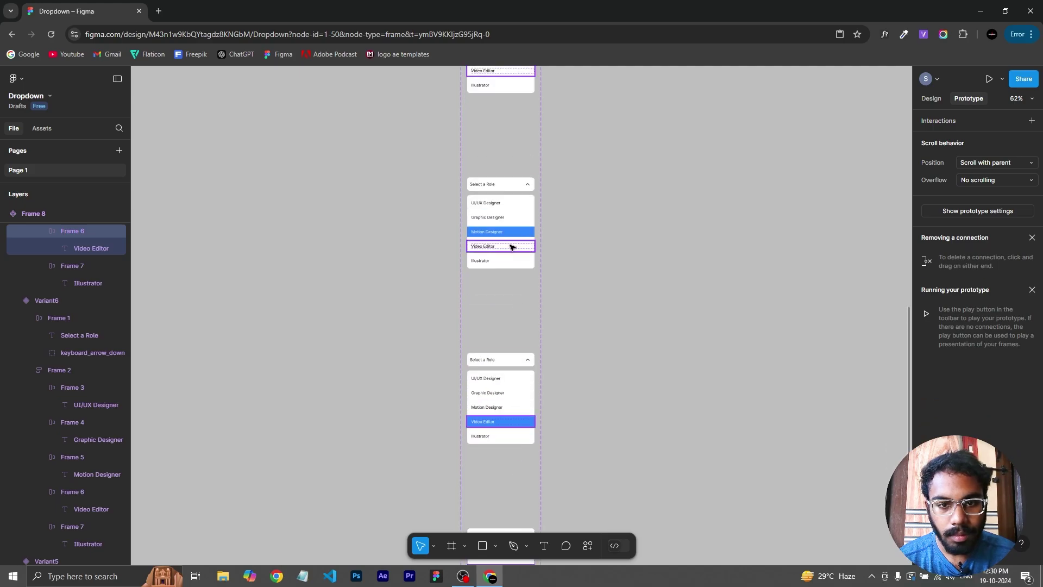
scroll(543, 315, "up", 3)
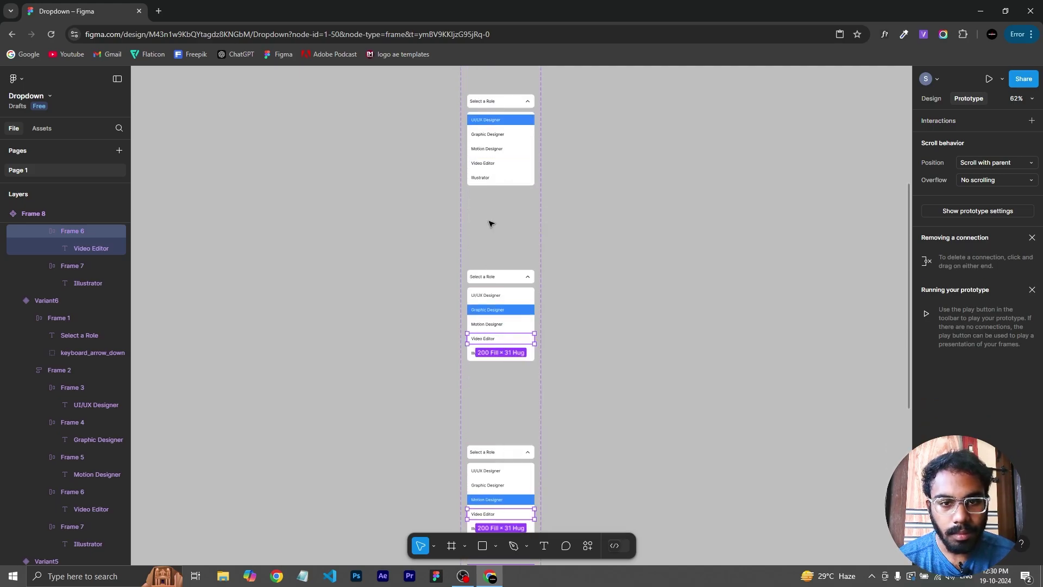
scroll(435, 305, "down", 5)
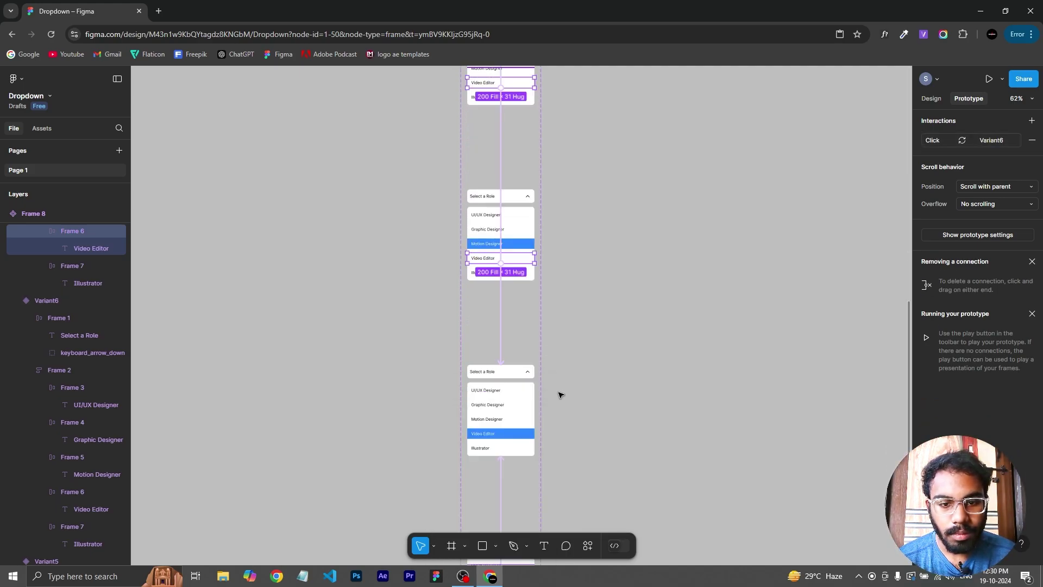
Connect the unhighlighted Illustrator rows of the open variants to Variant7, where Illustrator is highlighted.
double_click(491, 447)
scroll(536, 196, "up", 1)
scroll(536, 196, "up", 10)
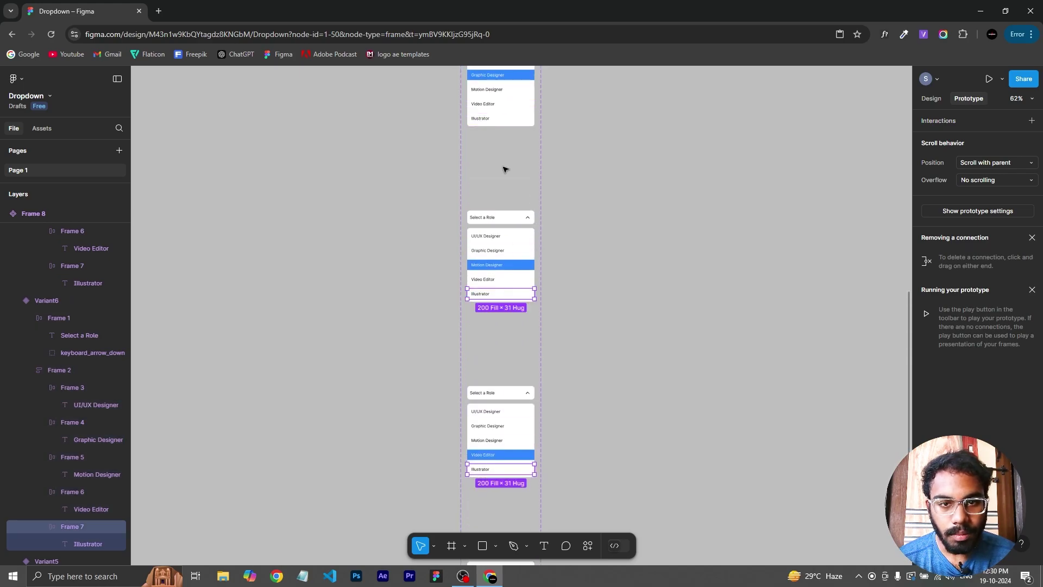
scroll(514, 124, "down", 2)
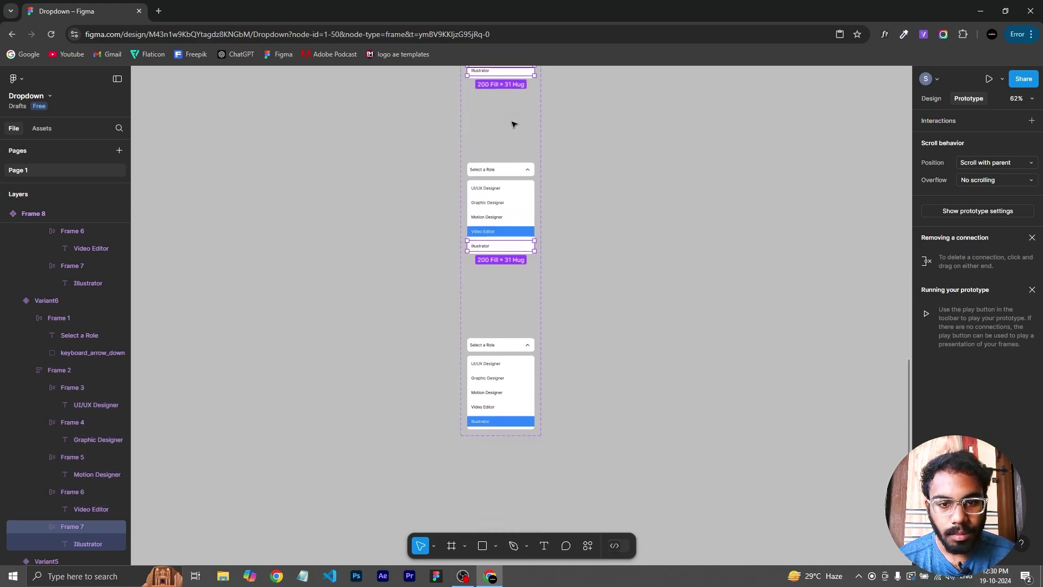
left_click(527, 239)
left_click(601, 338)
Draw a frame of about 783 × 676 on the empty canvas beside the Frame 8 component set.
scroll(594, 253, "up", 3)
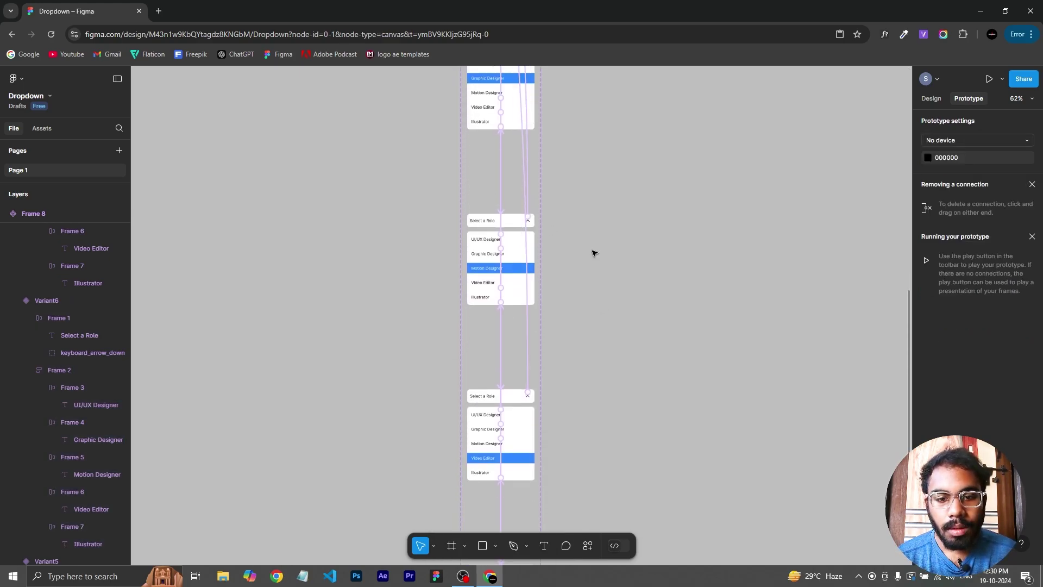
scroll(594, 253, "up", 20)
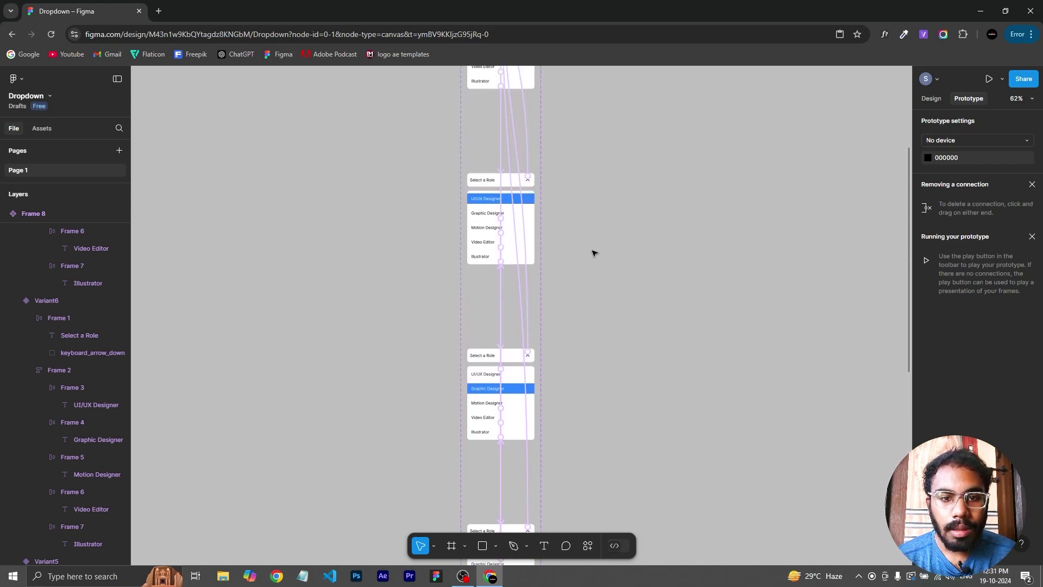
scroll(594, 253, "up", 8)
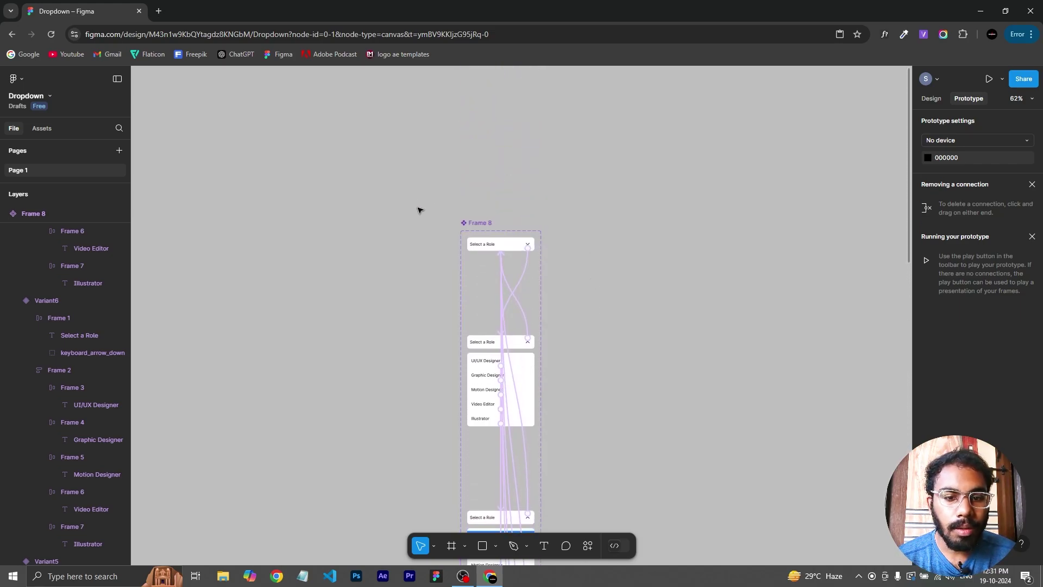
left_click(454, 546)
left_click_drag(604, 204, 867, 431)
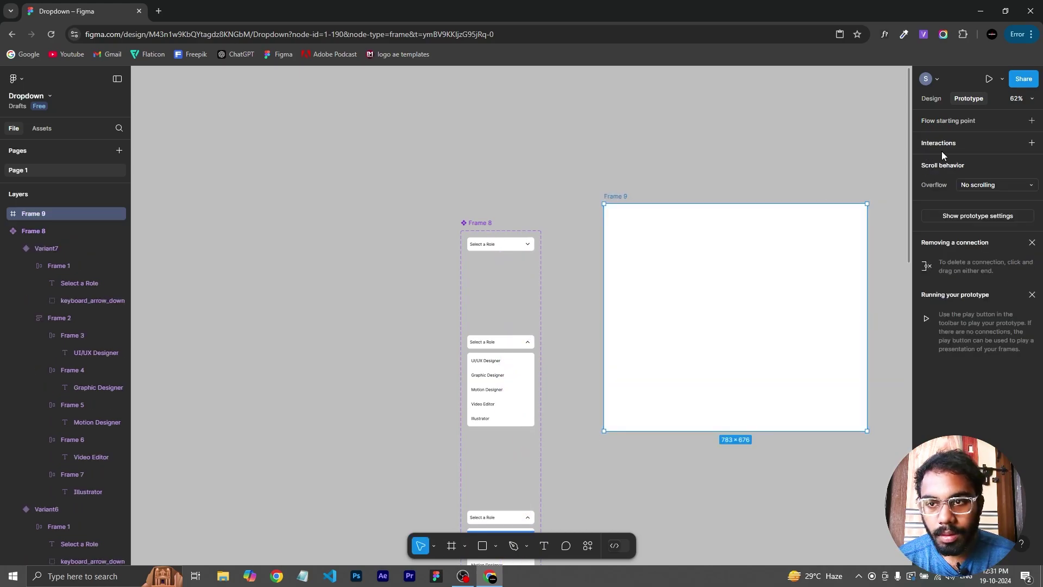
Set the new frame's fill to the grey A0A0A0.
left_click(932, 99)
left_click(929, 357)
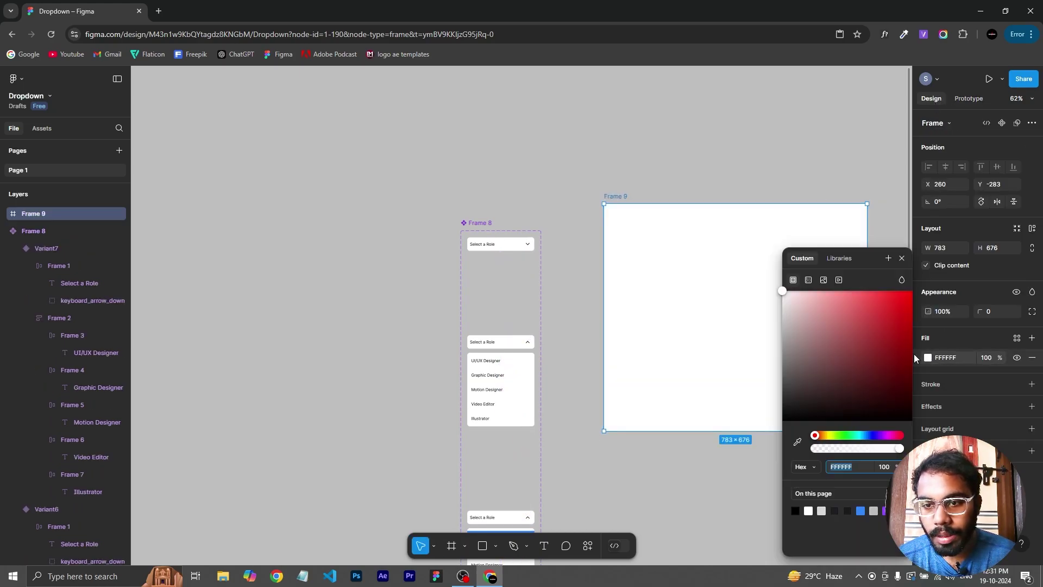
left_click_drag(793, 326, 773, 340)
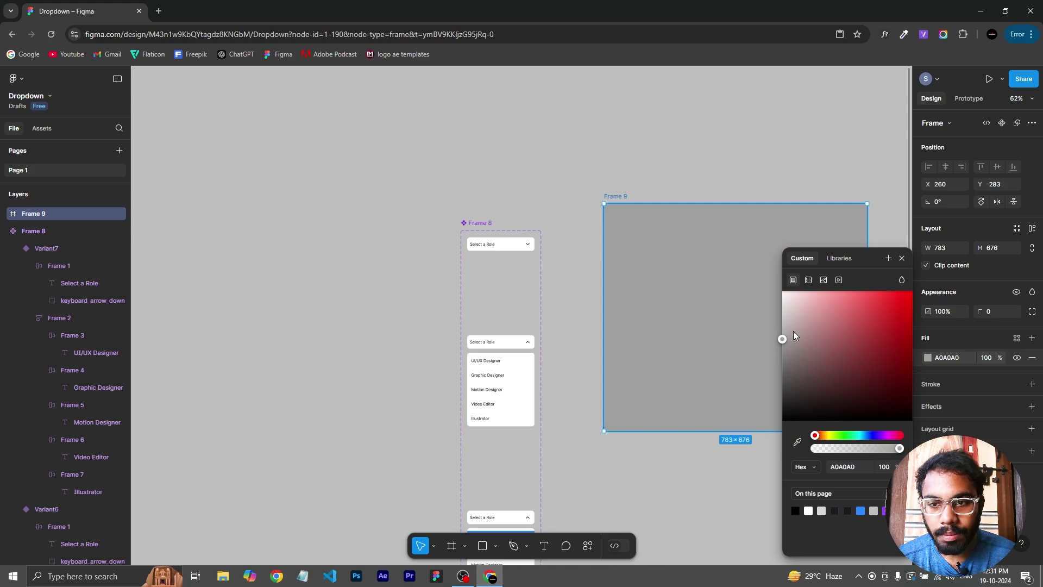
left_click(902, 258)
left_click(329, 218)
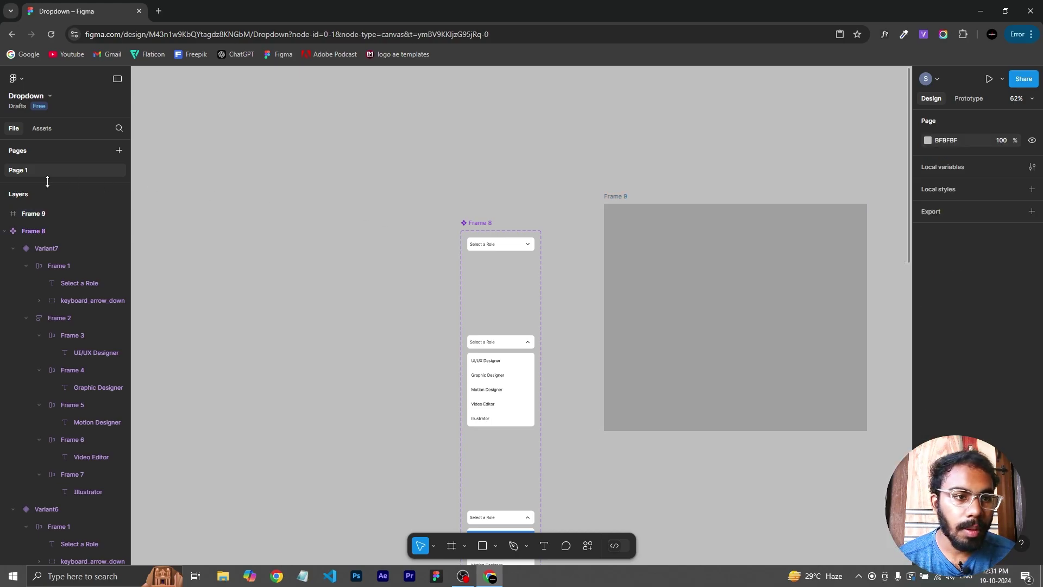
Place an instance of the local Frame 8 dropdown component in the upper middle of Frame 9.
left_click(43, 129)
left_click(16, 224)
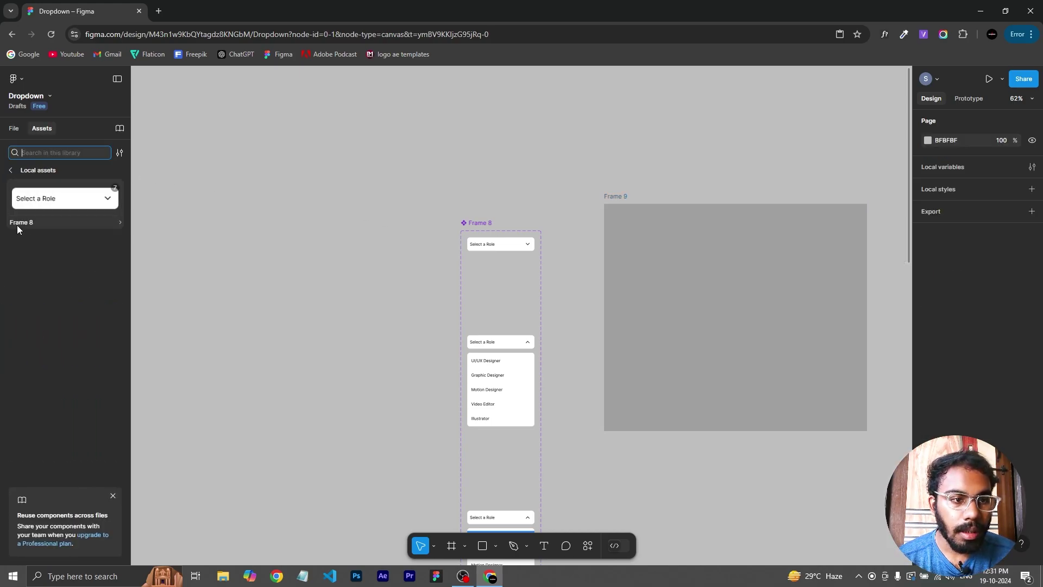
left_click_drag(69, 203, 722, 283)
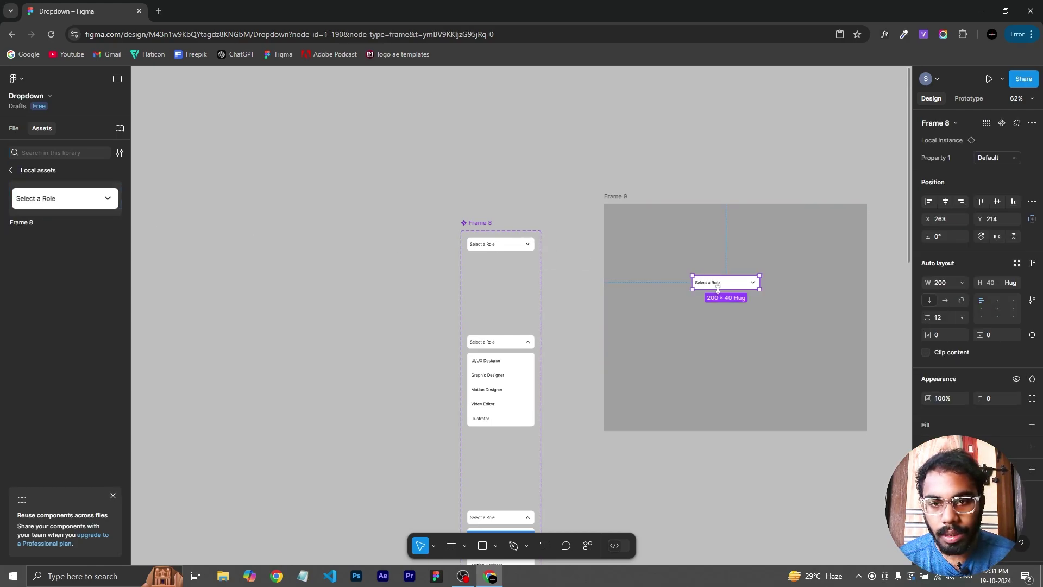
Present Frame 9 as a prototype and test opening and closing the dropdown repeatedly with its arrow.
left_click(639, 186)
left_click(617, 196)
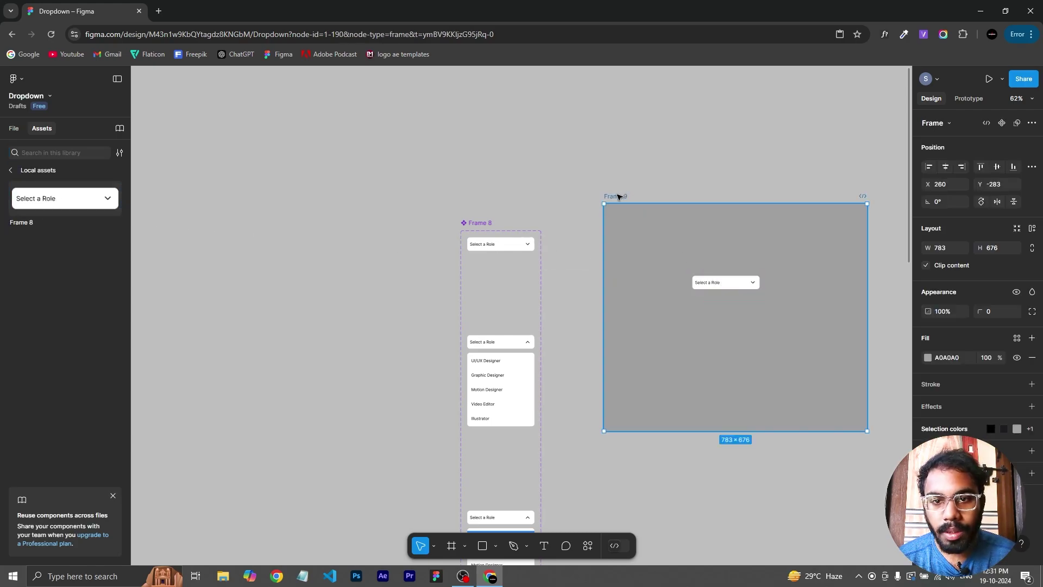
left_click(988, 81)
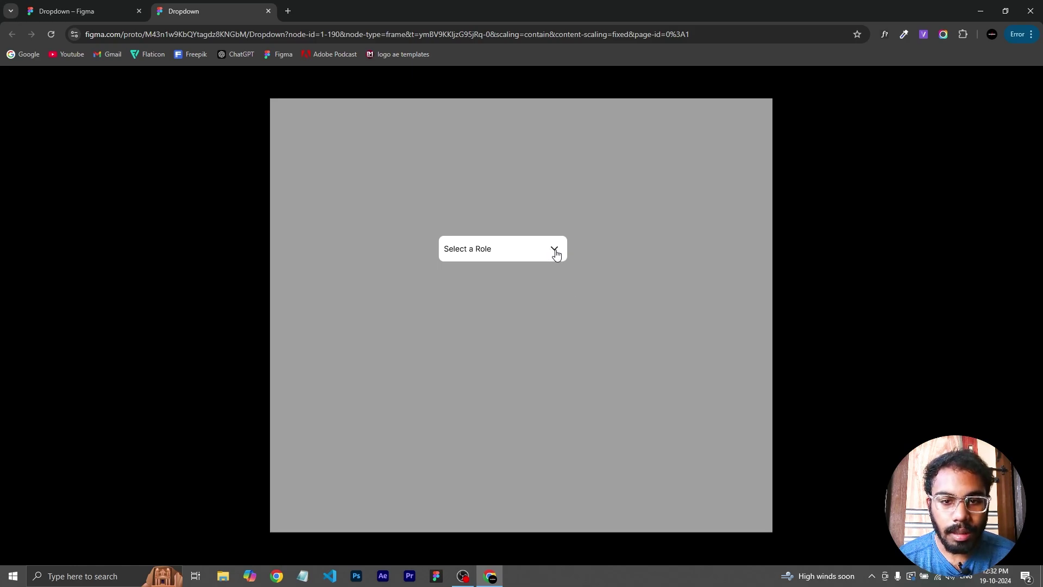
left_click(557, 255)
left_click(556, 255)
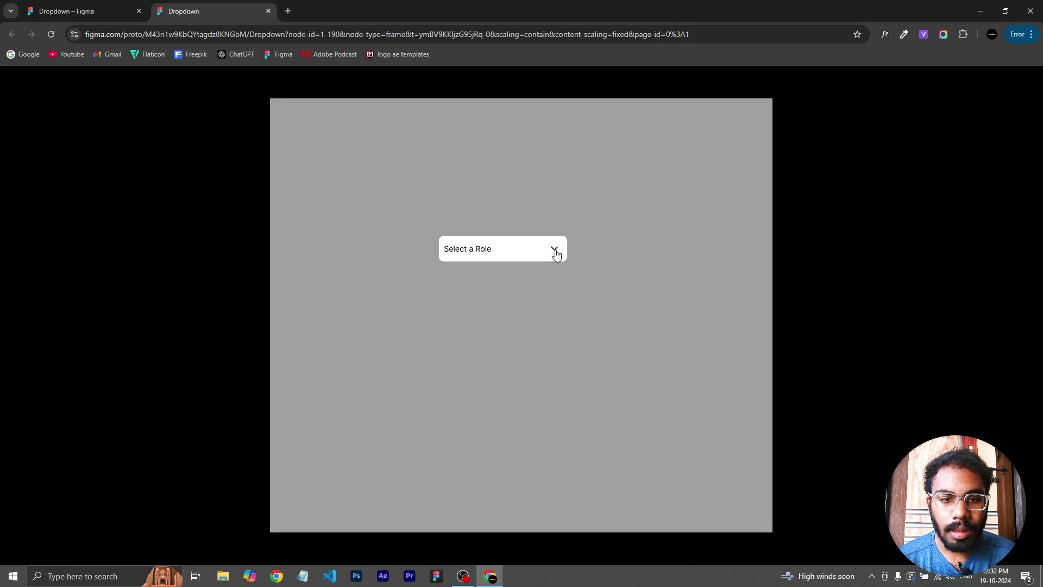
left_click(557, 255)
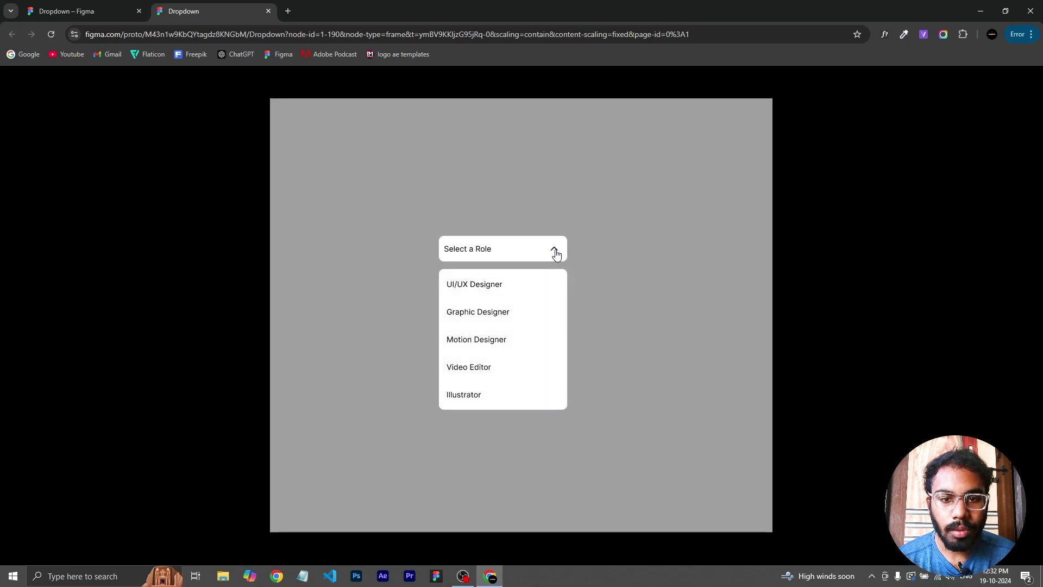
left_click(556, 255)
left_click(557, 255)
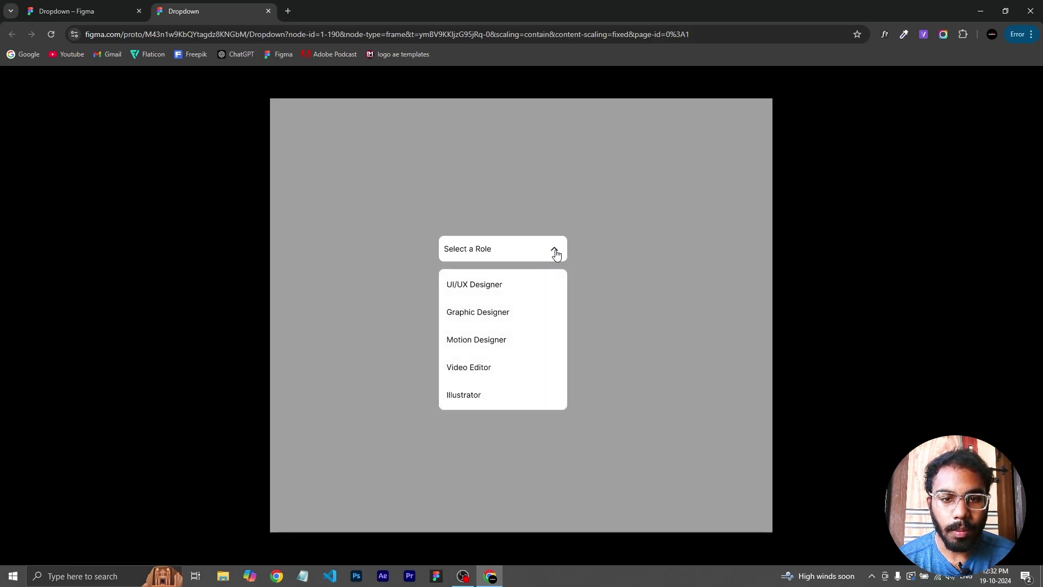
left_click(557, 255)
left_click(556, 254)
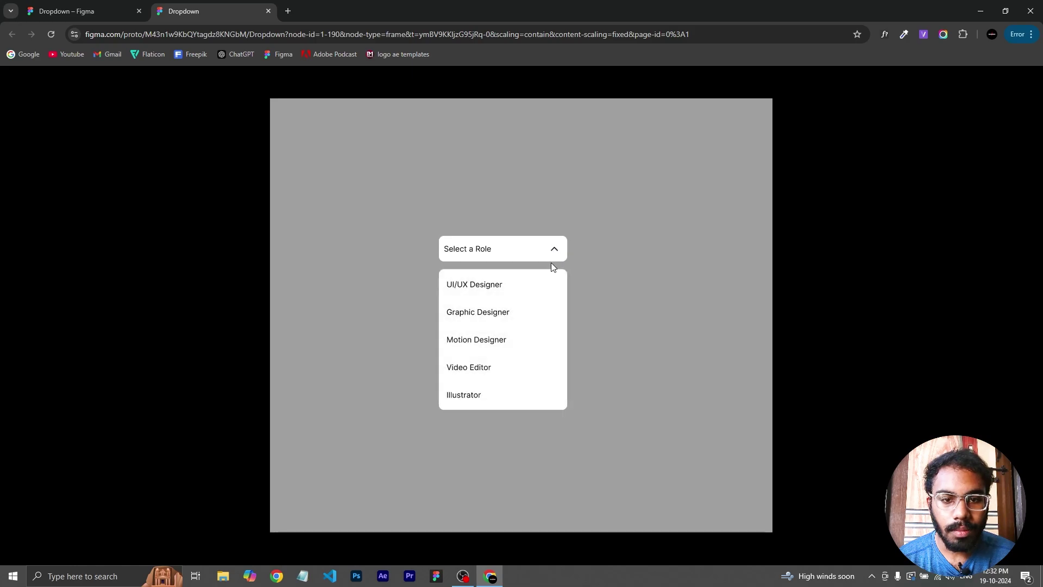
Test selecting each role in the preview from UI/UX Designer down to Illustrator, and close and reopen the list.
left_click(495, 294)
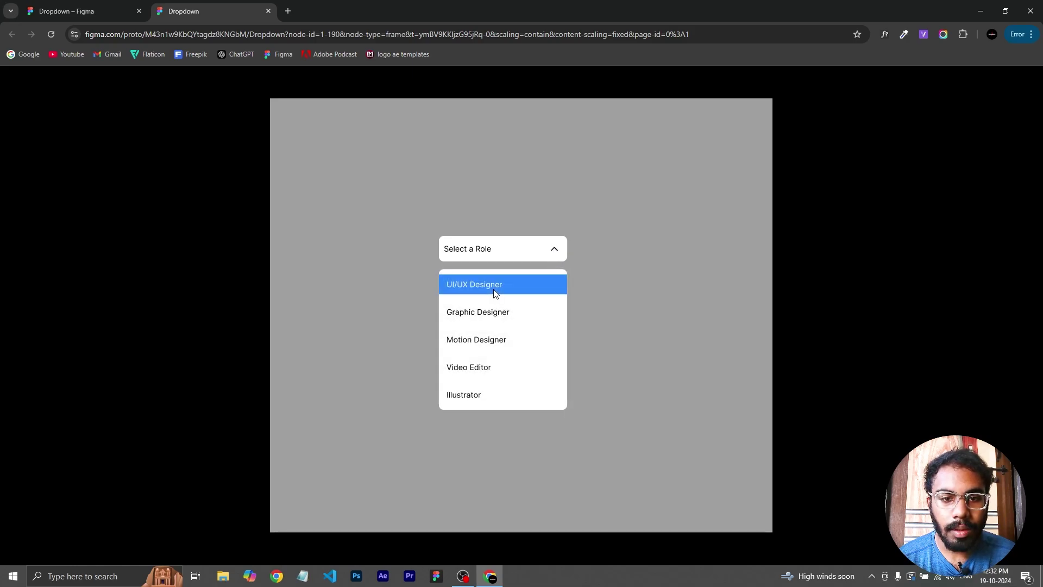
left_click(488, 320)
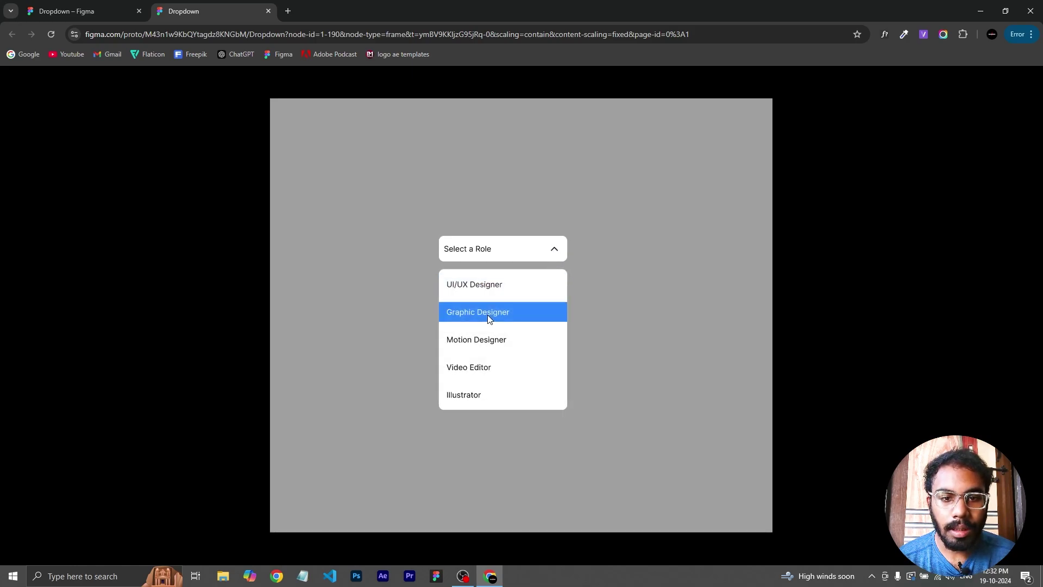
left_click(484, 342)
left_click(467, 370)
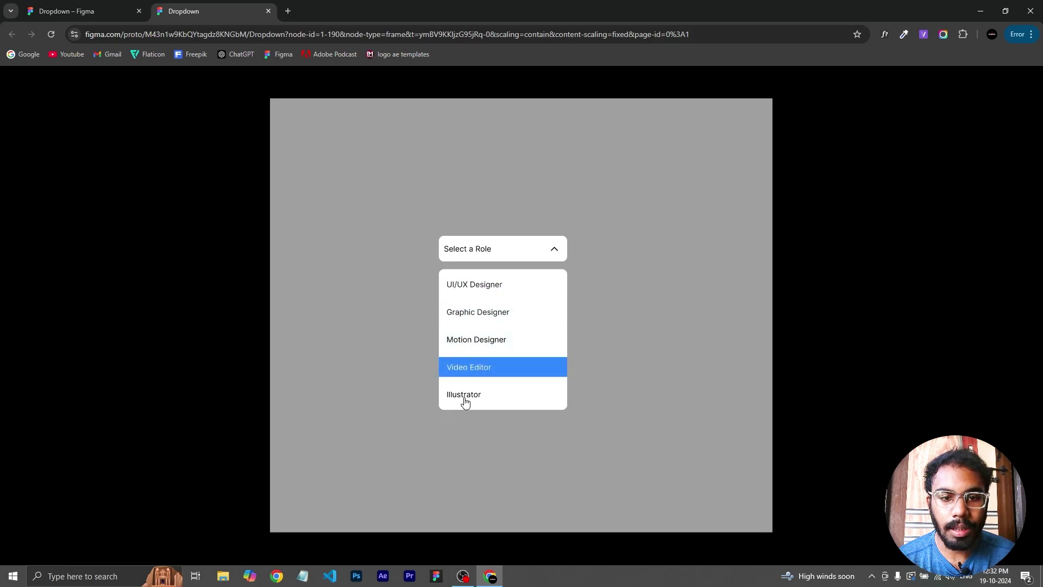
left_click(466, 401)
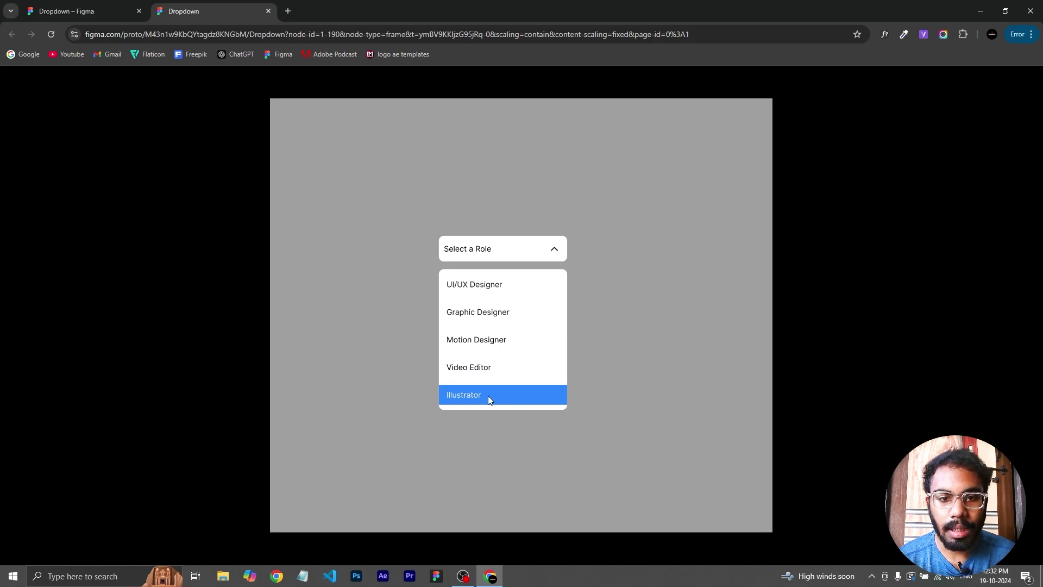
left_click(555, 254)
left_click(554, 255)
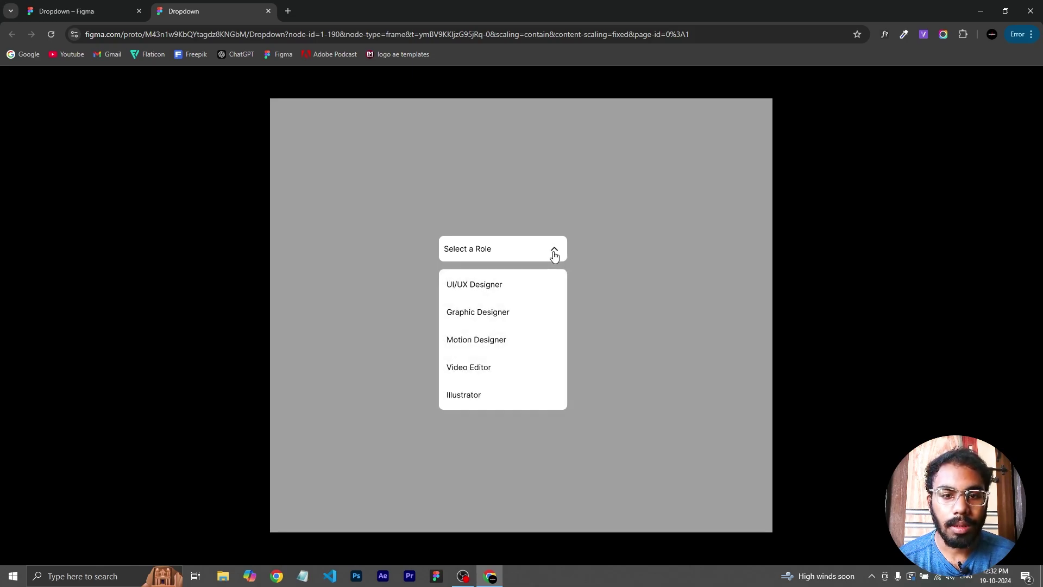